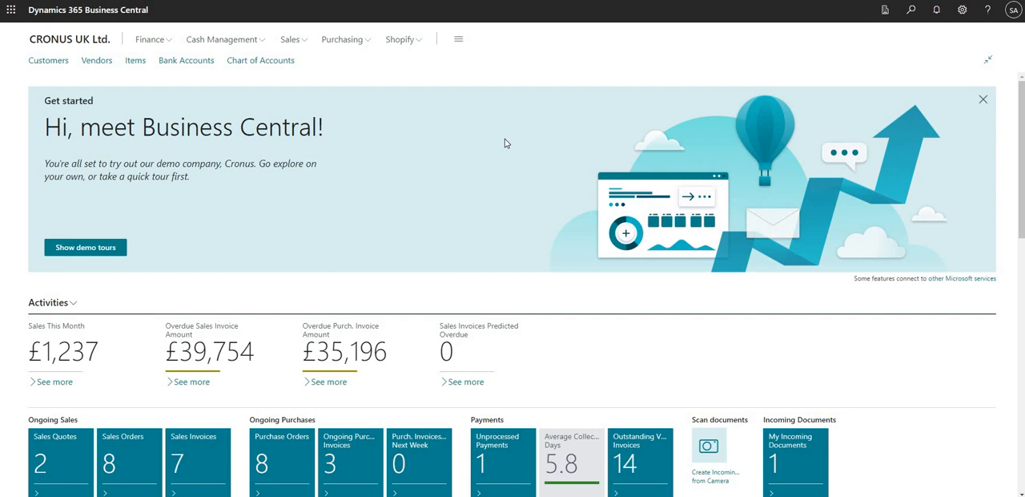
Search for "permission set" and open the Permission Sets list
click(909, 18)
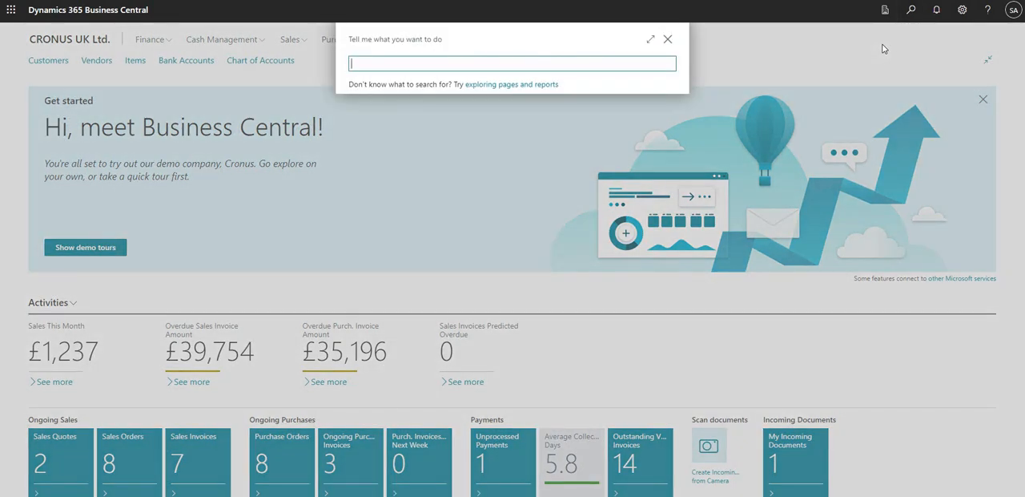
text(permission set)
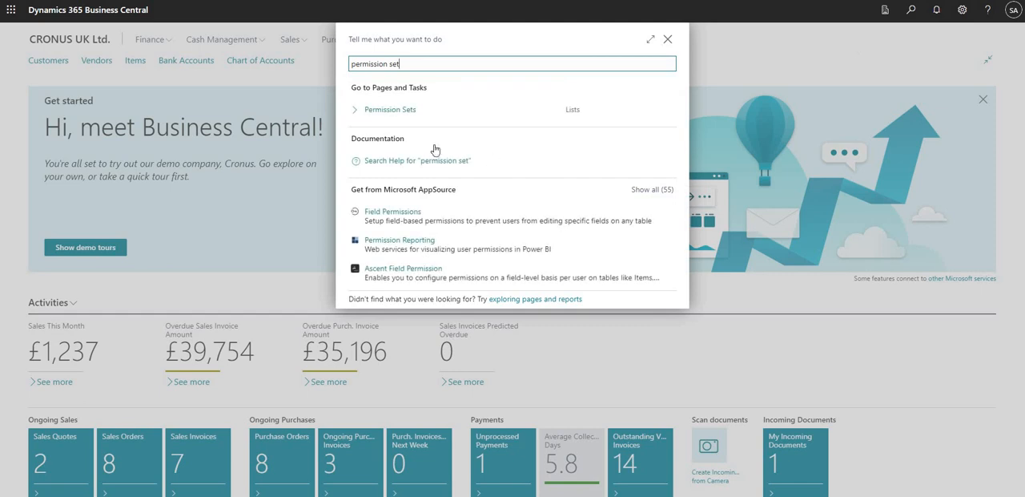
click(382, 117)
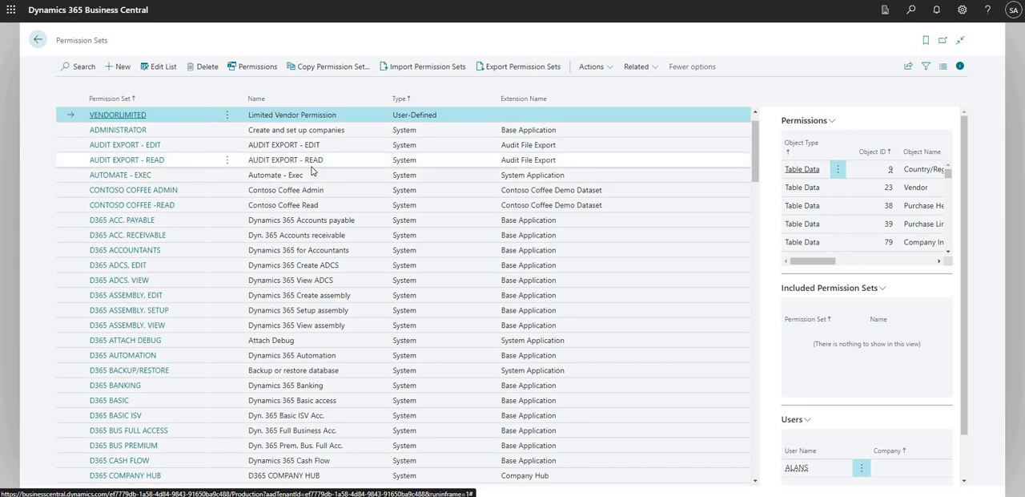
Compare the user-defined and system types in the permission set list, using VENDORLIMITED and ADMINISTRATOR as examples
scroll(311, 167, up, 1)
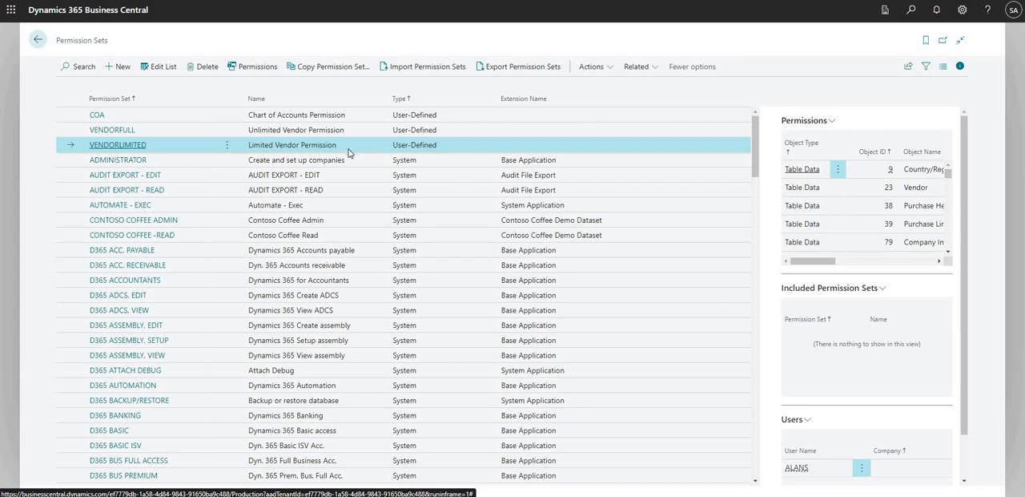
drag(56, 42, 135, 42)
click(136, 42)
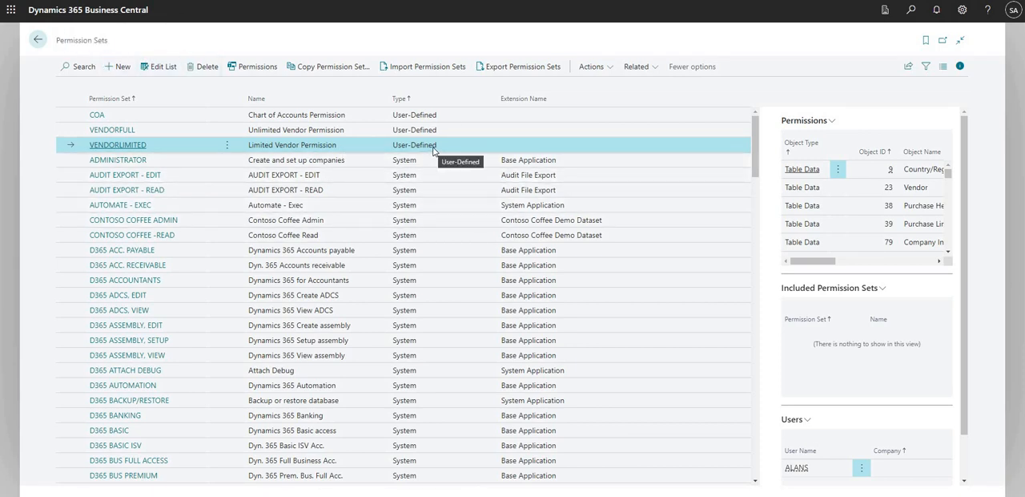
drag(433, 150, 400, 153)
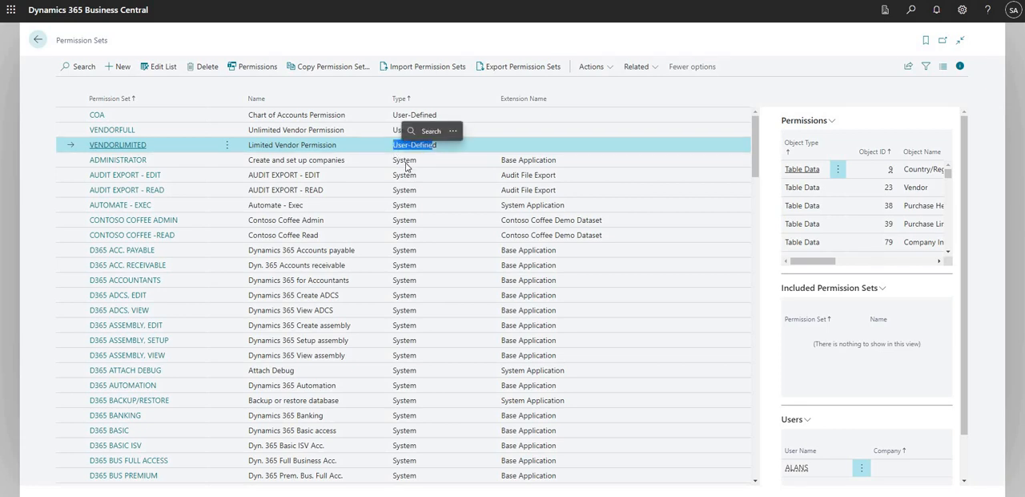
click(401, 150)
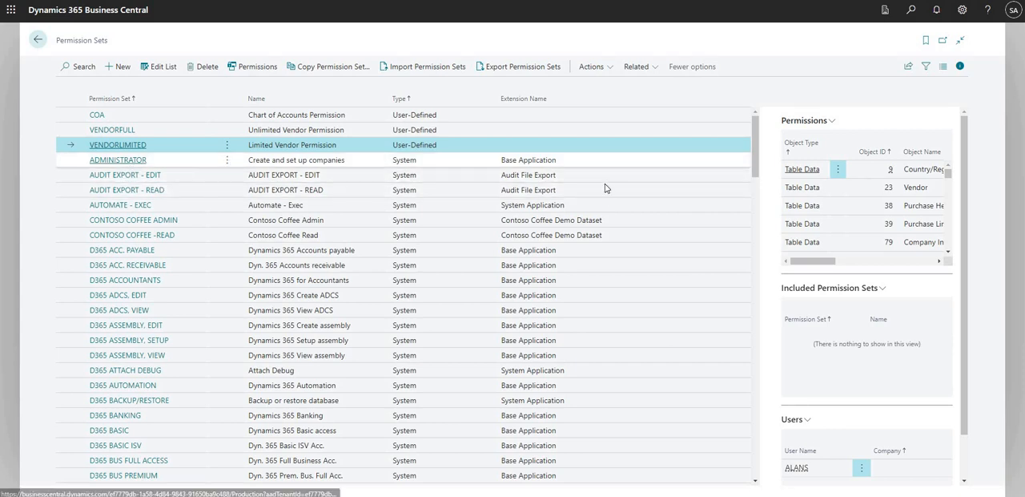
click(409, 164)
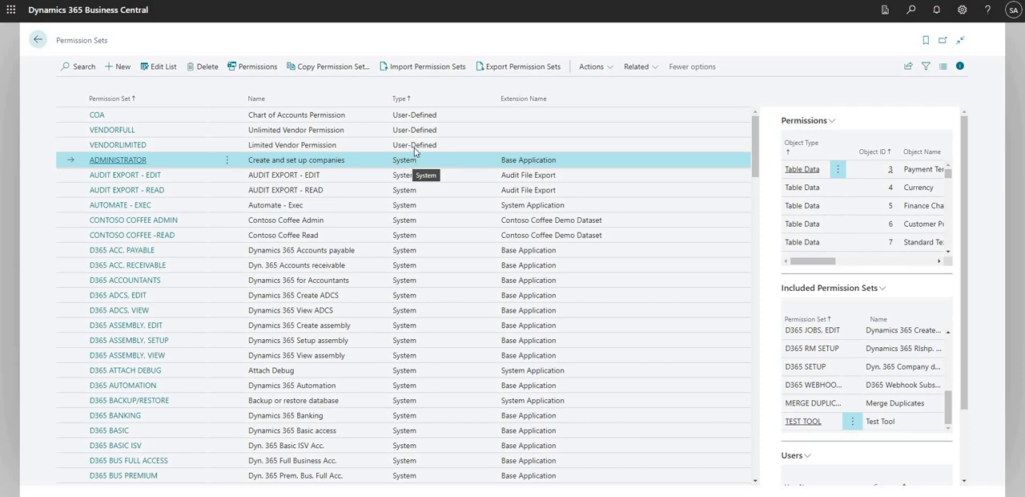
click(415, 149)
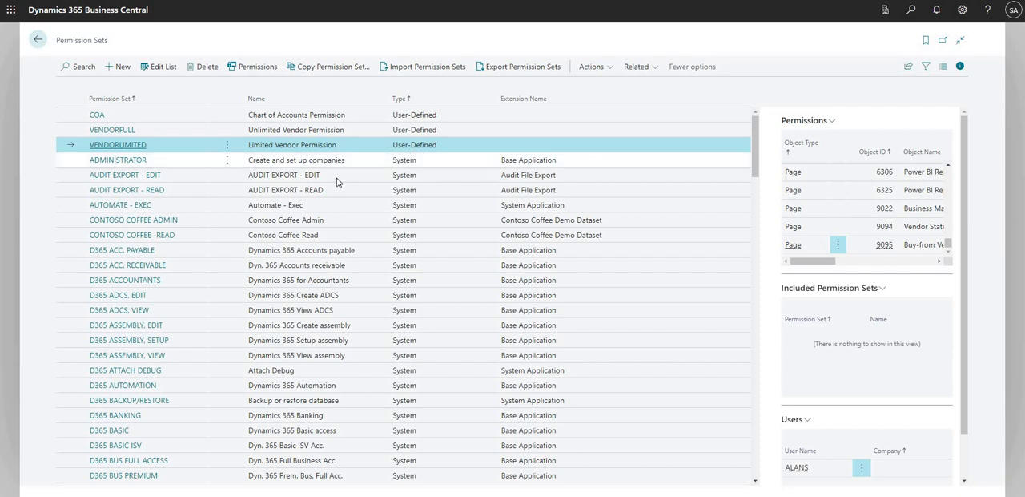
Open the permissions of the D365 ACC. RECEIVABLE system permission set and check its page with editing mode off and on
click(322, 269)
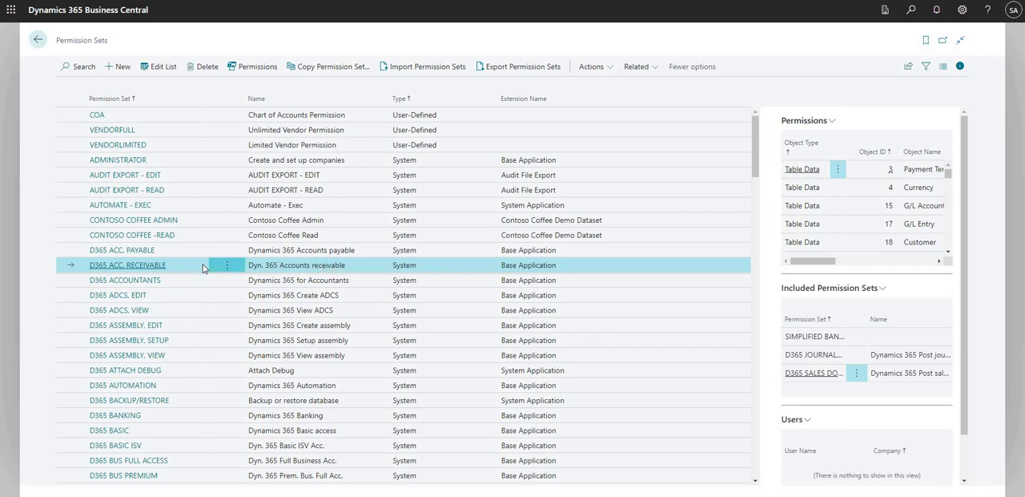
click(256, 69)
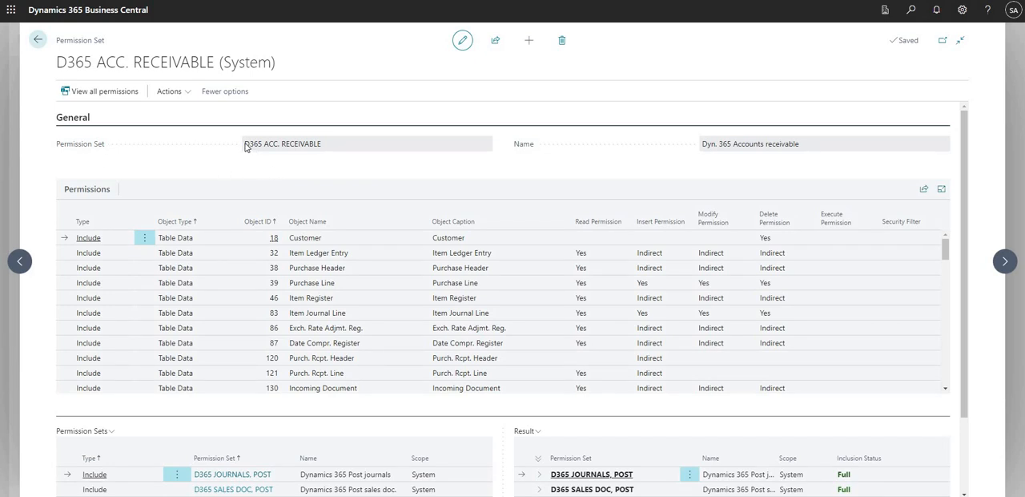
drag(244, 144, 323, 149)
click(321, 149)
click(464, 48)
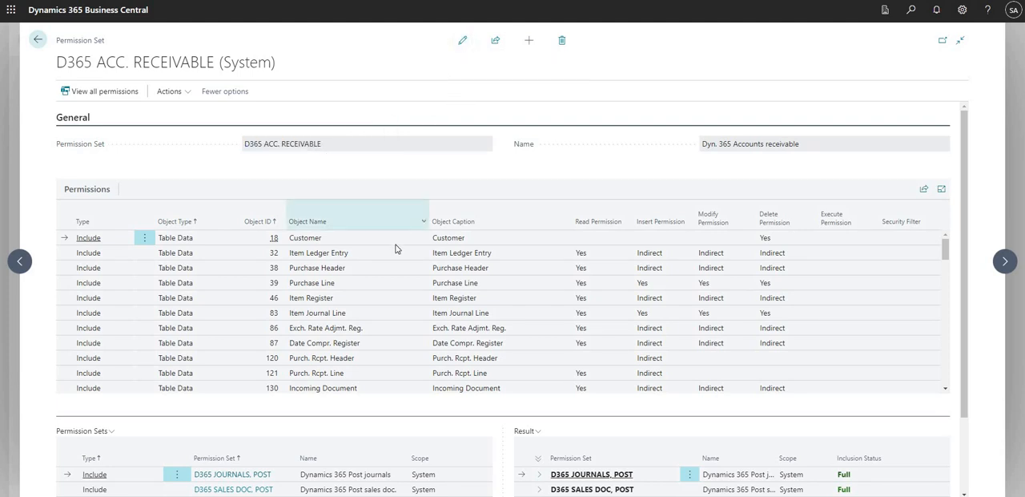
click(463, 41)
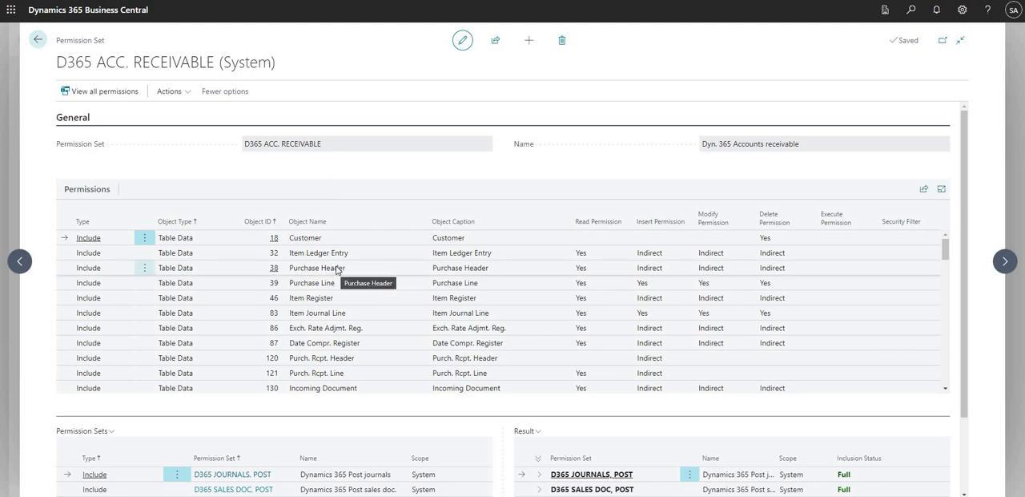
Examine the Purchase Header line and the Read, Insert, Modify and Delete Permission columns of the permission set
click(103, 269)
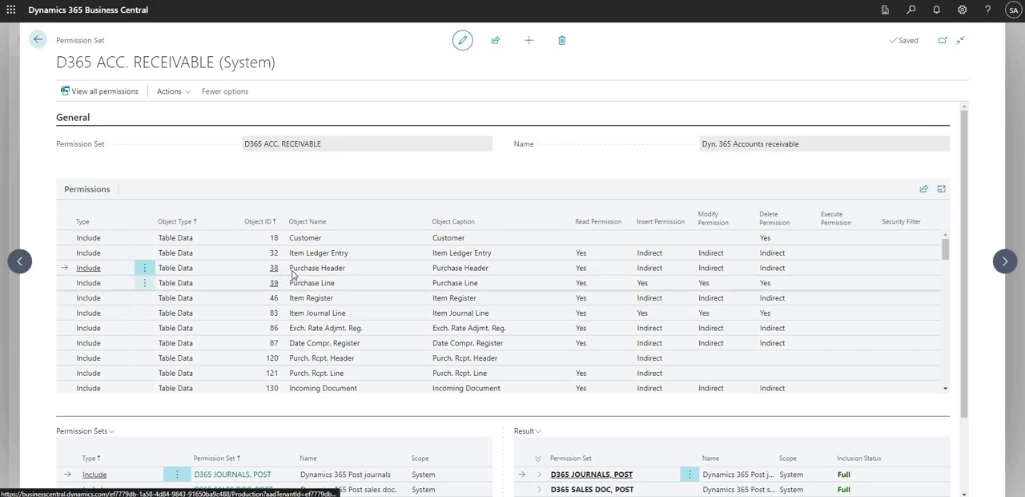
drag(290, 267, 348, 274)
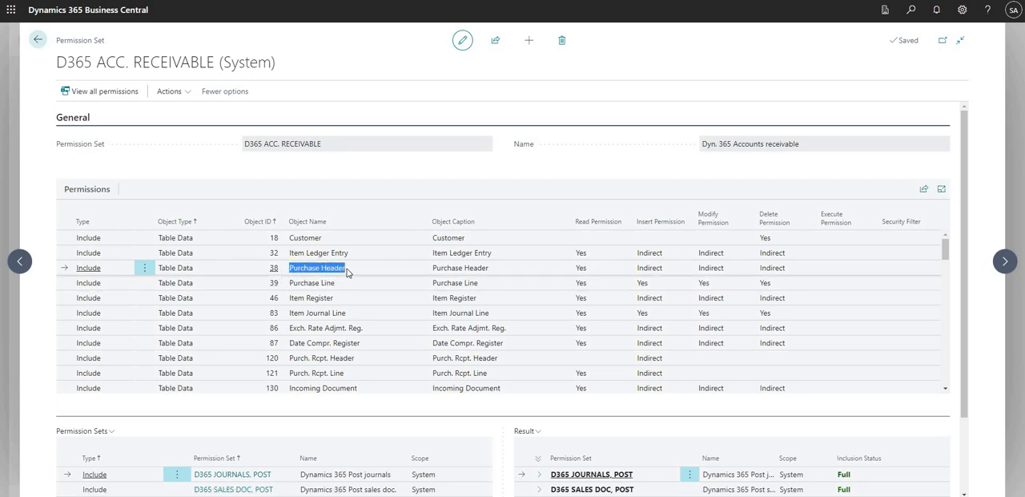
click(340, 266)
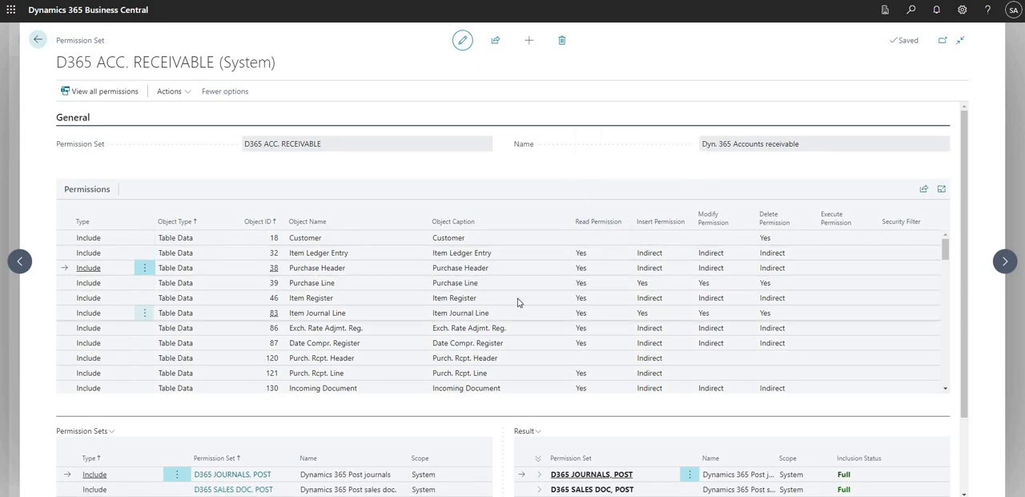
scroll(517, 302, down, 1)
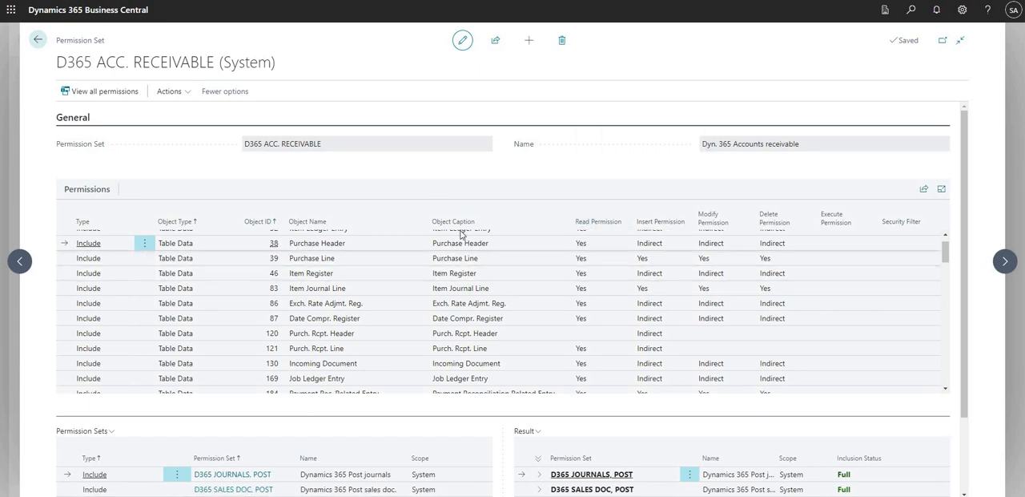
mouse_move(658, 231)
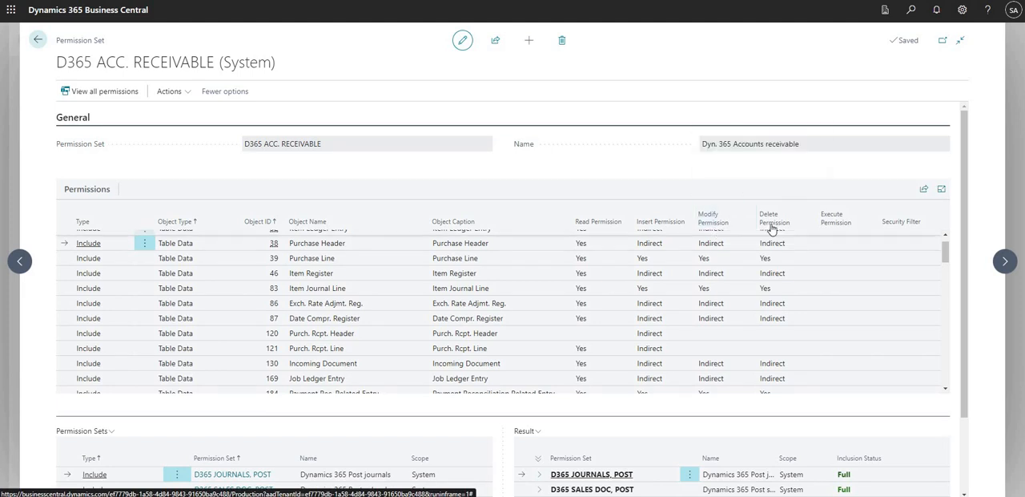
mouse_move(771, 228)
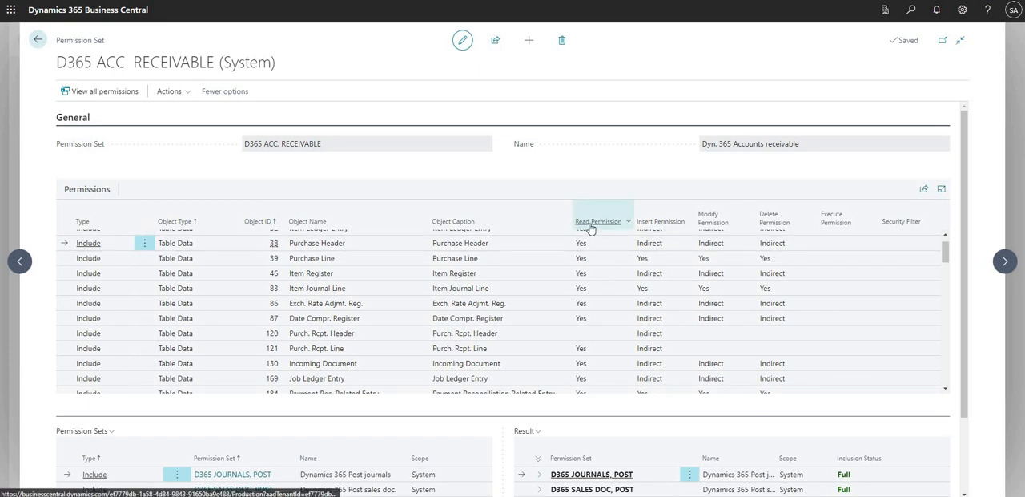
mouse_move(591, 228)
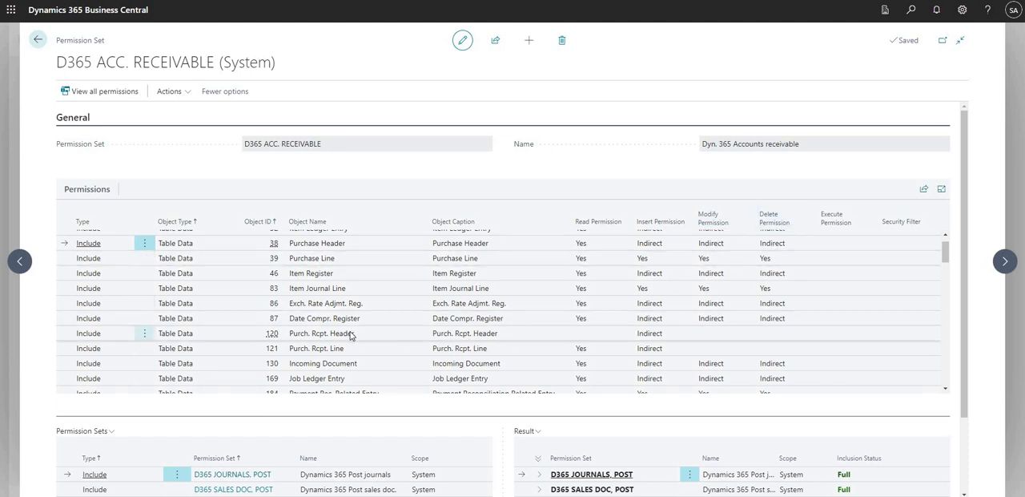
Review the Purch. Rcpt. Header line, the permission set's name, and the Execute Permission and Security Filter columns
click(162, 334)
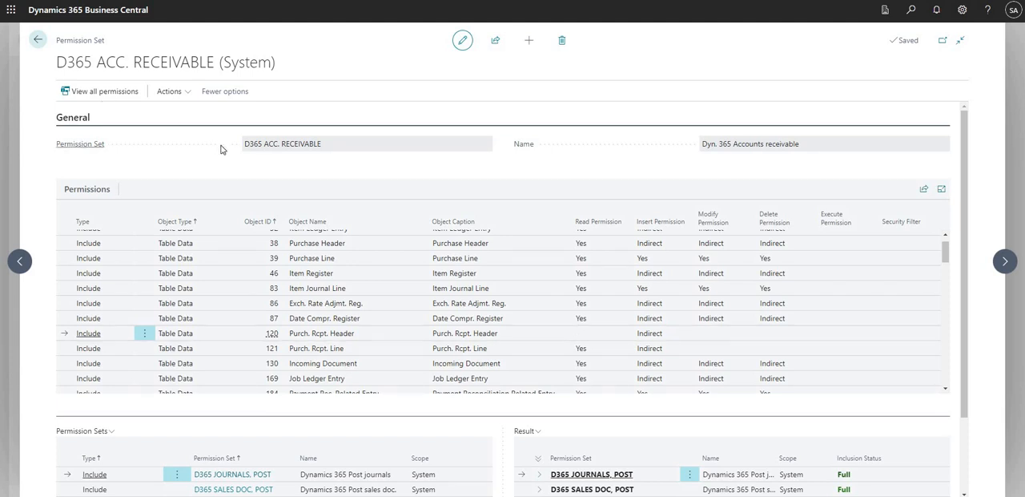
drag(245, 145, 336, 146)
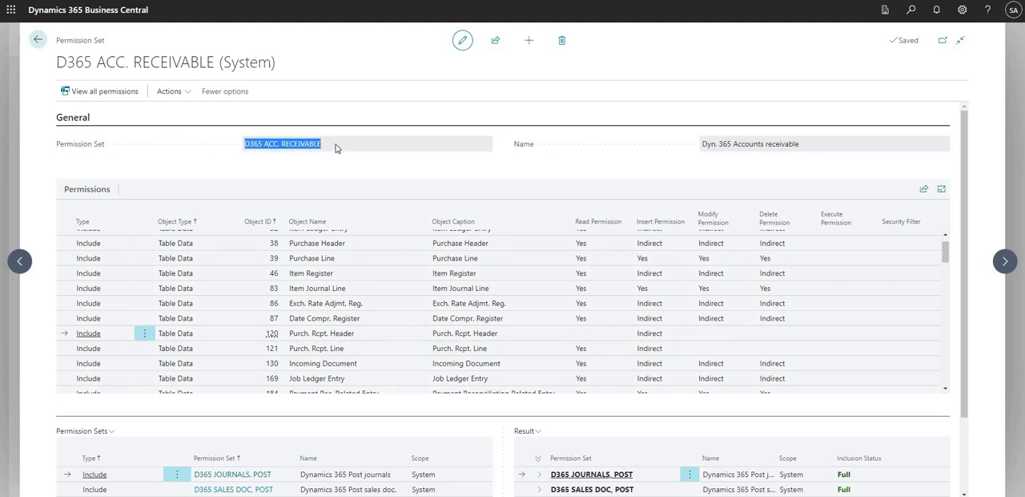
click(332, 146)
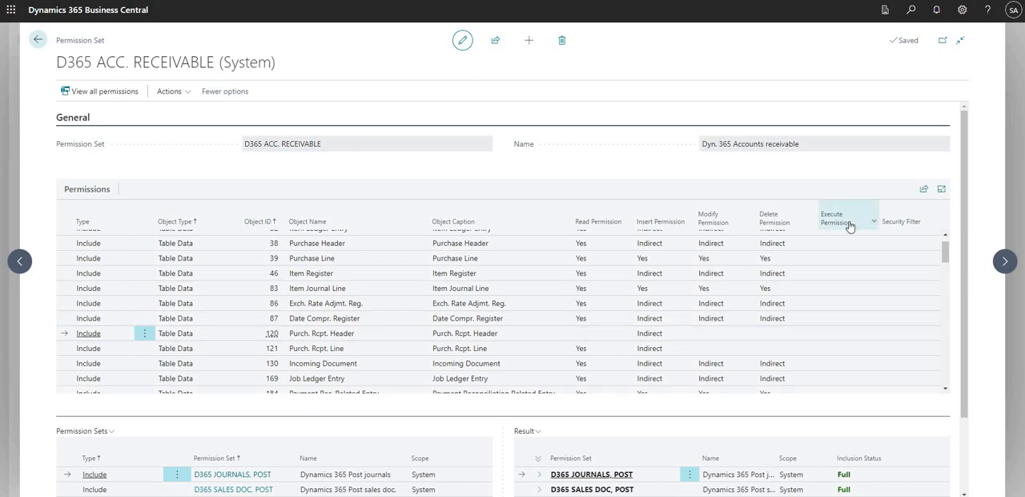
mouse_move(842, 226)
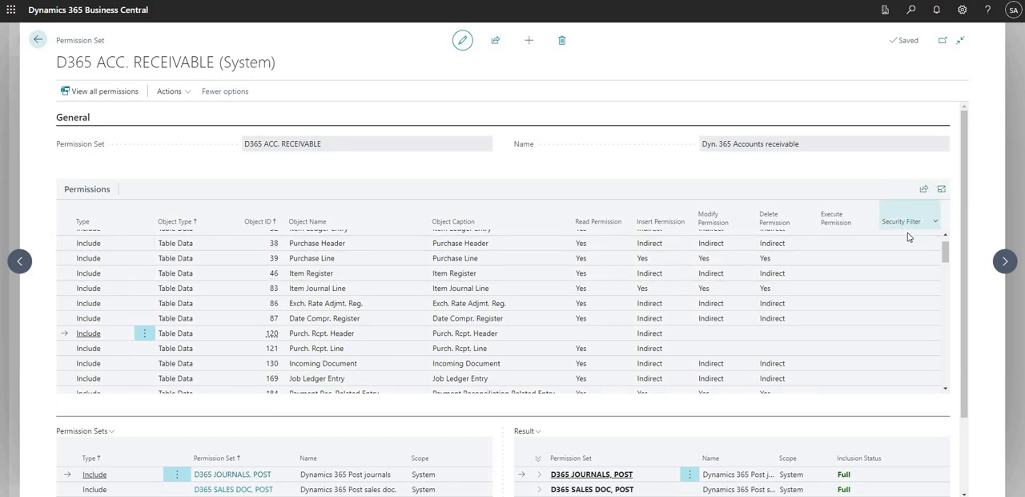
mouse_move(903, 229)
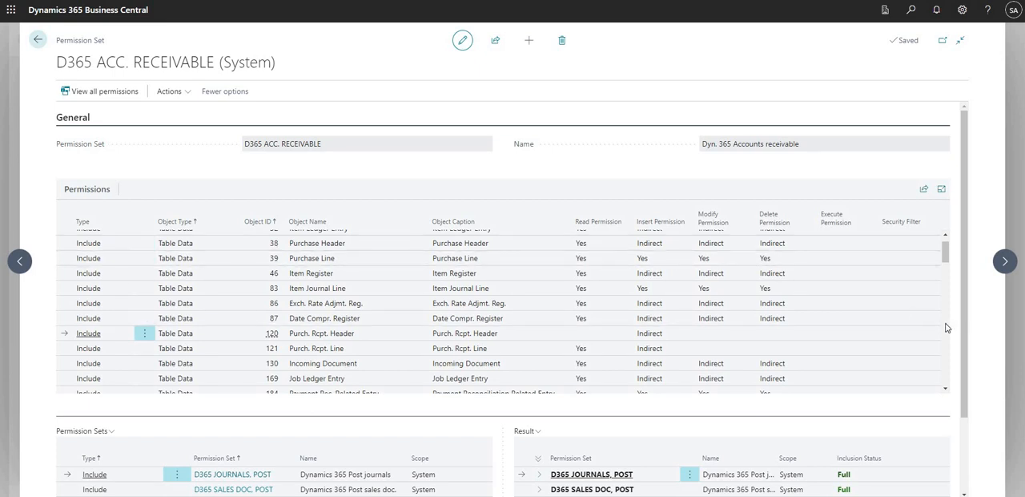
Expand D365 JOURNALS, POST, D365 SALES DOC, POST and D365 SALES DOC, EDIT in the result to inspect the included permission sets
scroll(946, 328, down, 2)
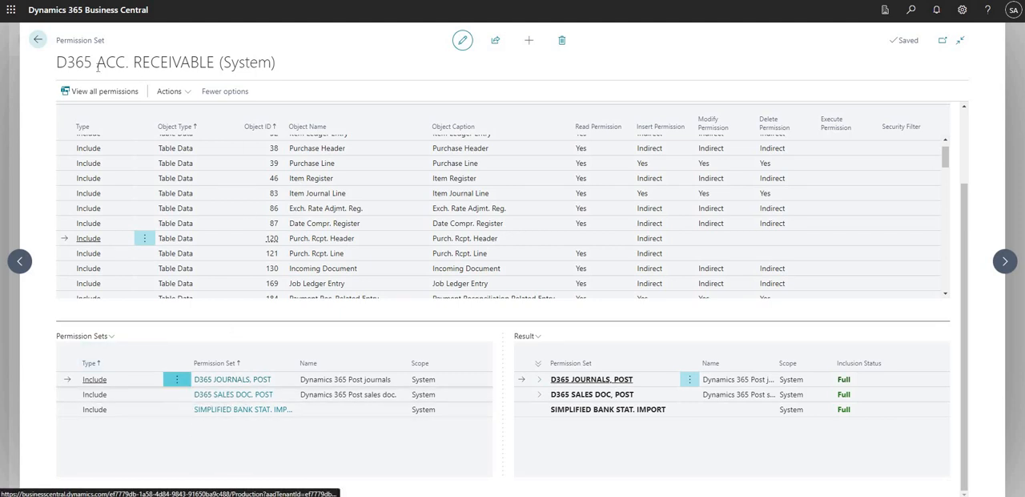
drag(212, 50, 285, 73)
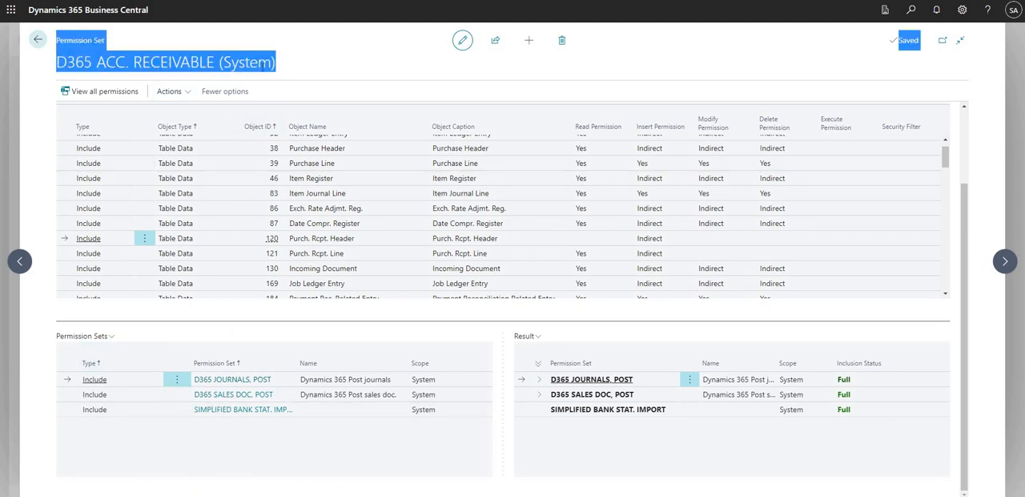
click(105, 61)
drag(66, 61, 245, 62)
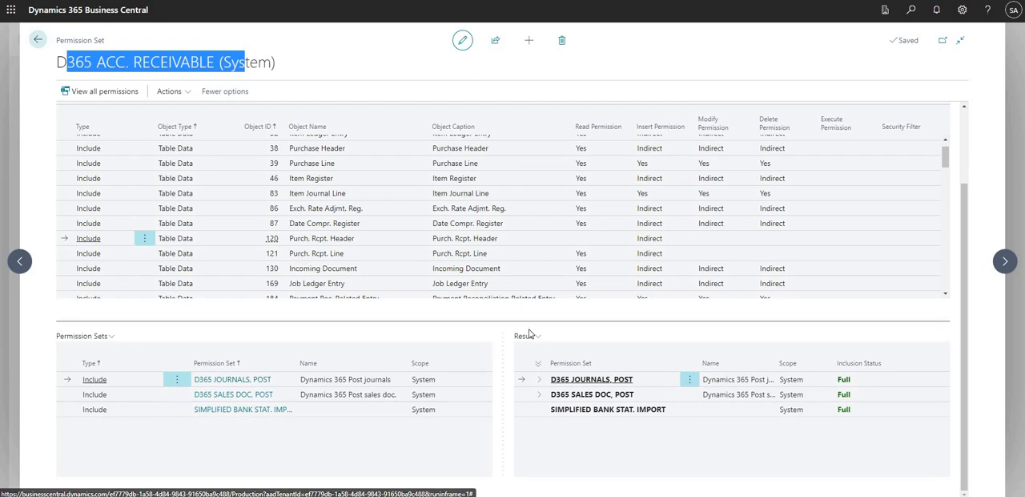
click(540, 381)
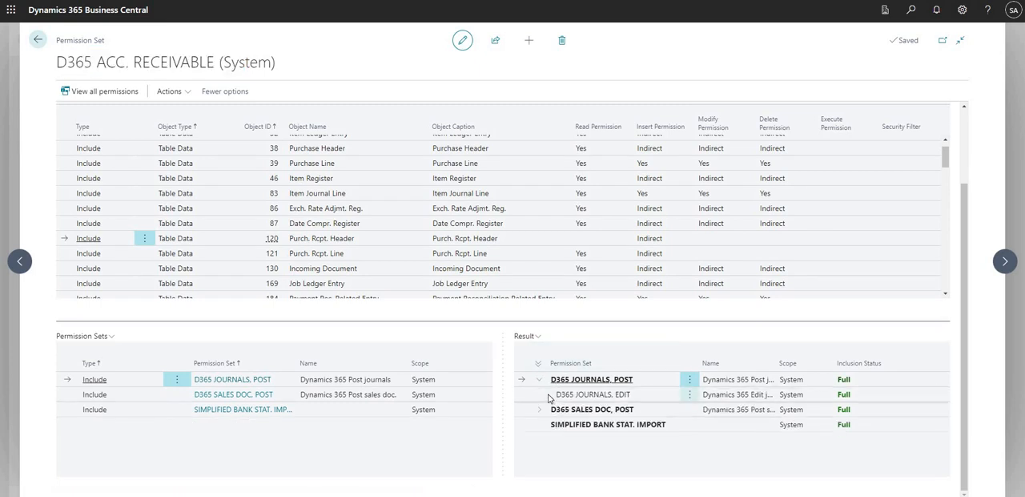
click(541, 410)
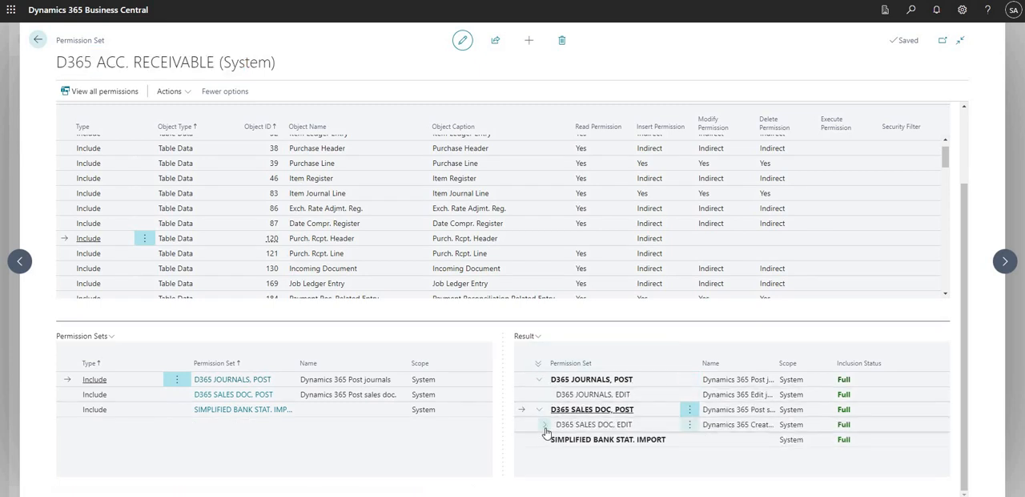
click(572, 431)
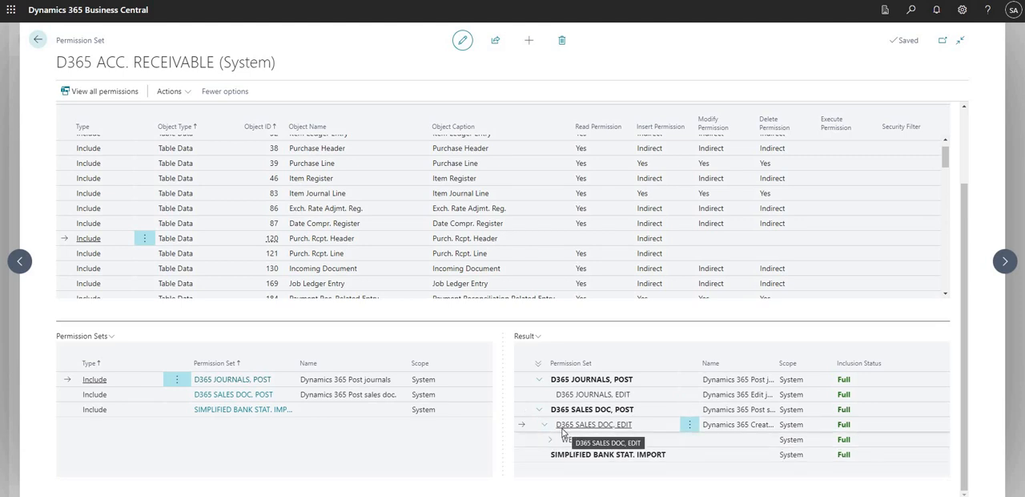
scroll(548, 439, up, 2)
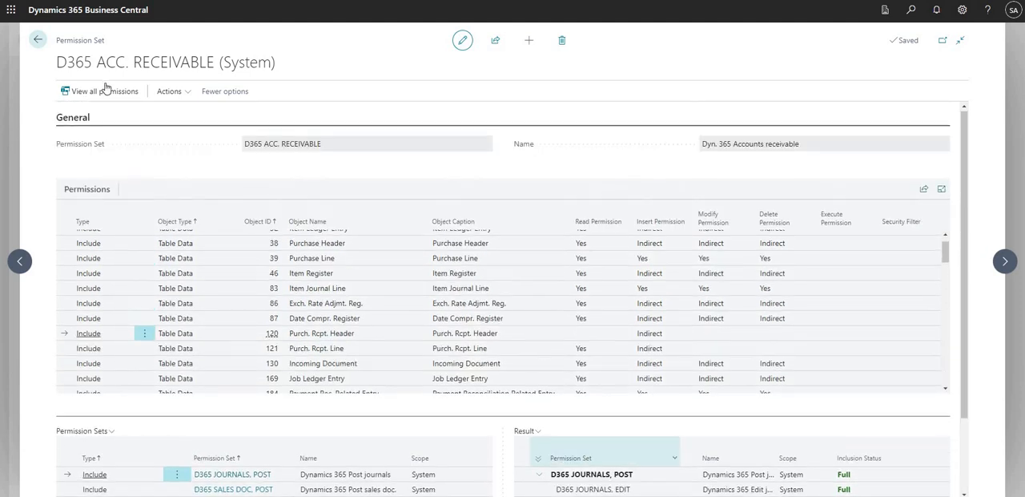
Return to the Permission Sets list and check the included sets and users for D365 ACC. RECEIVABLE and D365 ACC. PAYABLE
click(39, 41)
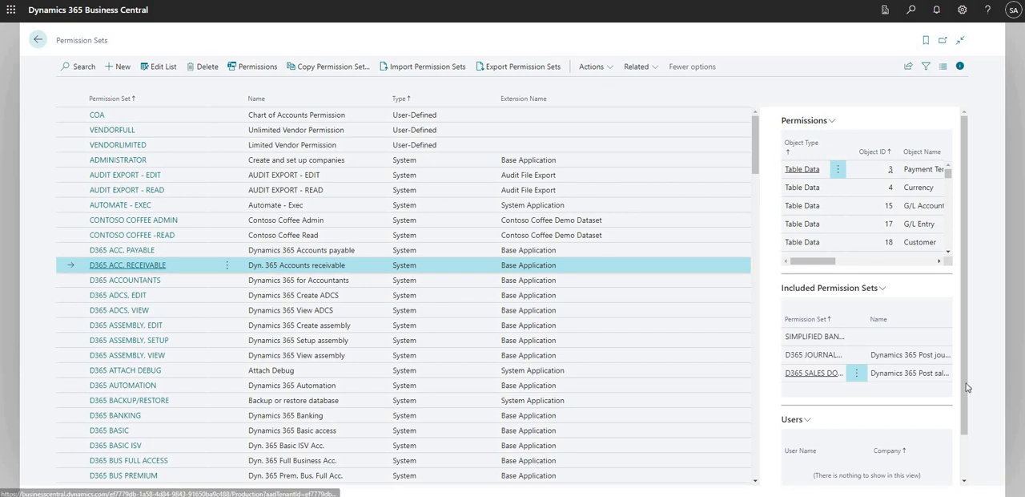
scroll(834, 420, down, 1)
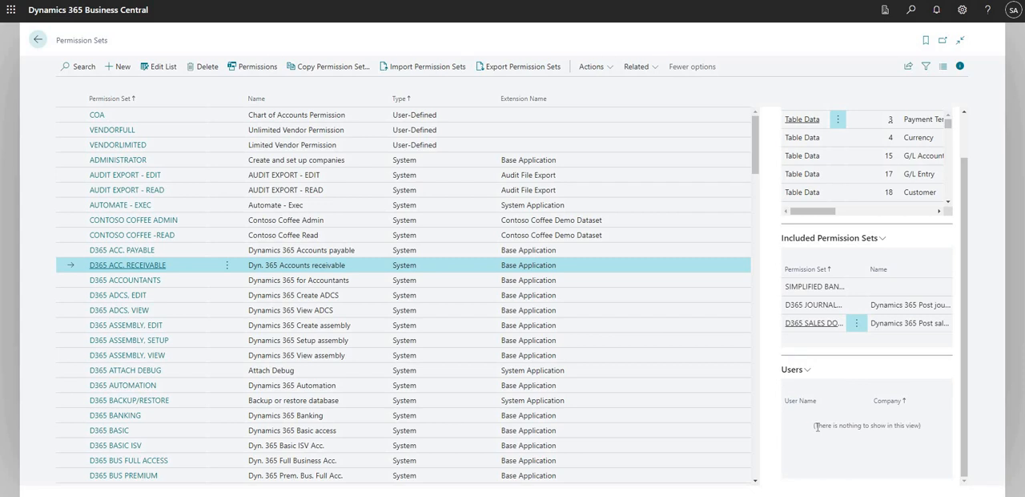
click(419, 247)
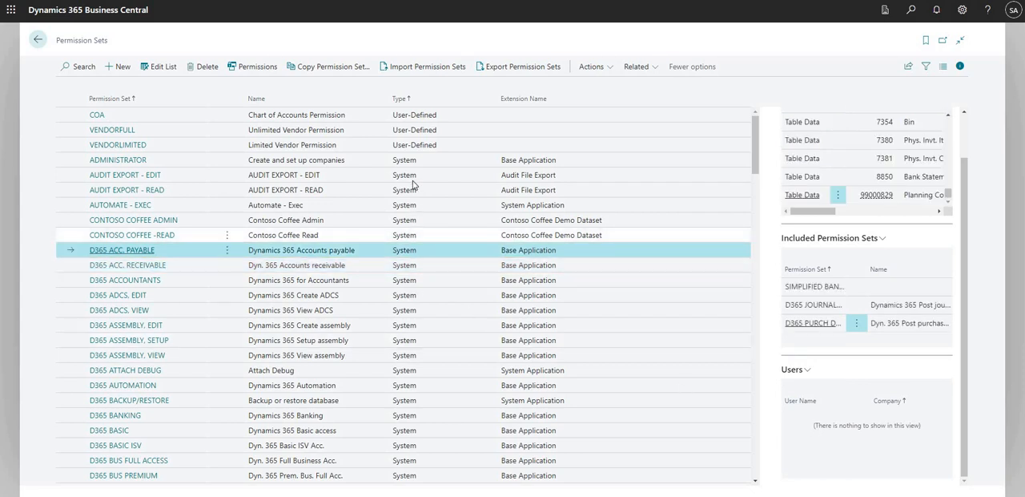
Check the included permission sets and assigned users of the user-defined VENDORLIMITED permission set
click(414, 148)
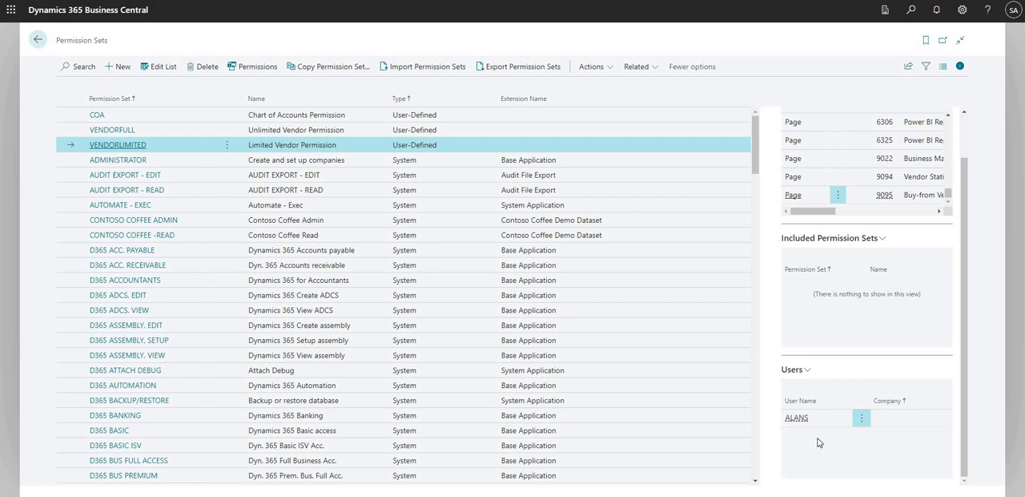
scroll(818, 442, up, 1)
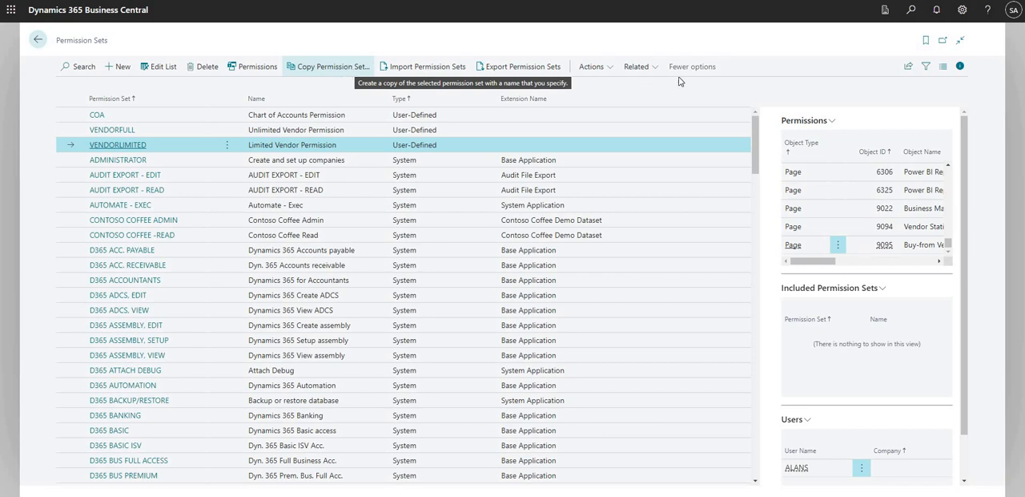
Open the Permission Set by User overview and inspect its list of permission sets, including the Snapshot Debug line
click(643, 68)
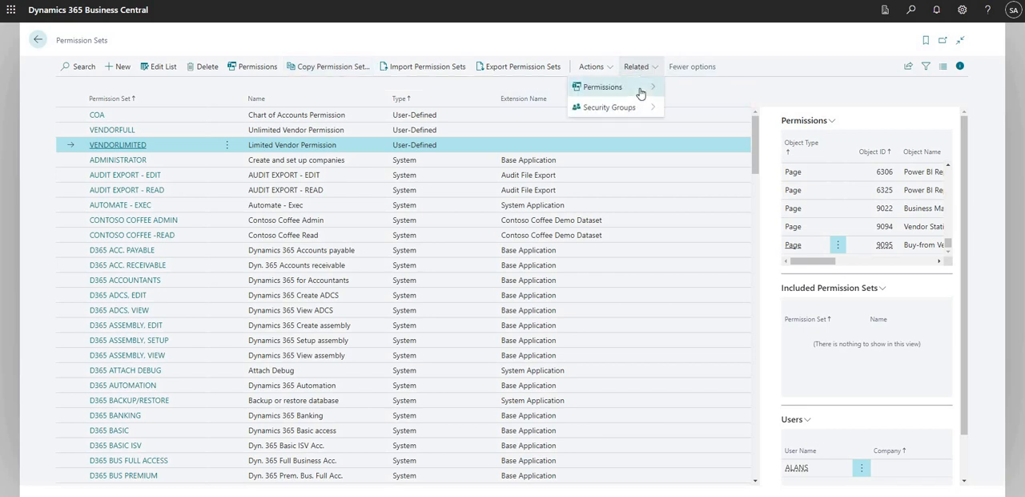
mouse_move(646, 88)
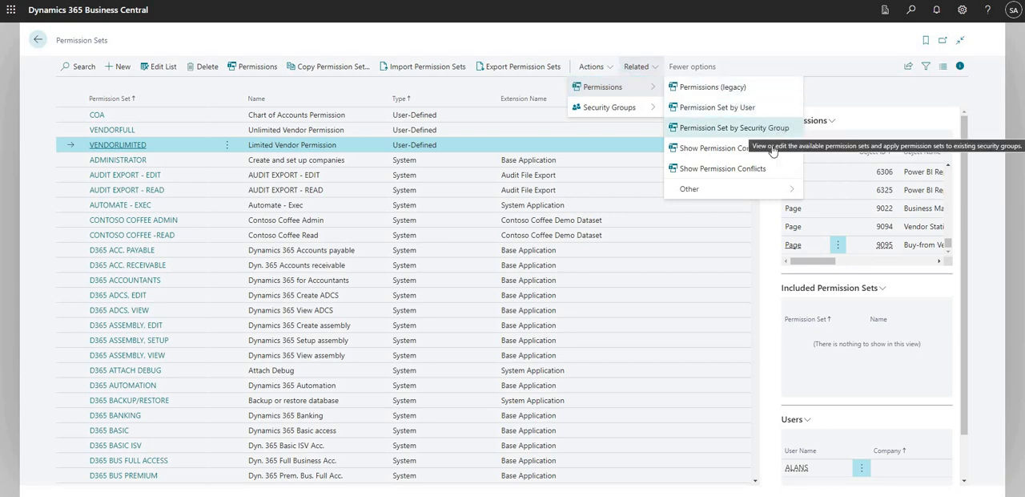
click(760, 109)
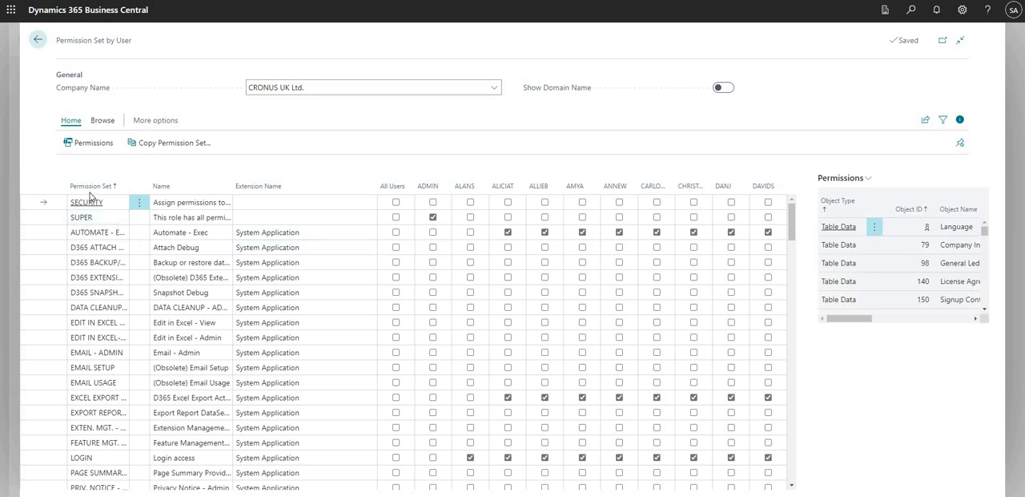
drag(177, 247, 176, 338)
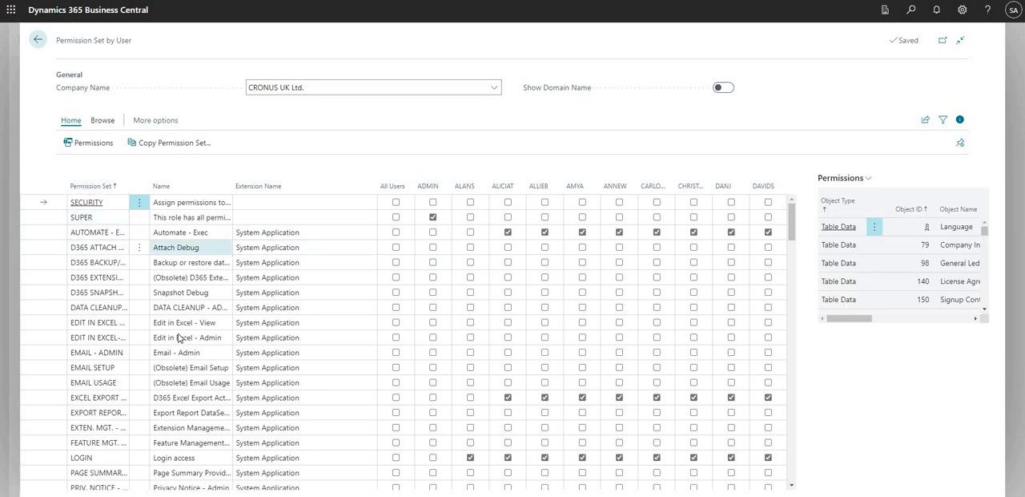
click(181, 293)
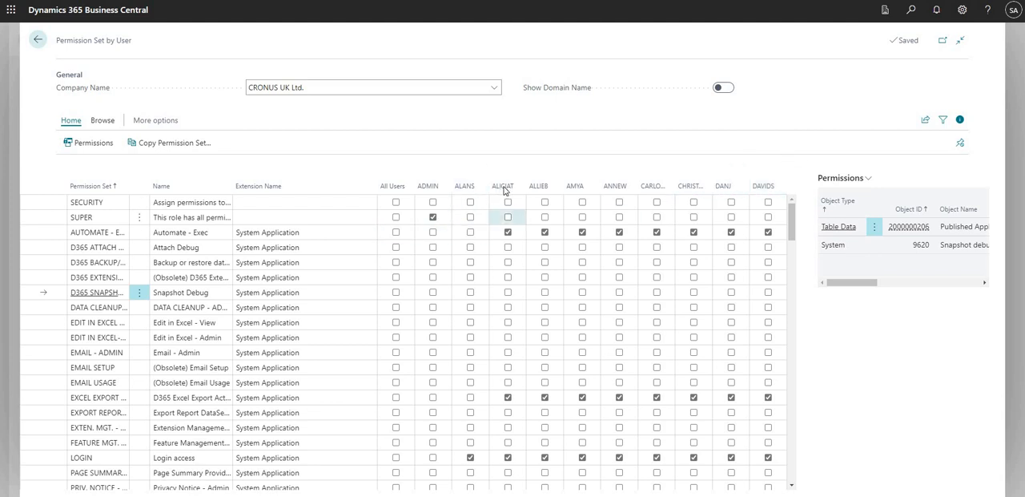
Remove the AUTOMATE - EXEC permission set from the third listed user and assign it back
click(507, 232)
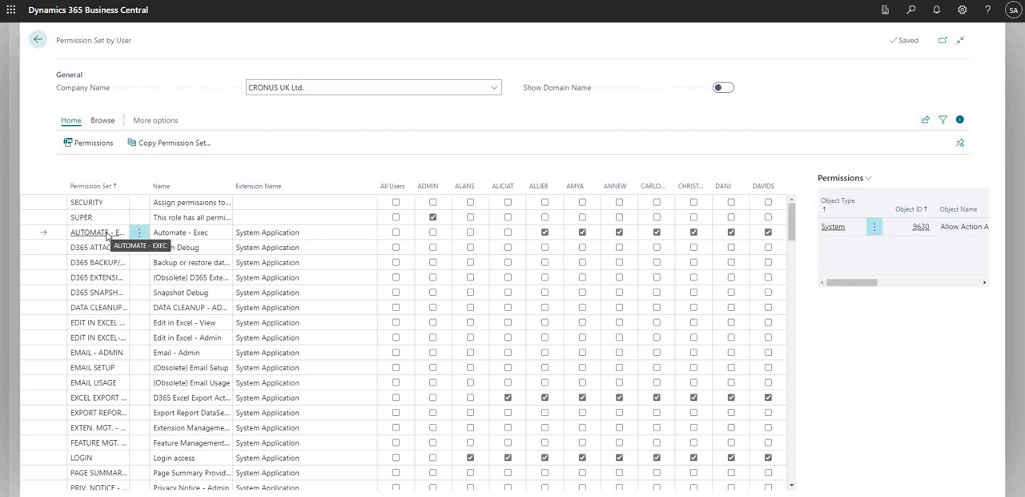
click(507, 233)
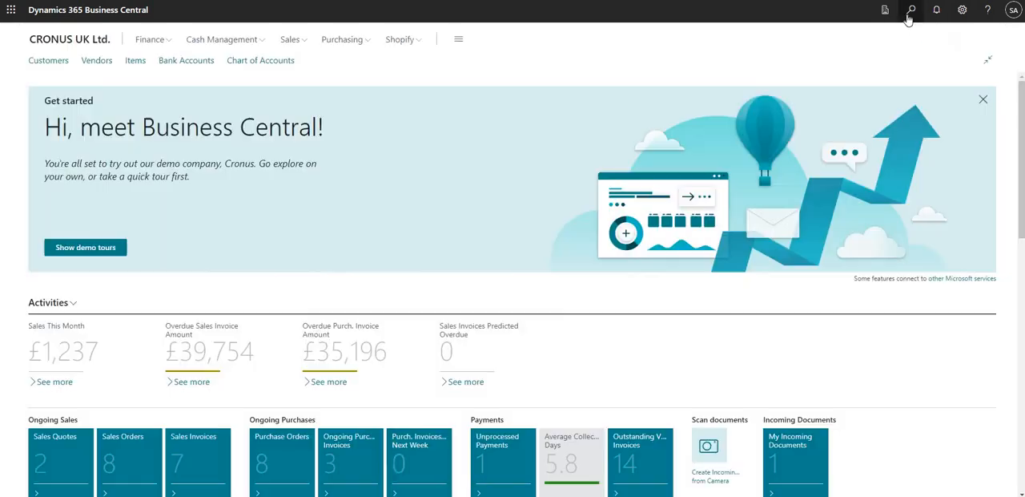
Search for the Users page and open the ADMIN user card to review its assigned SUPER permission set
click(910, 14)
text(users)
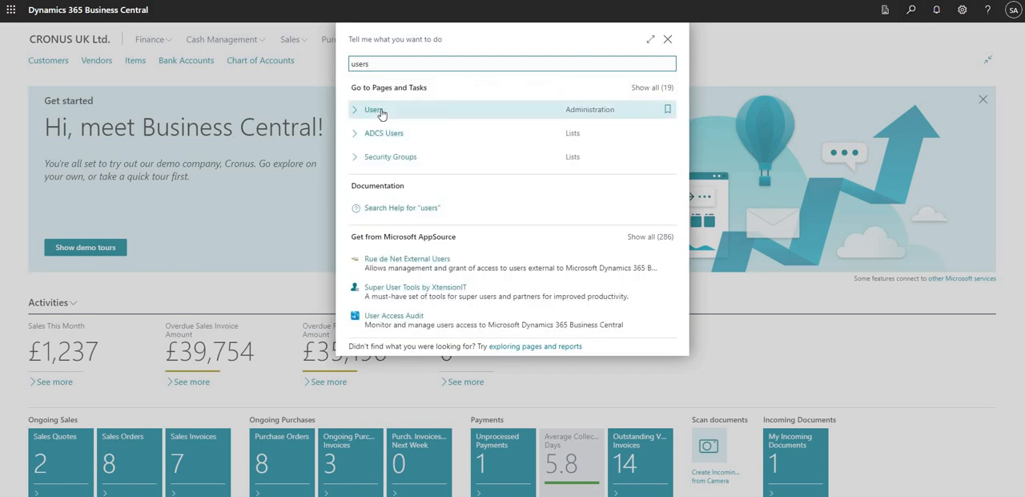
click(386, 110)
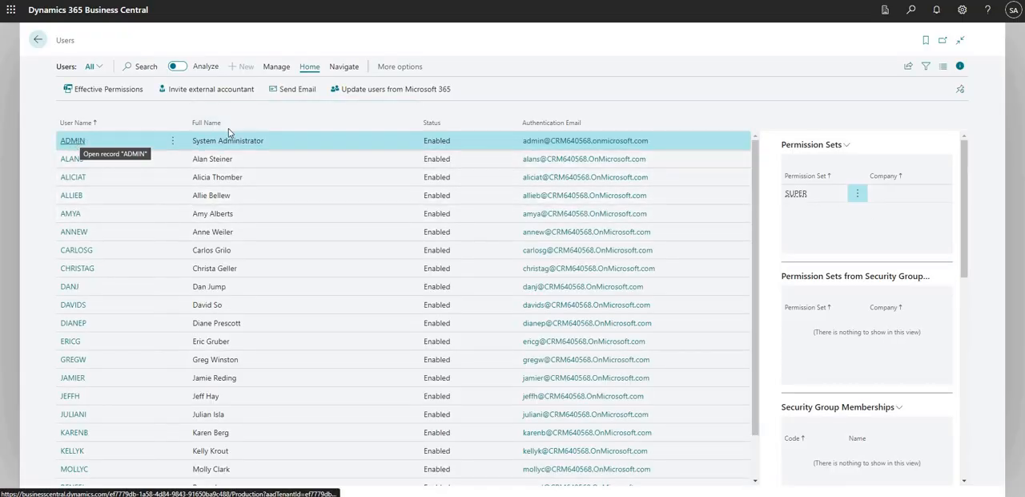
click(71, 142)
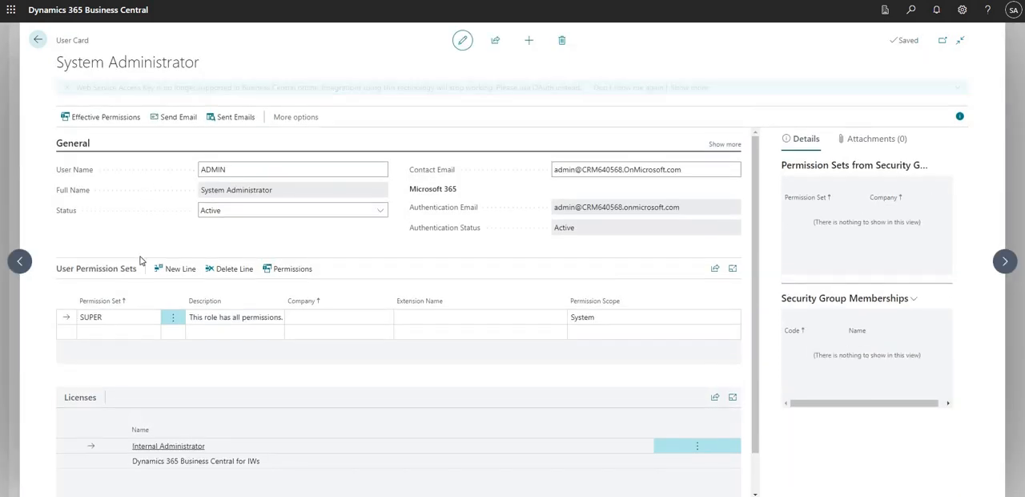
click(116, 319)
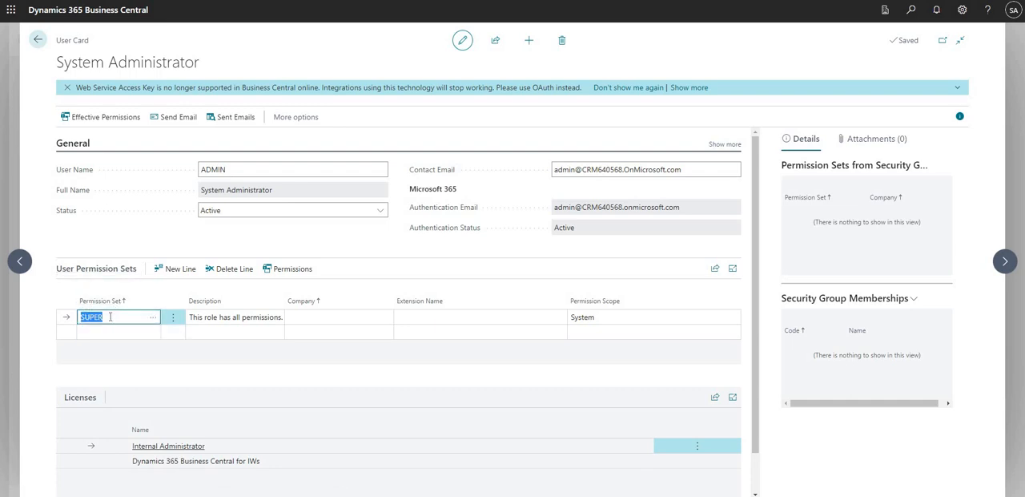
Go to the user card following ADMIN and review its COA, LOGIN and VENDORLIMITED permission set lines
click(1005, 261)
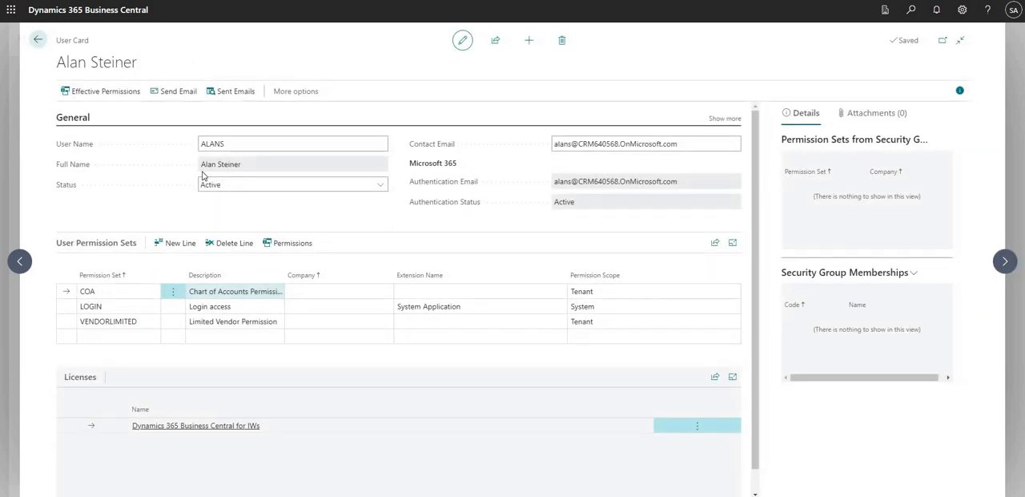
click(220, 146)
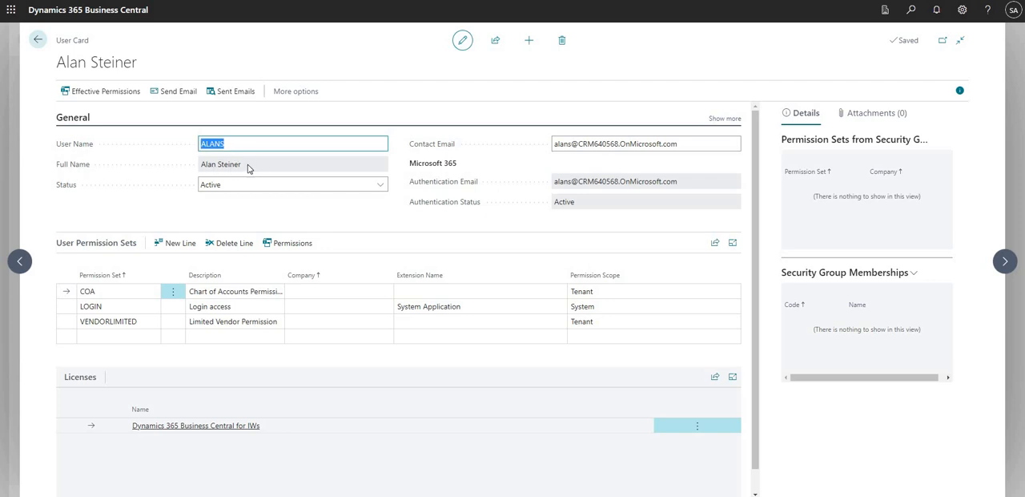
click(233, 309)
click(231, 320)
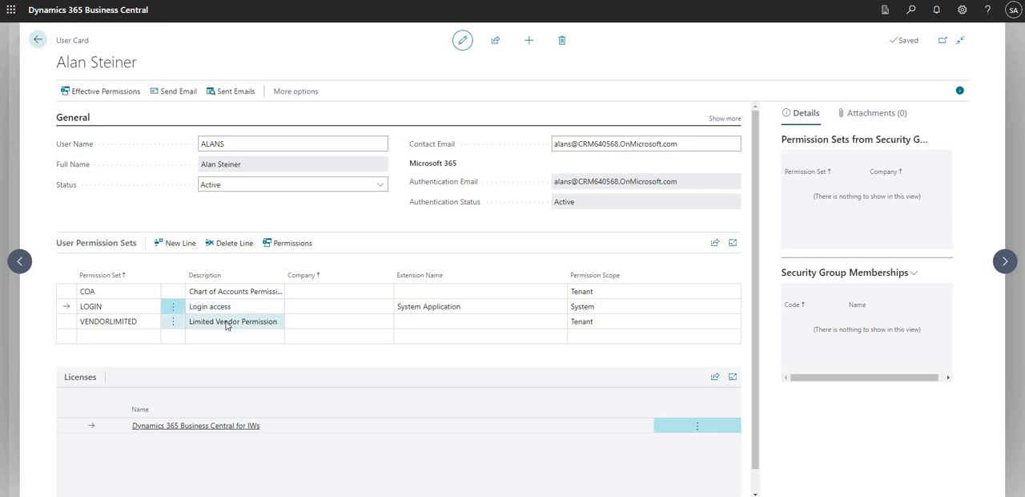
click(110, 308)
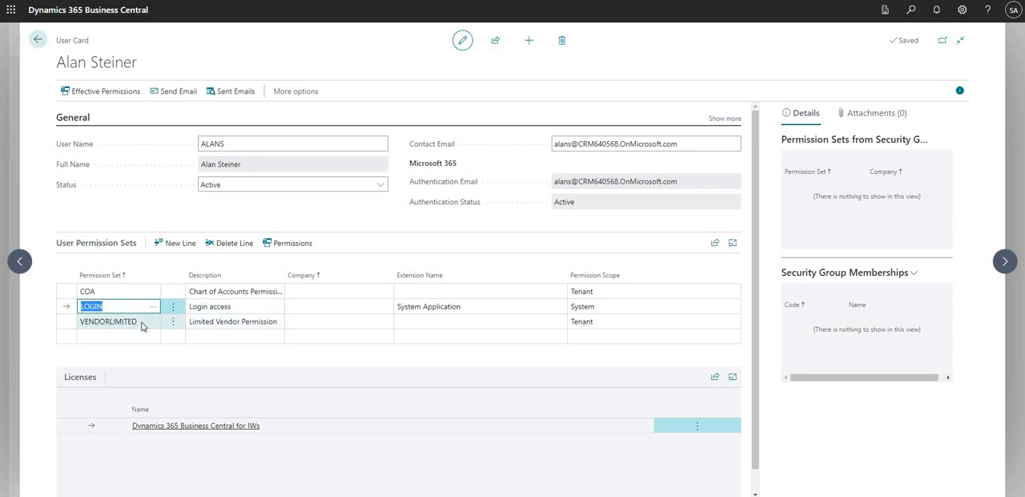
click(141, 321)
click(97, 293)
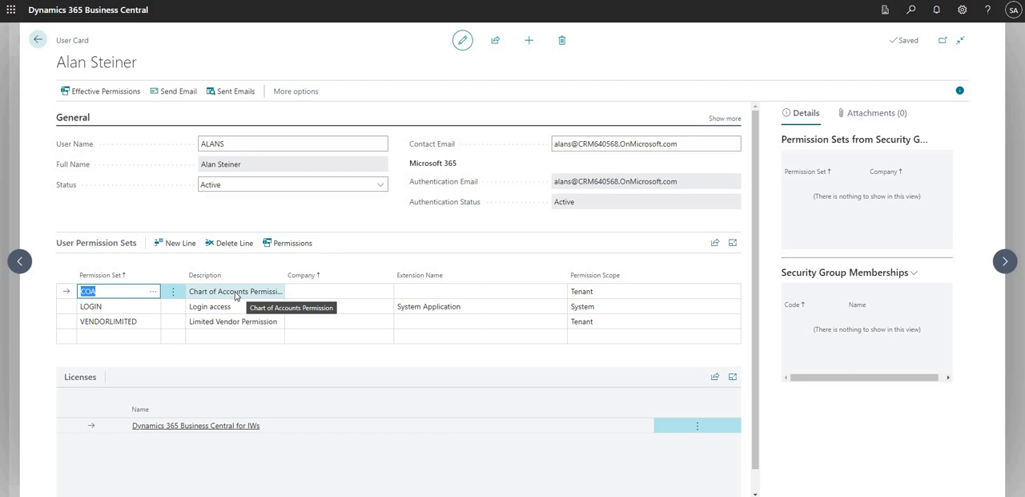
Return to the ADMIN user card and compare the signed-in account with its SUPER permission set line
click(20, 261)
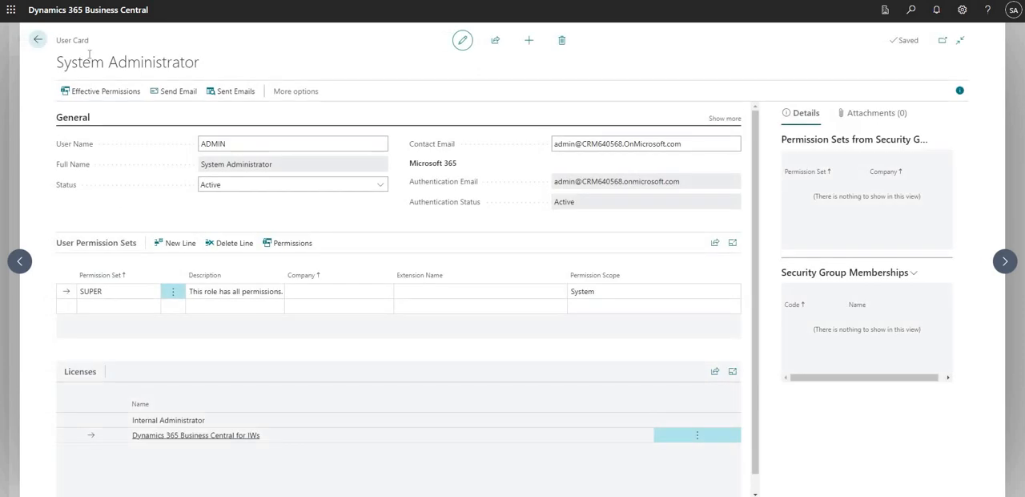
click(1014, 11)
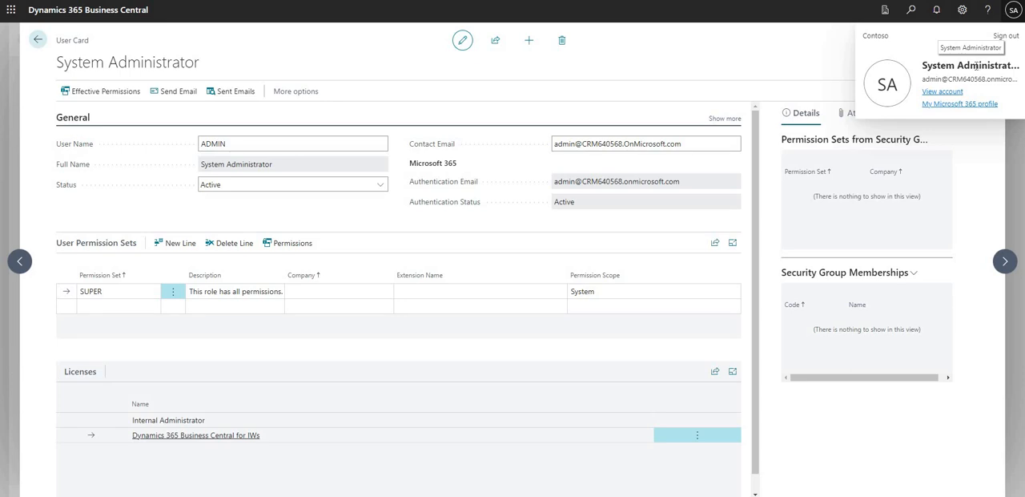
click(96, 291)
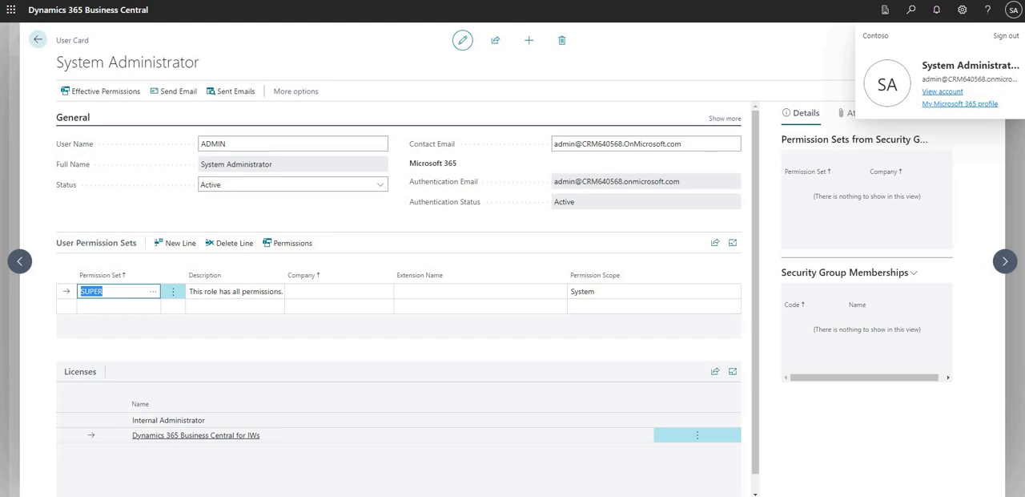
click(345, 173)
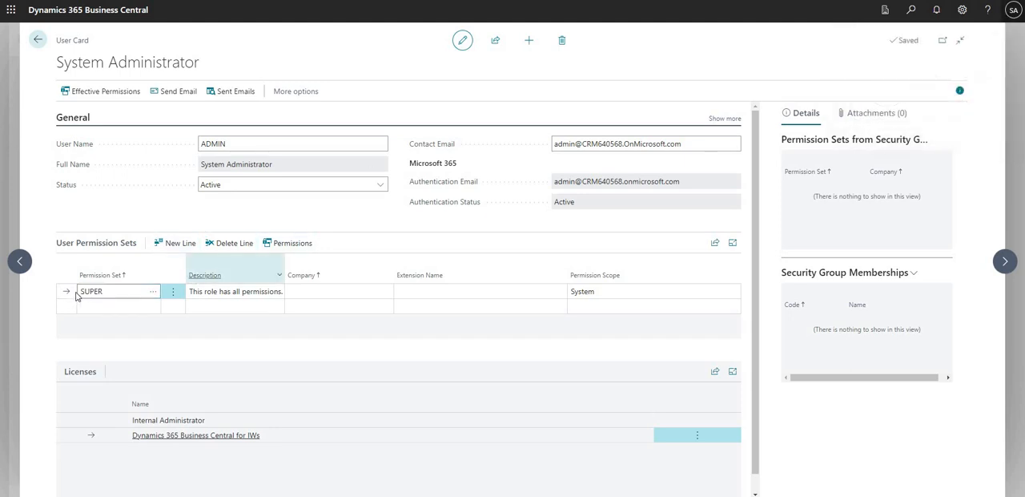
drag(114, 292, 73, 293)
click(123, 294)
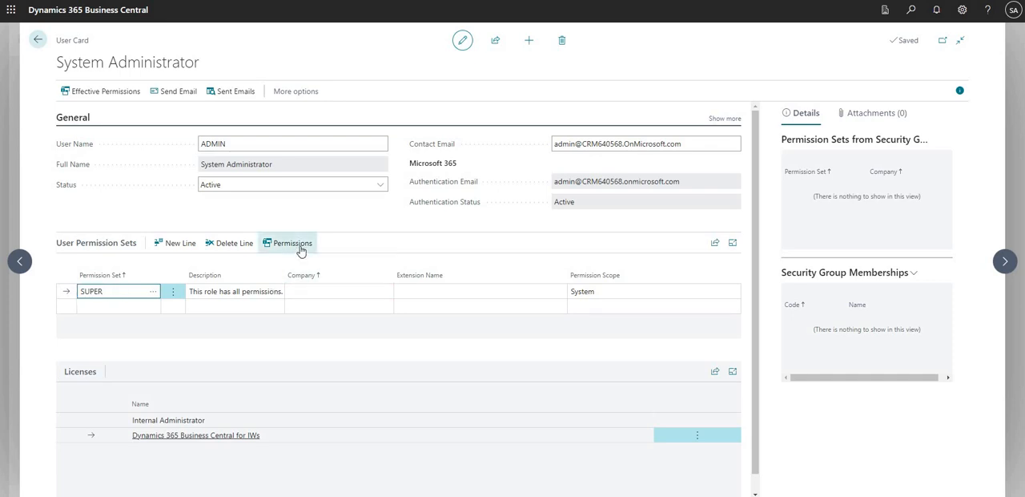
Open the permissions of the SUPER set, review its name and included sets, and return to the user card
click(297, 245)
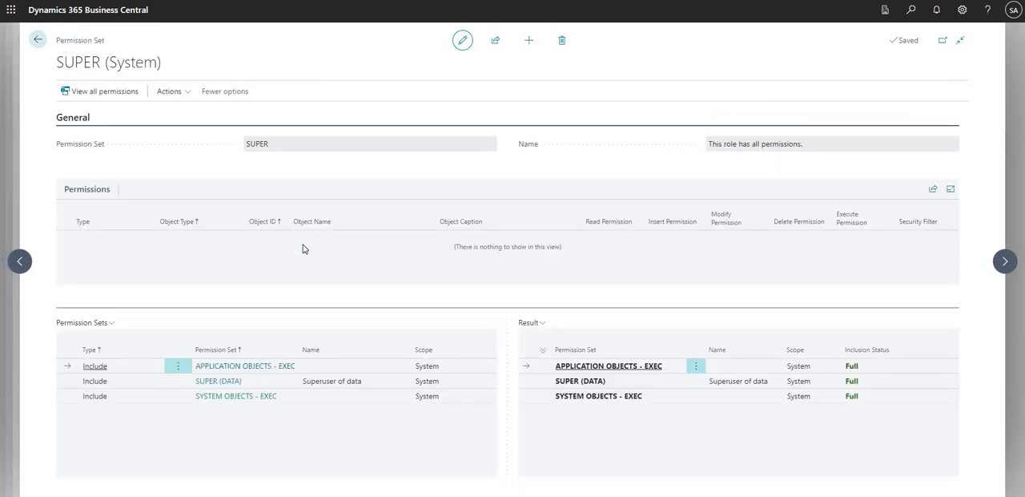
drag(246, 147, 280, 147)
click(282, 148)
key(Escape)
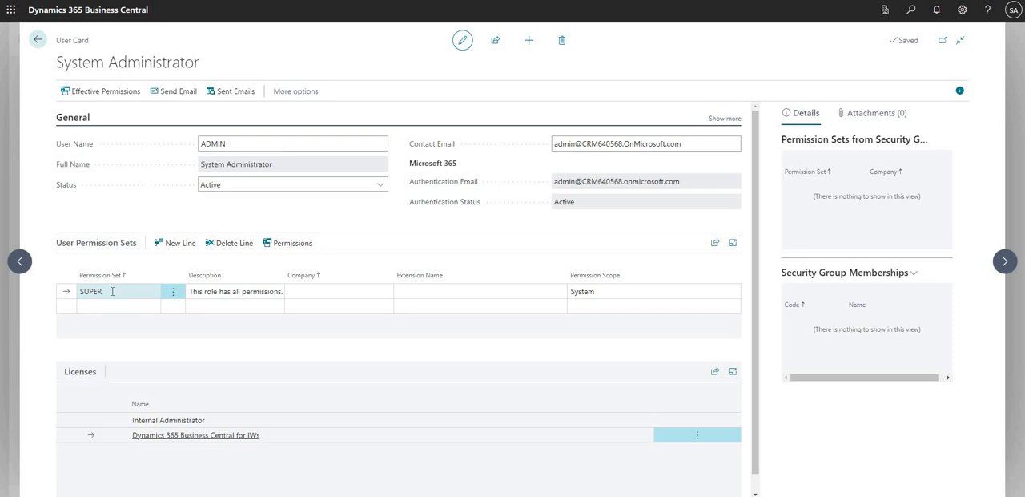
Open the user card following ADMIN and check which account is signed in to the Business Manager browser window
click(1005, 260)
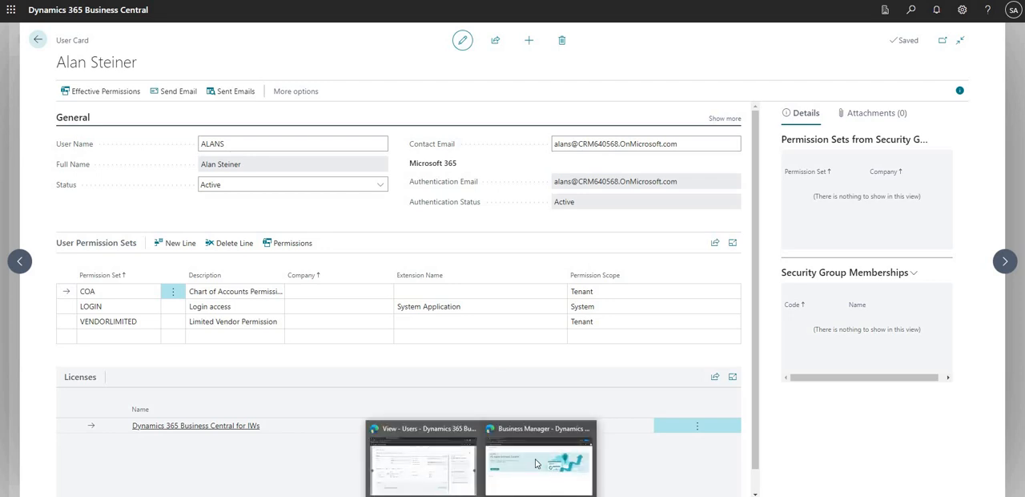
click(538, 463)
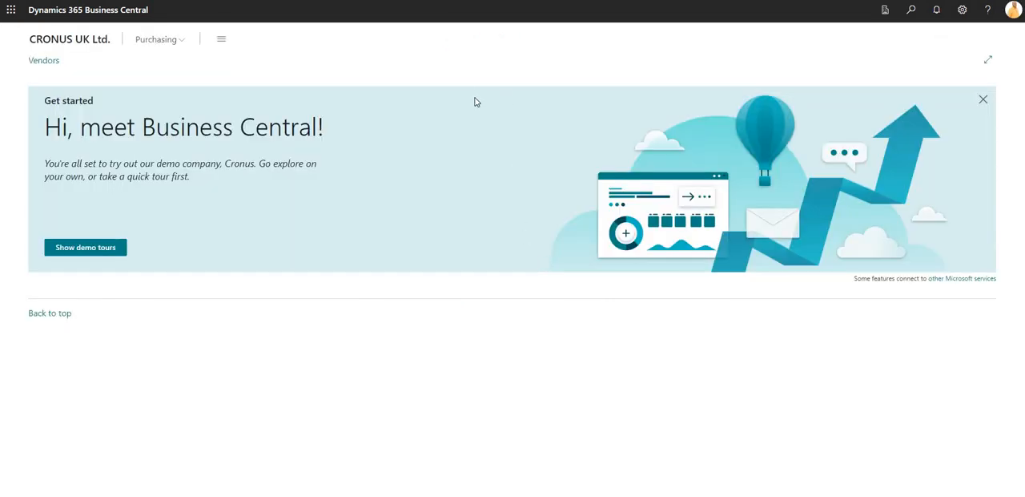
click(1013, 14)
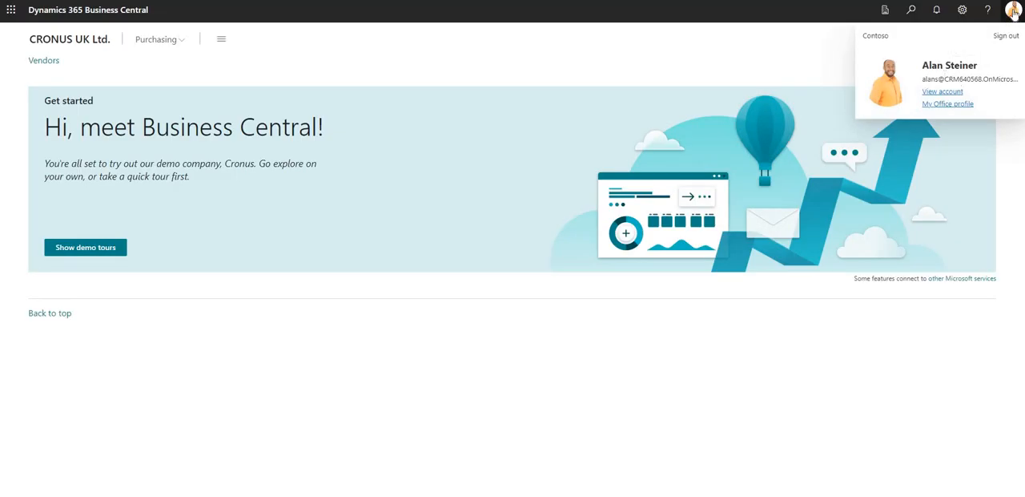
click(831, 95)
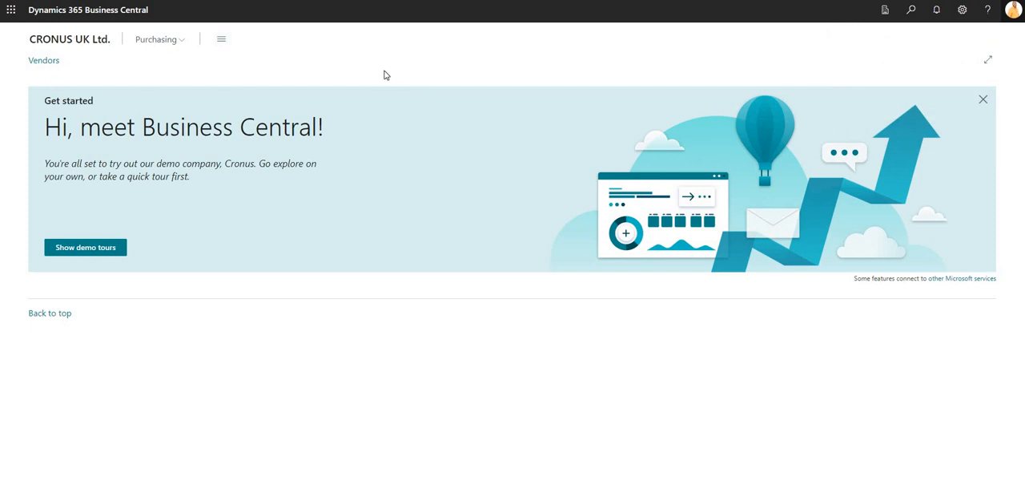
Review the Role in this user's My Settings and close the settings without changes
click(959, 17)
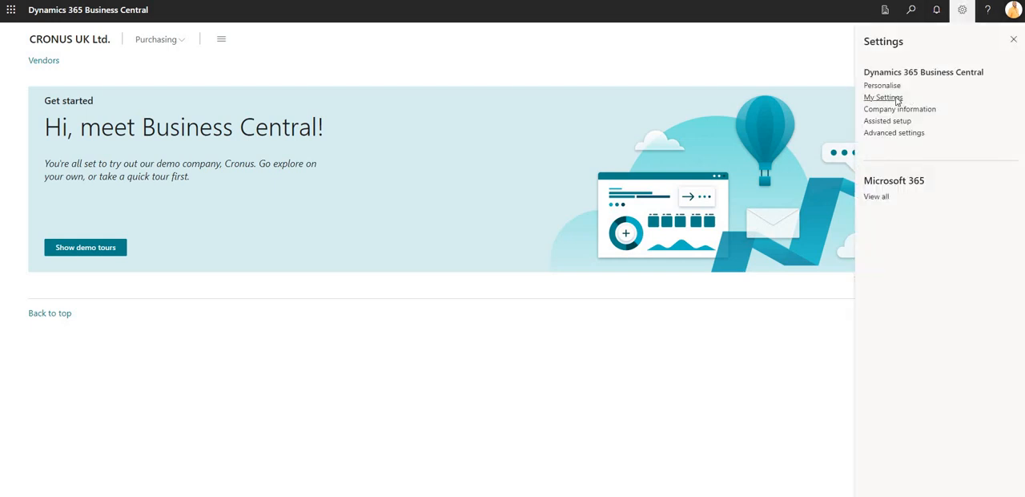
click(882, 97)
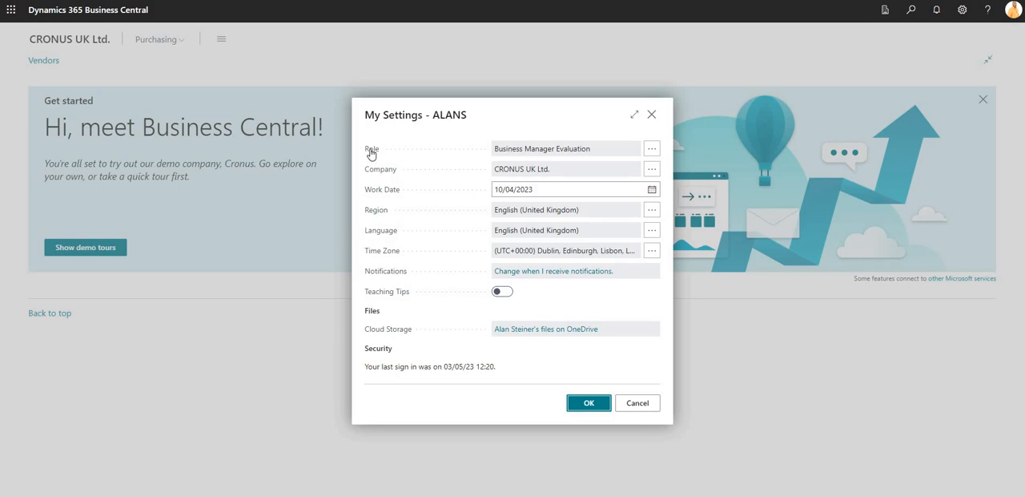
mouse_move(371, 152)
drag(496, 152, 594, 154)
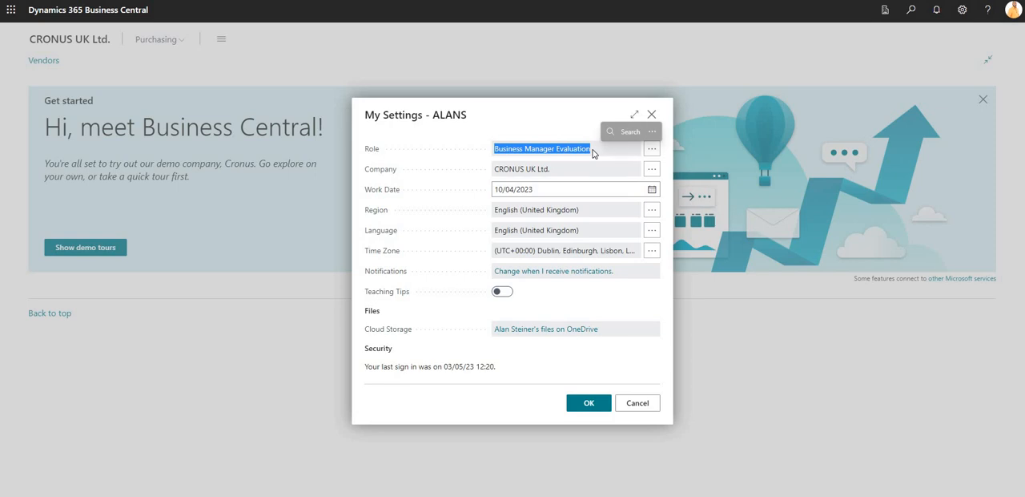
click(653, 116)
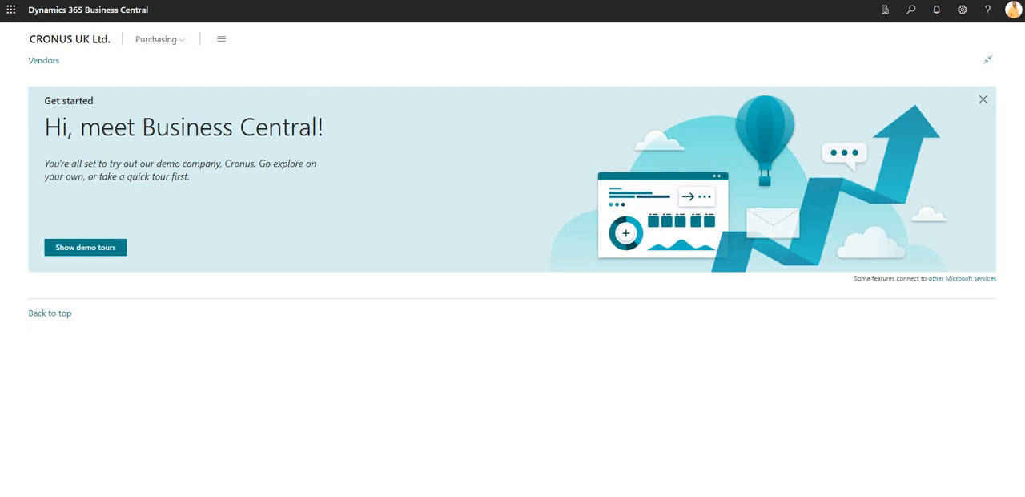
Switch back to the Users browser window and check its signed-in account
mouse_move(481, 493)
click(454, 472)
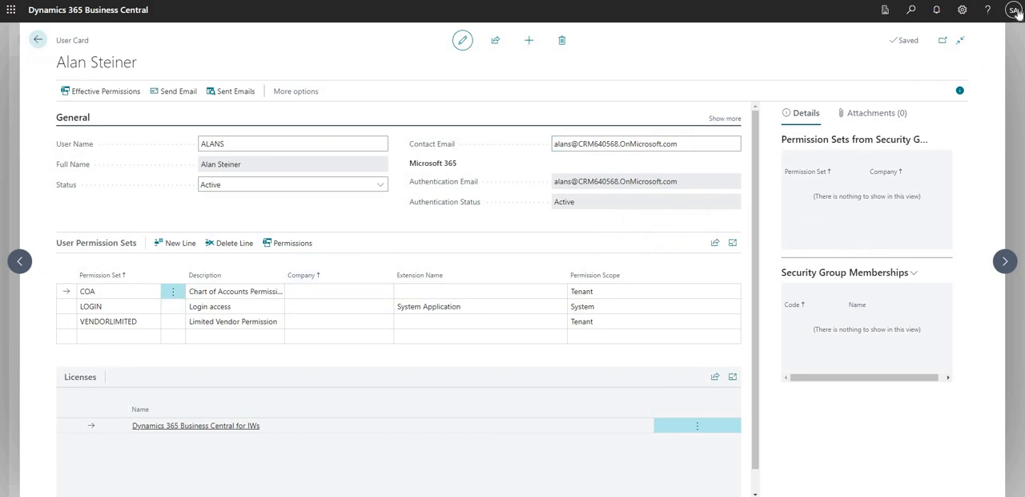
click(1013, 10)
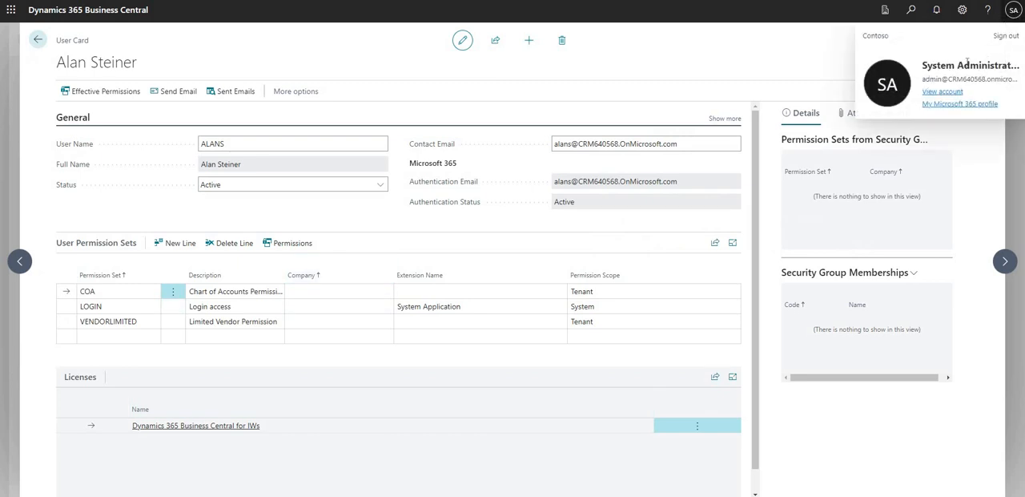
Close the account details and return from the user card to the home page
click(728, 53)
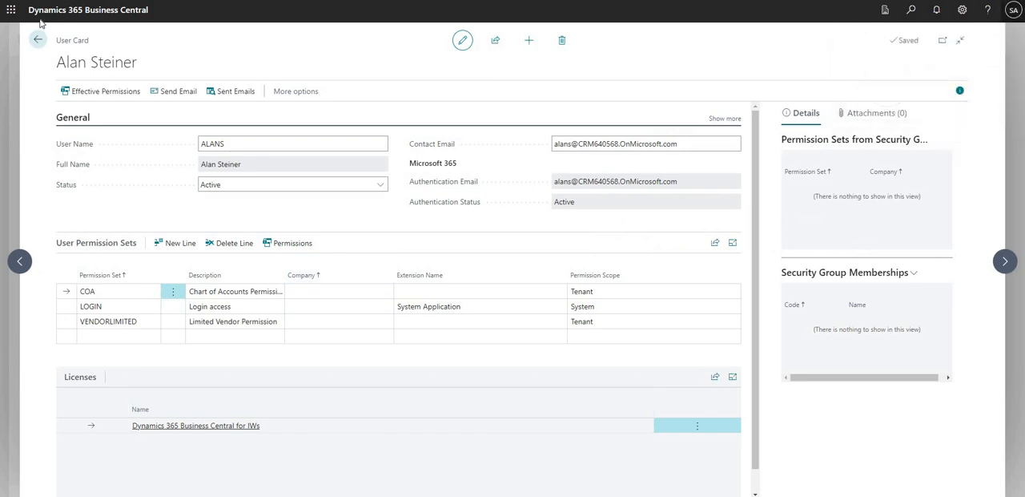
click(38, 42)
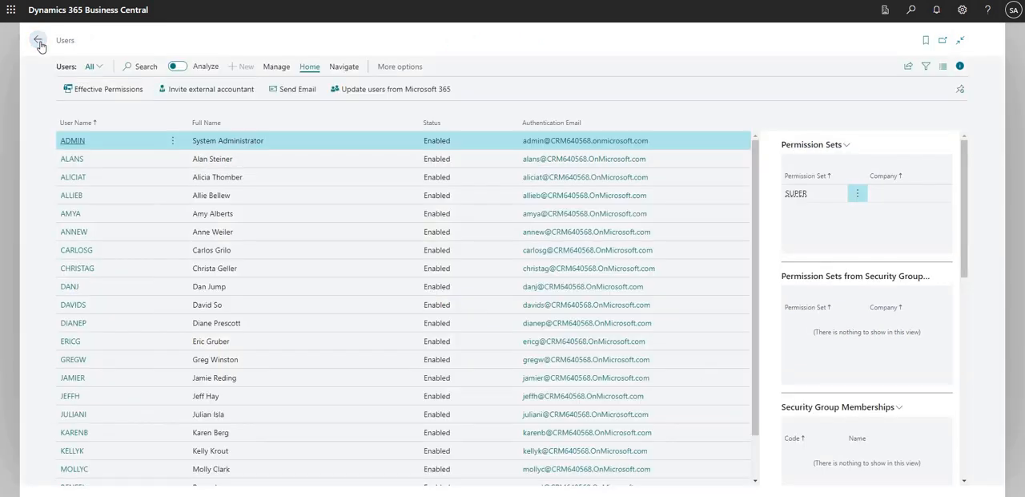
click(38, 41)
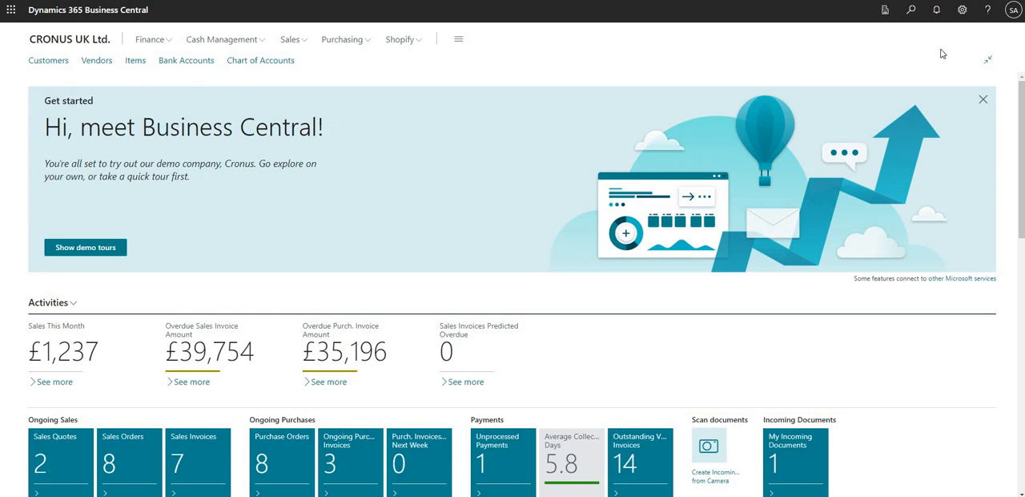
Review the Role in the administrator's My Settings and close the settings without changes
click(962, 10)
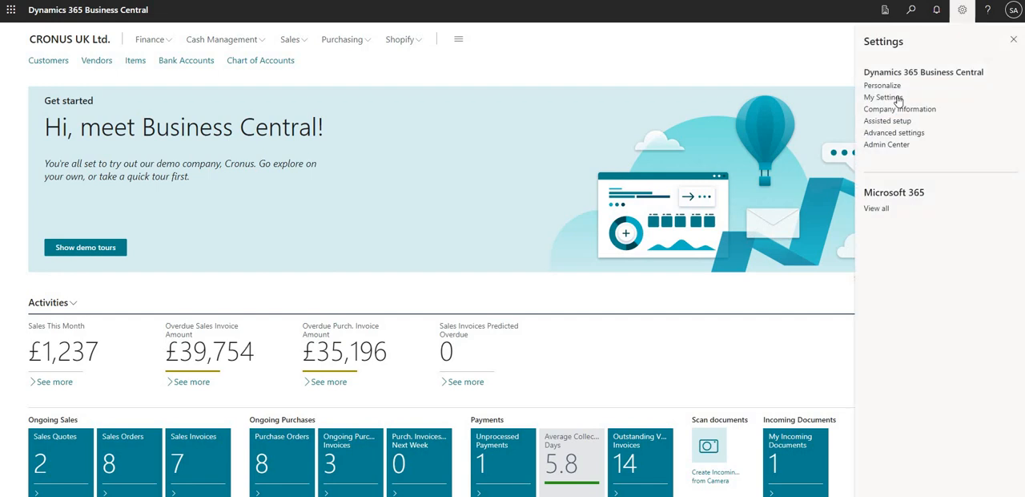
click(881, 100)
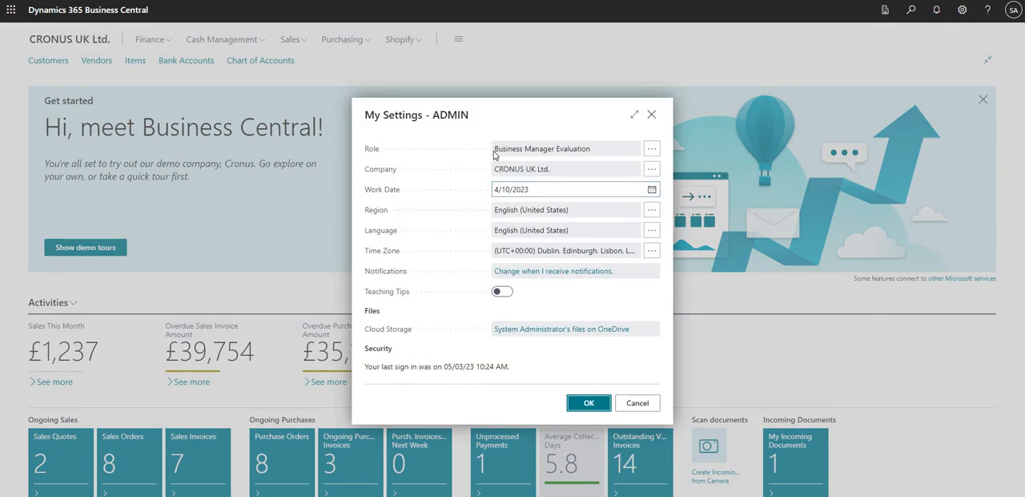
drag(495, 154, 598, 152)
click(598, 151)
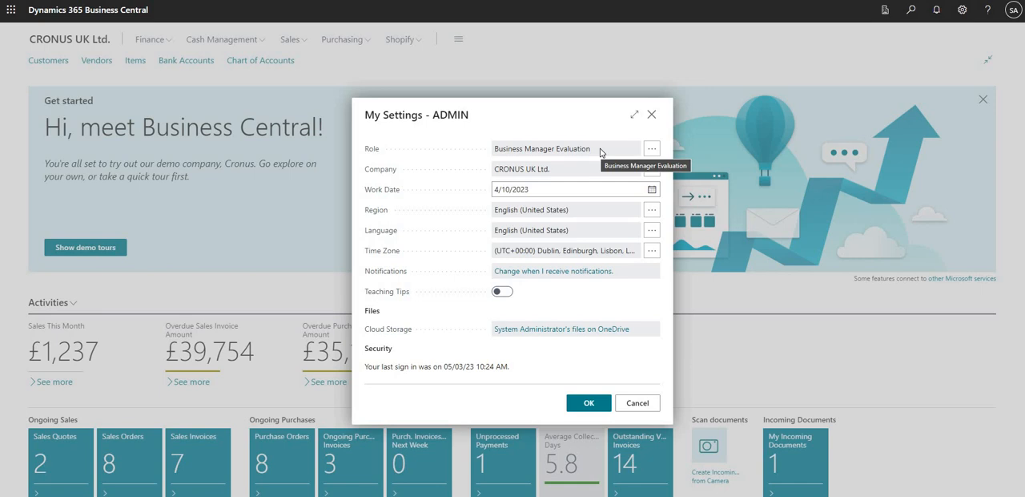
click(651, 116)
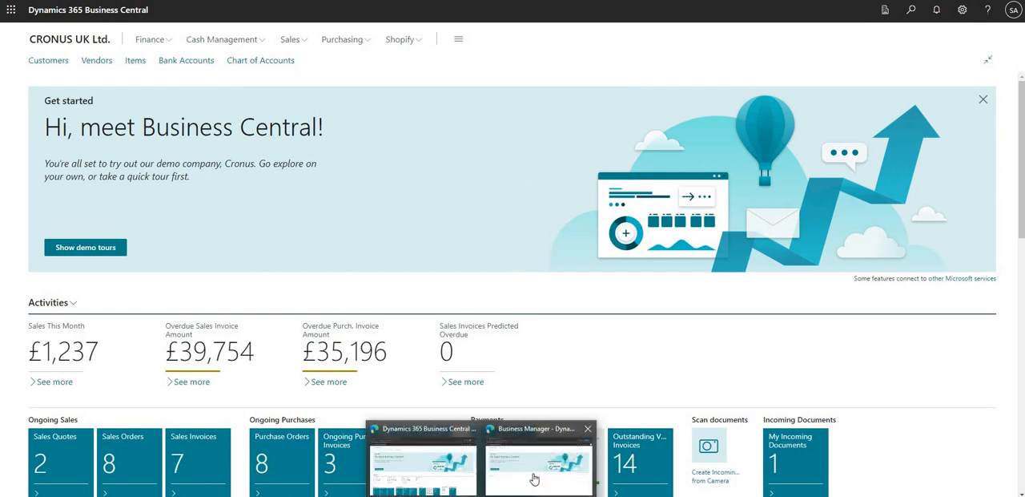
Switch to the Business Manager browser window and check its signed-in account and available navigation, including Vendors
click(531, 477)
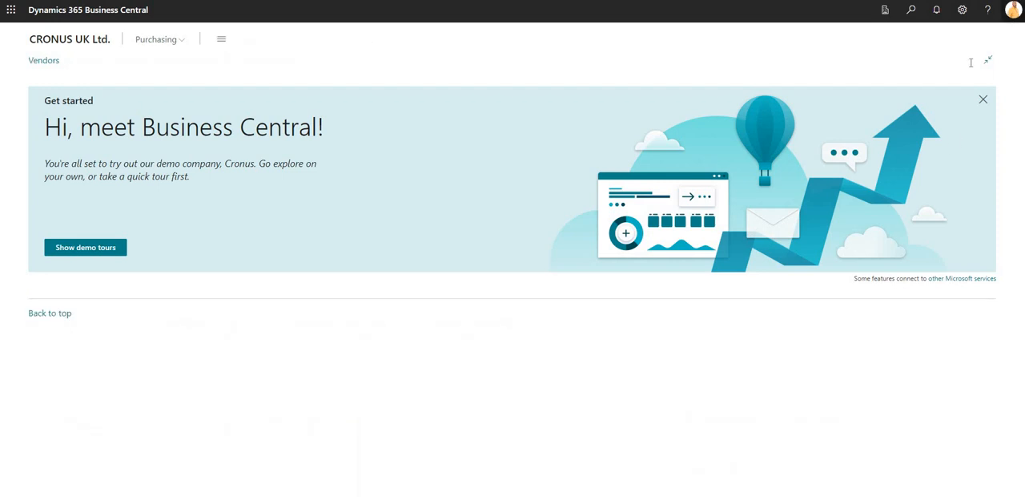
click(1013, 12)
click(96, 51)
click(51, 63)
Return to the administrator's browser window and check which account is signed in there
mouse_move(483, 485)
click(463, 473)
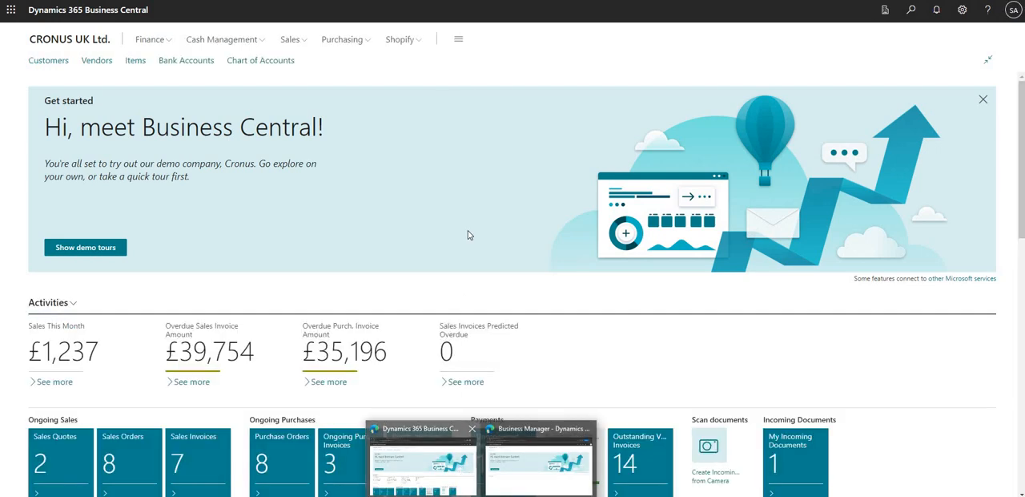
click(1012, 15)
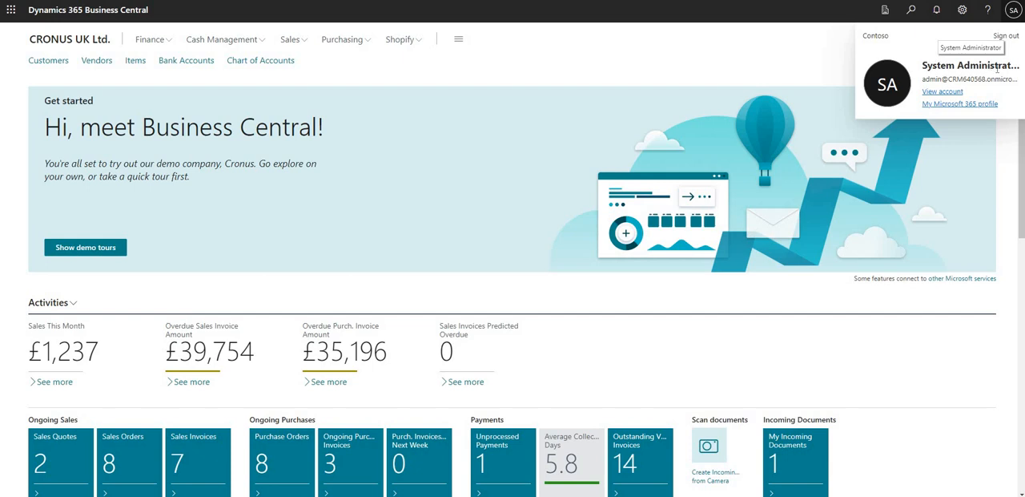
click(1009, 15)
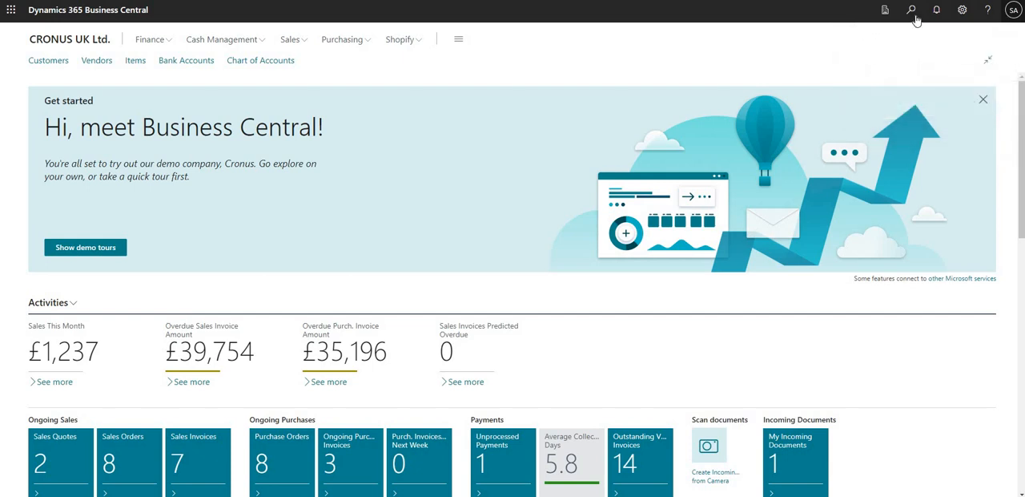
Search for "permission set" and open the Permission Sets list
click(913, 16)
text(p)
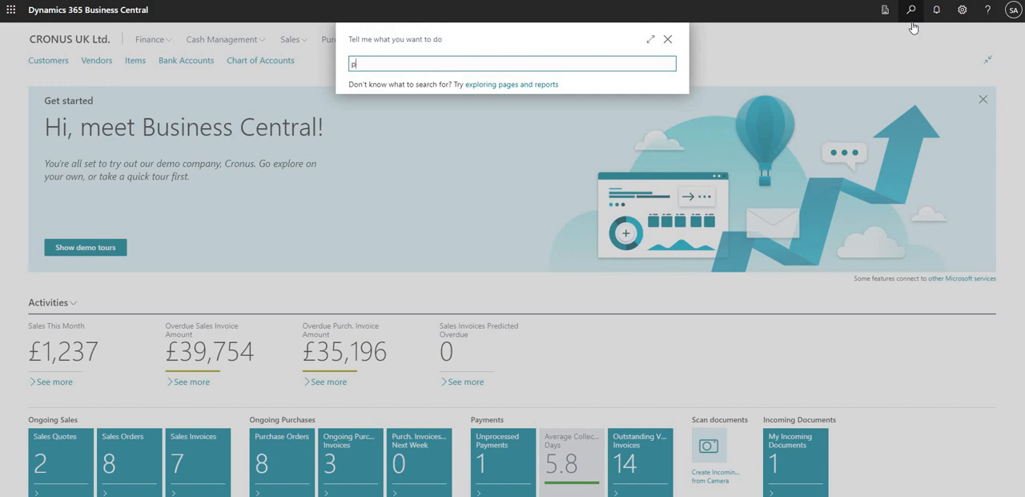
text(ermission set)
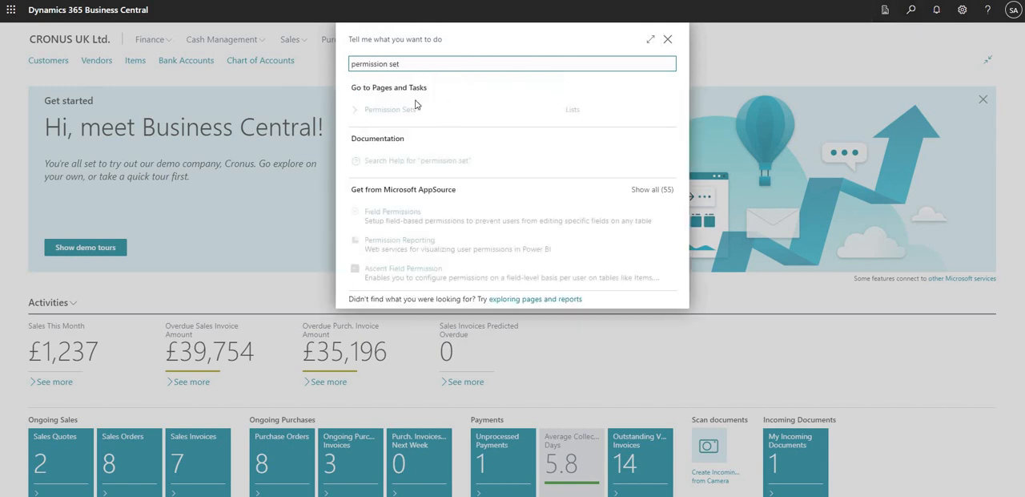
click(397, 111)
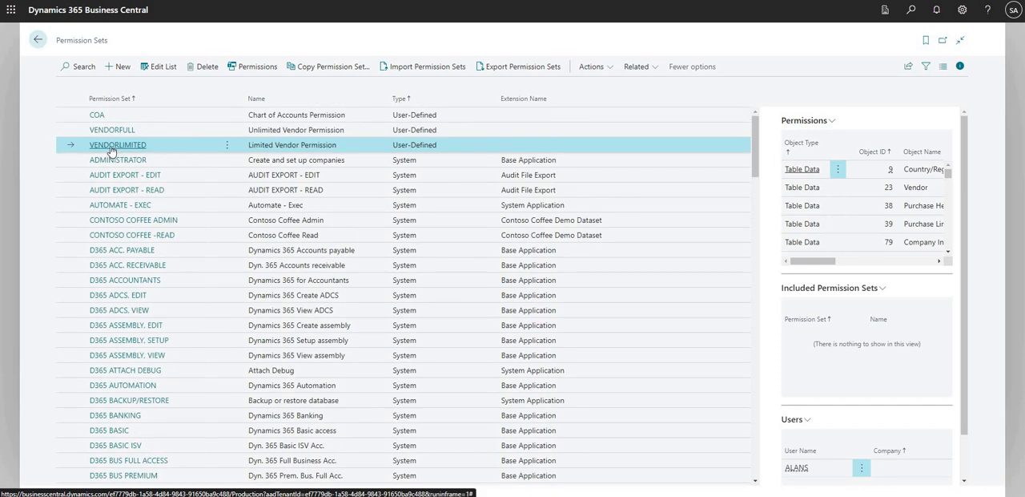
Check the Type of the VENDORLIMITED permission set and open its permissions
drag(393, 148, 442, 151)
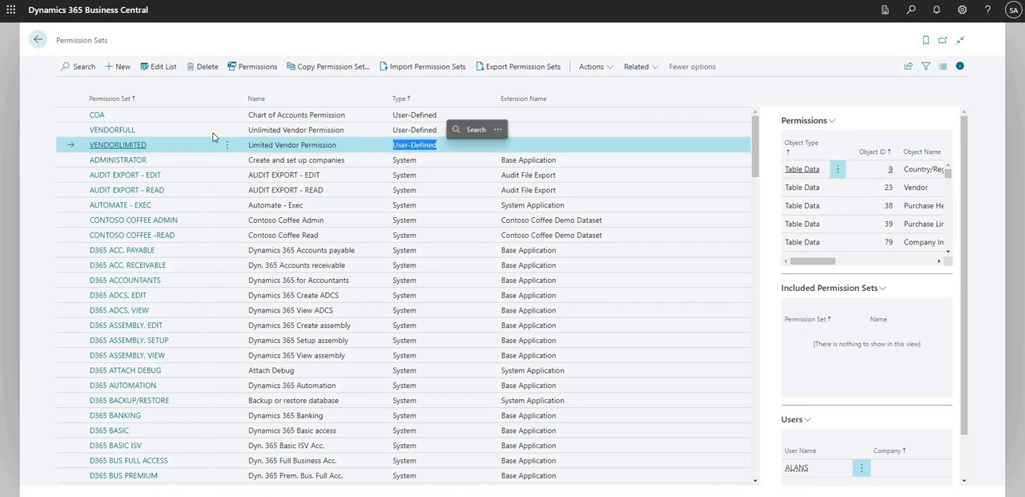
click(173, 150)
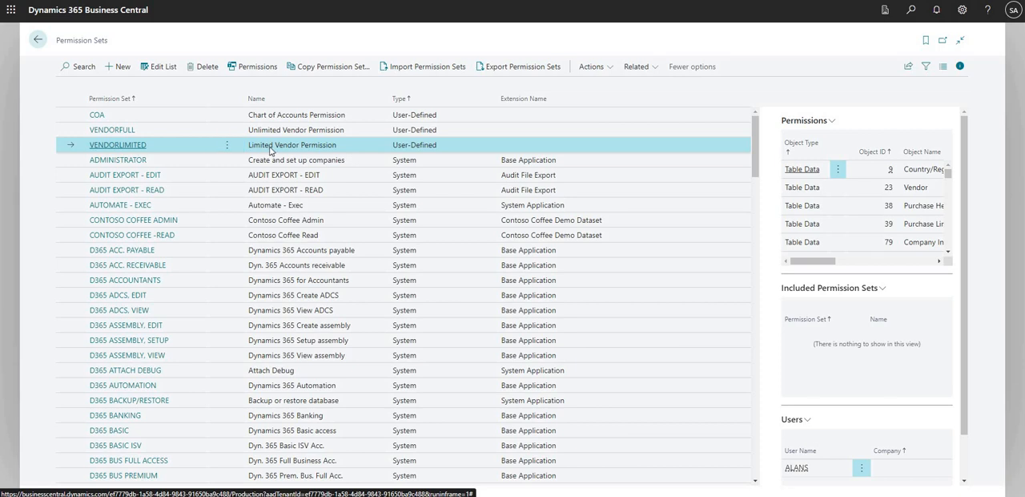
click(248, 68)
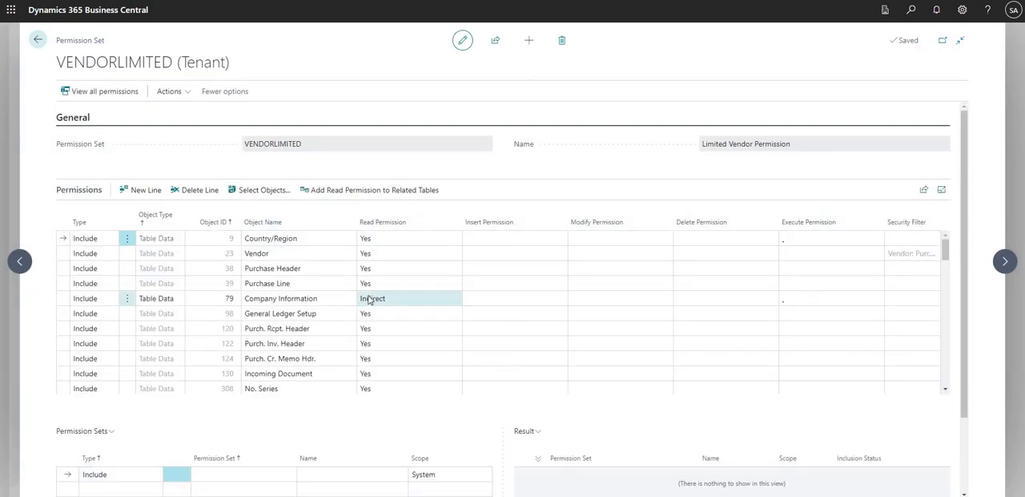
Review the objects and read permissions in VENDORLIMITED, including the Vendor table data line
click(345, 239)
click(334, 267)
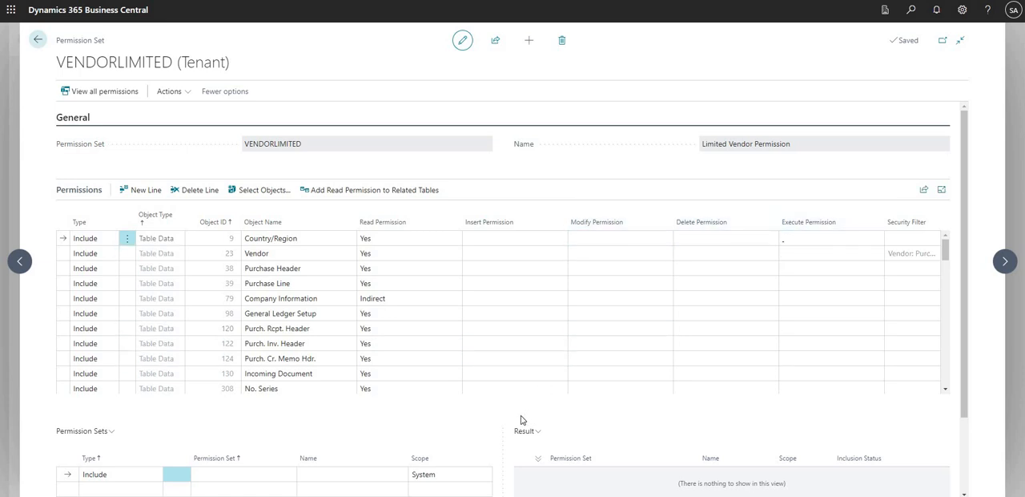
click(280, 254)
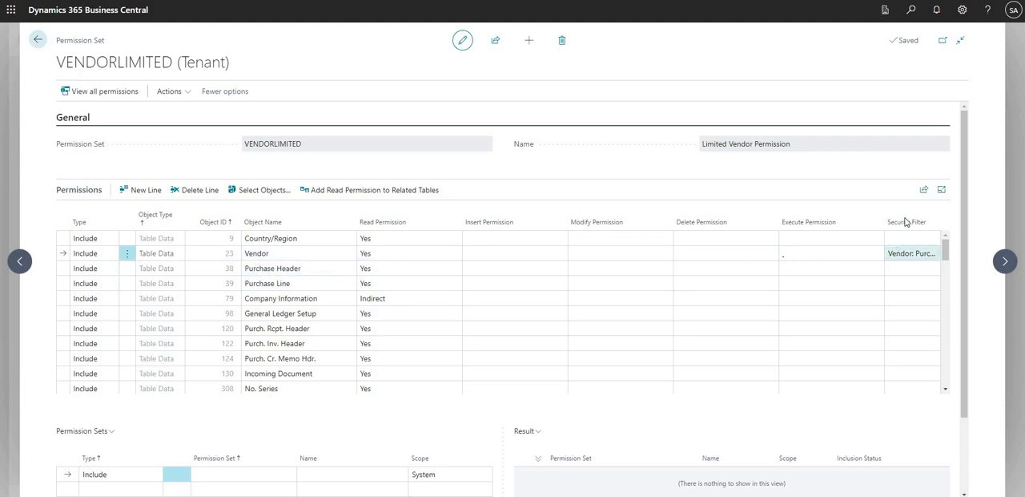
Open the Security Filter of the Vendor line and review its field number, caption and field filter
click(906, 253)
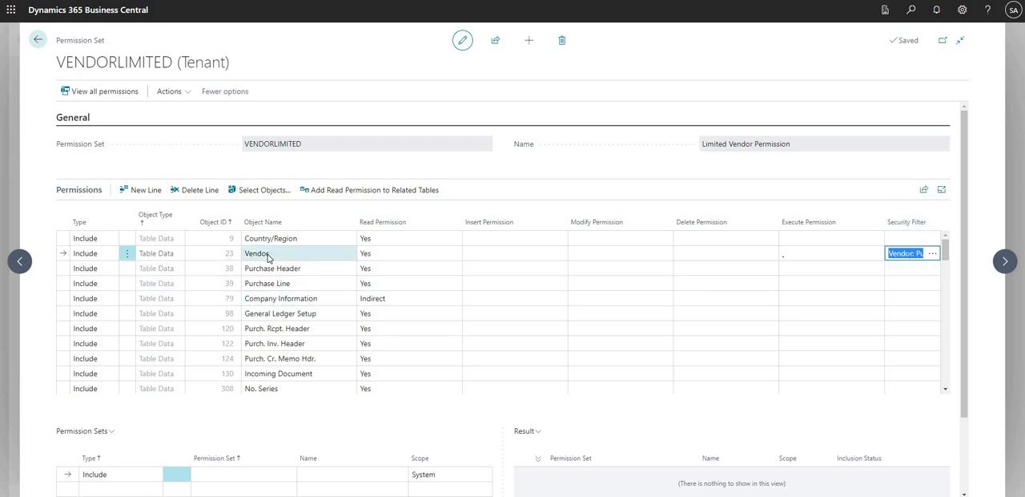
click(933, 255)
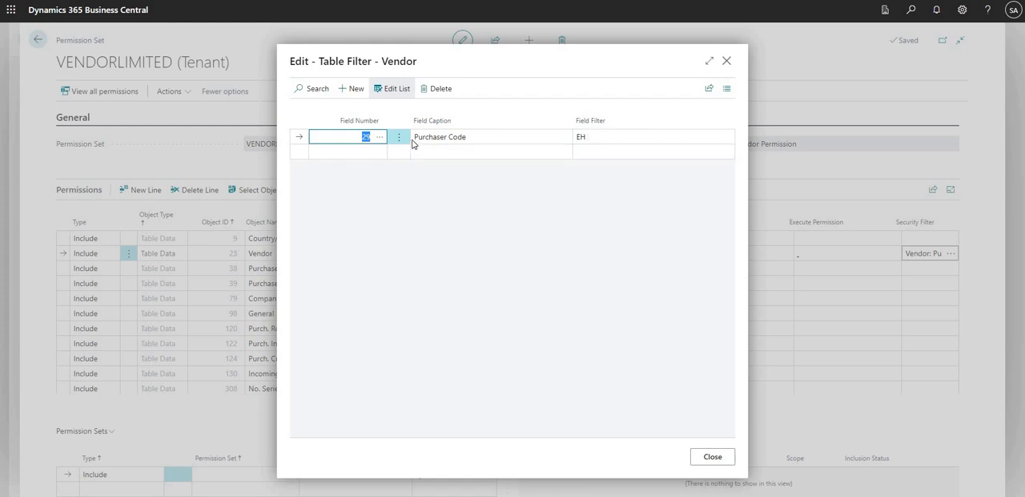
click(476, 141)
click(592, 135)
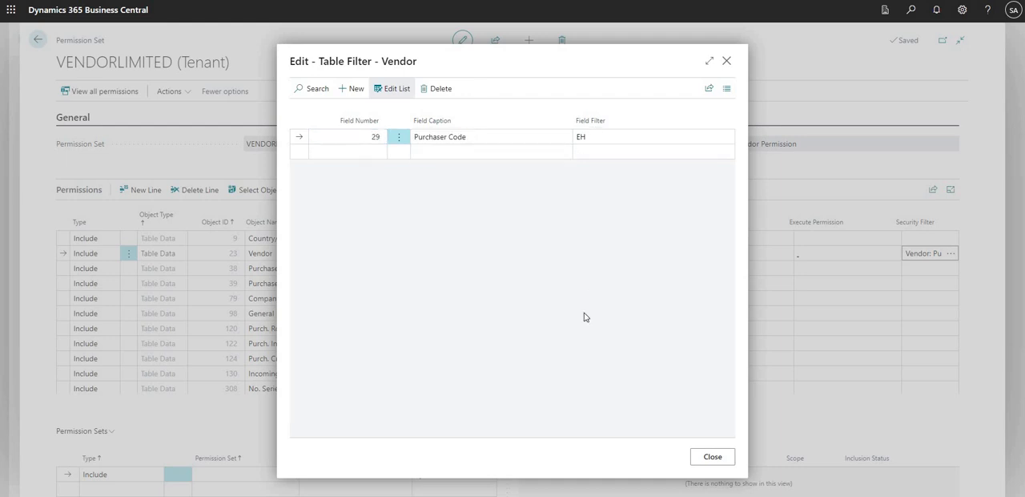
click(606, 141)
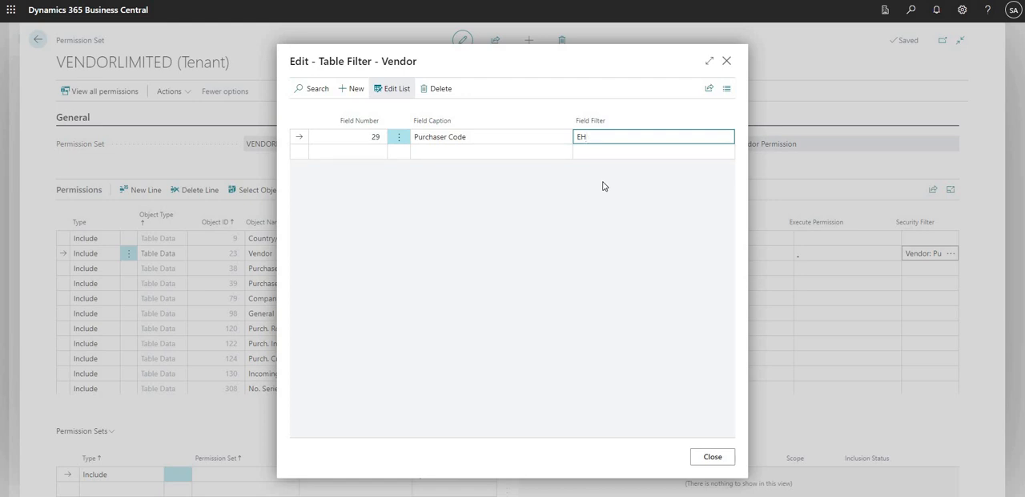
Browse the Vendor table fields available for a second filter line and cancel the lookup
click(358, 153)
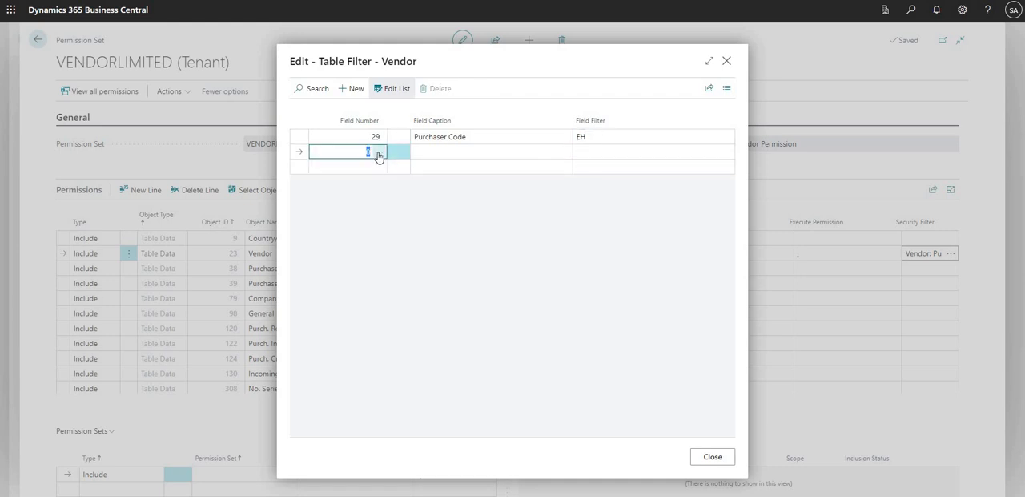
click(380, 155)
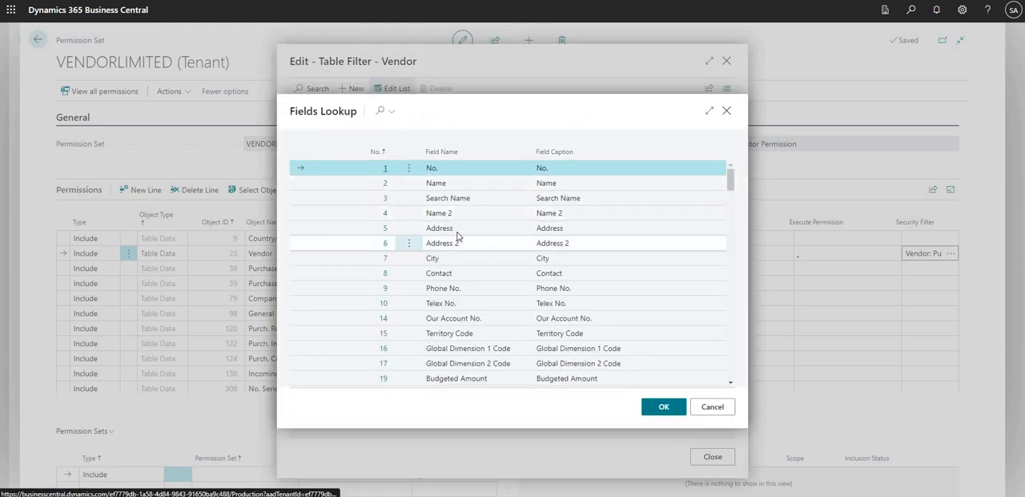
scroll(472, 246, down, 1)
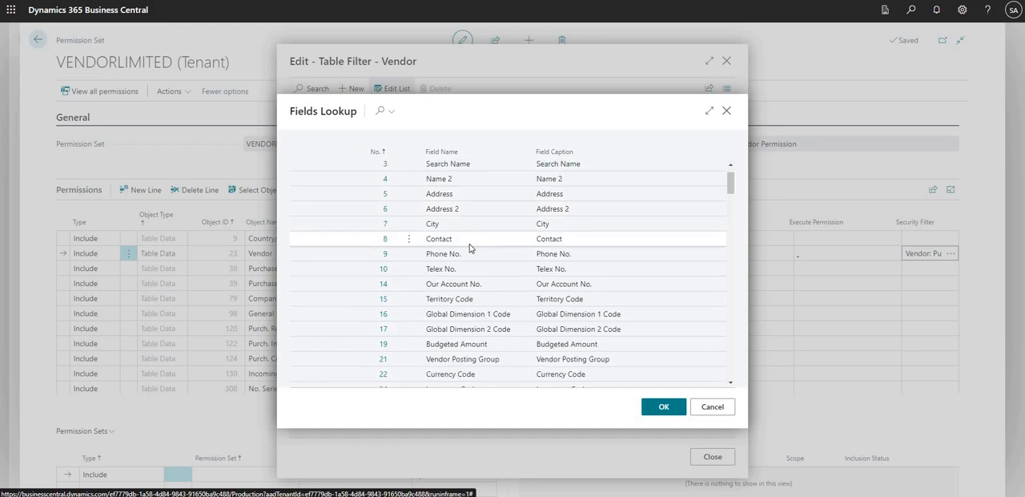
scroll(469, 244, down, 2)
scroll(469, 260, down, 1)
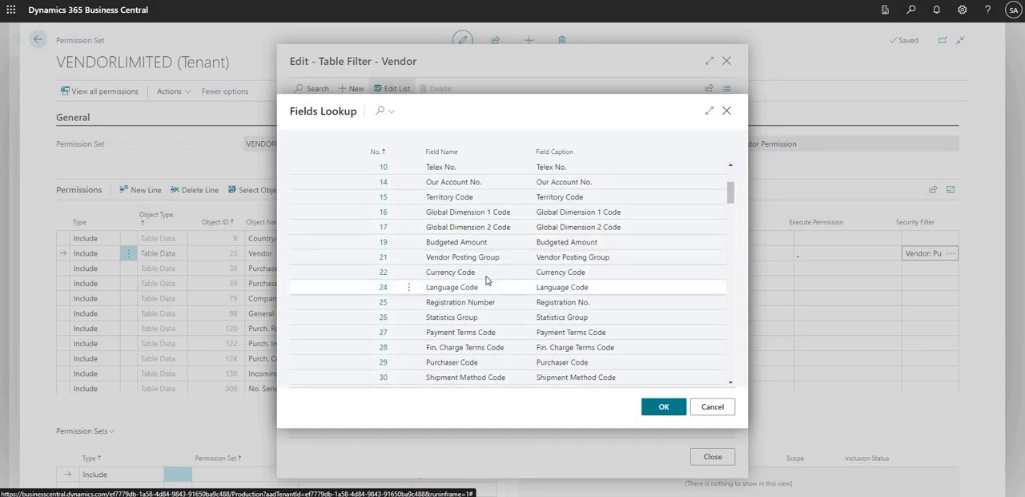
click(704, 412)
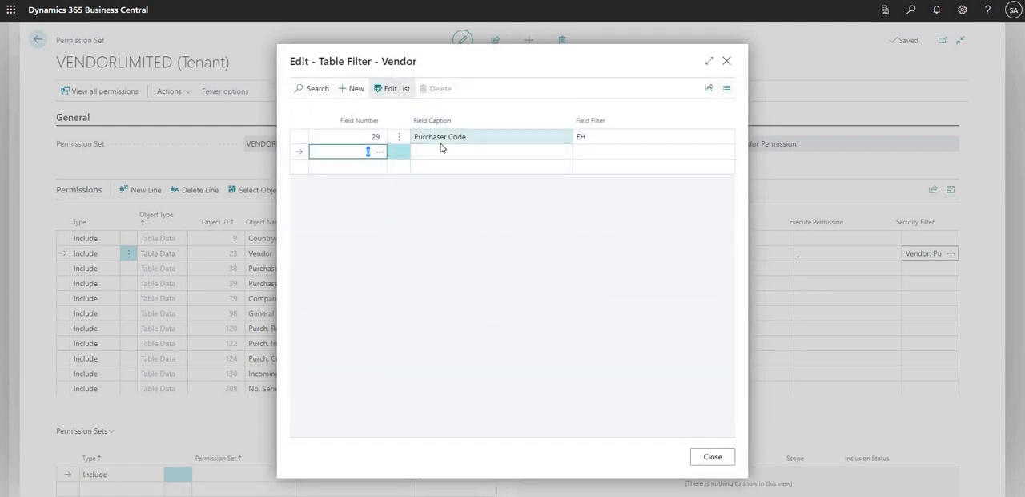
Recheck the Purchaser Code filter, close the table filter without changes and leave the permission set pages
click(371, 141)
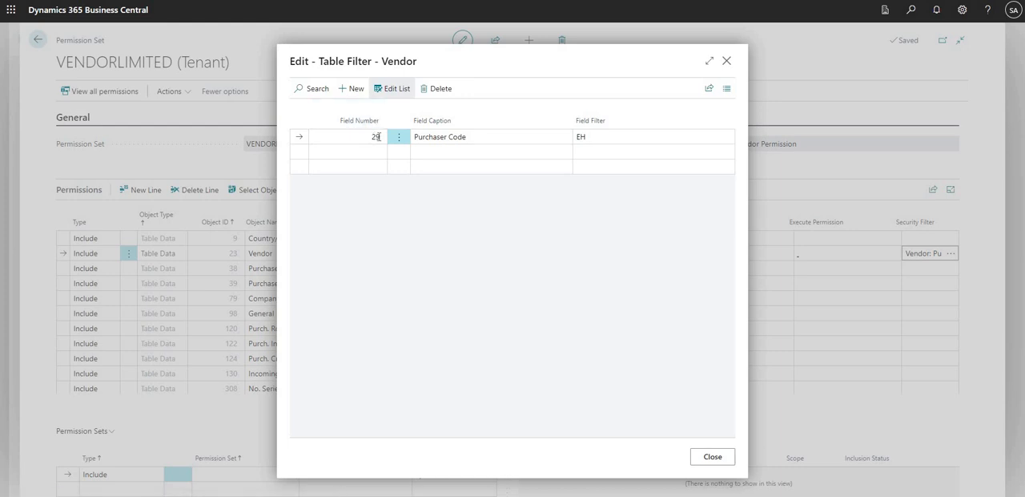
click(595, 136)
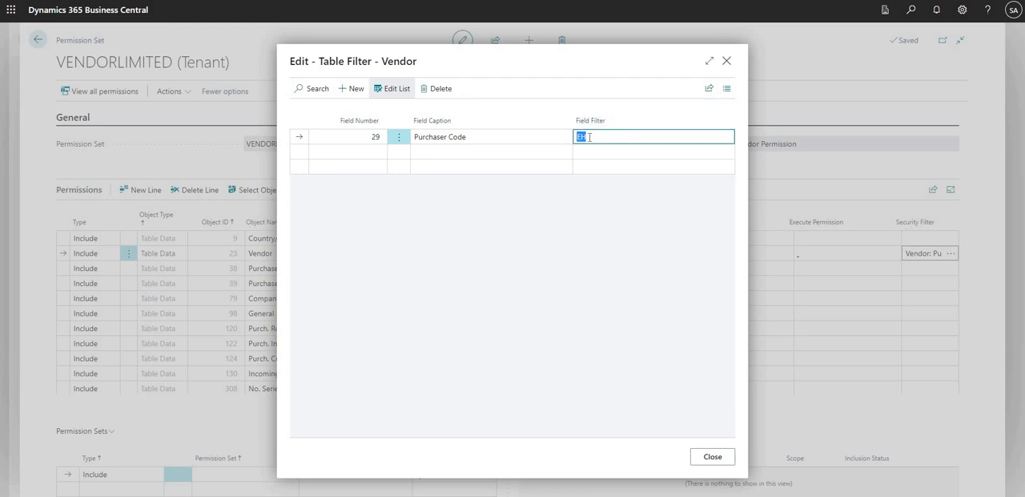
click(696, 458)
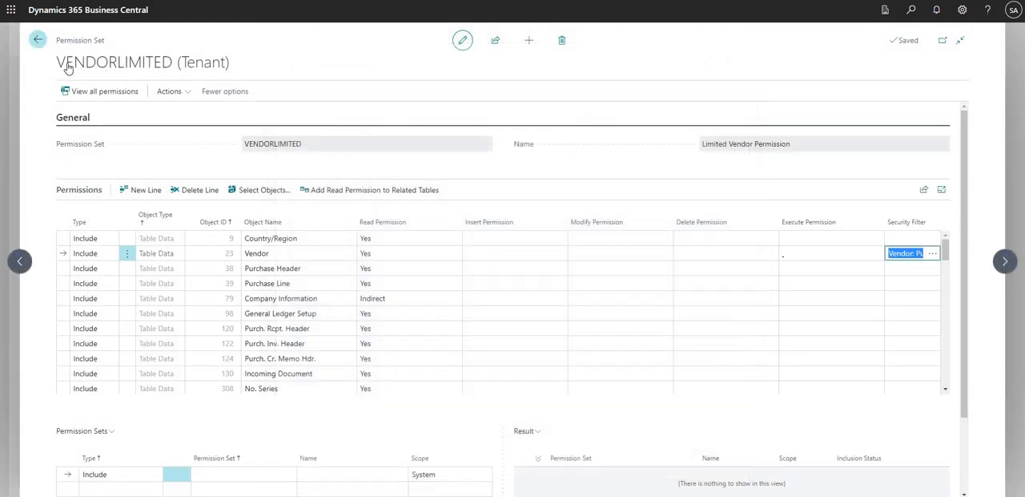
click(38, 39)
click(38, 40)
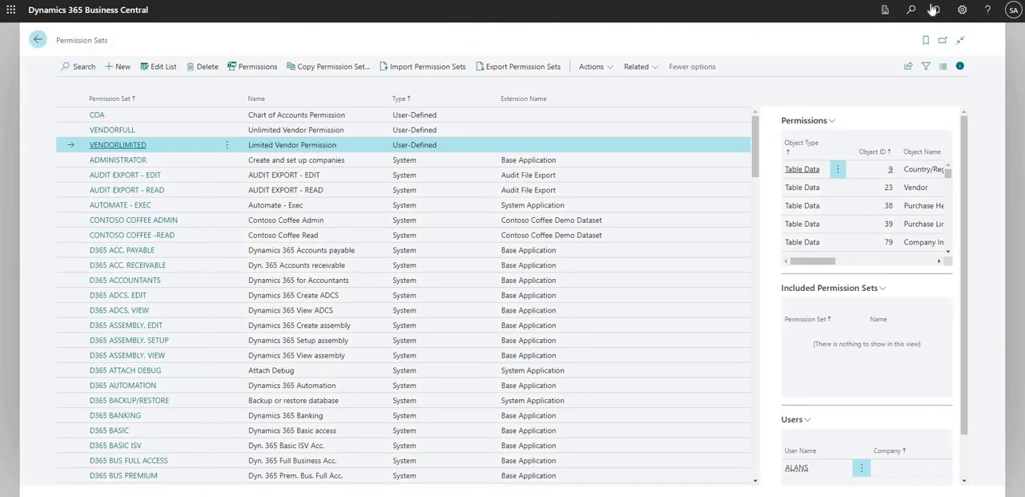
Search for "users", open the Users list and view the ADMIN user card and the one following it
click(905, 22)
text(users)
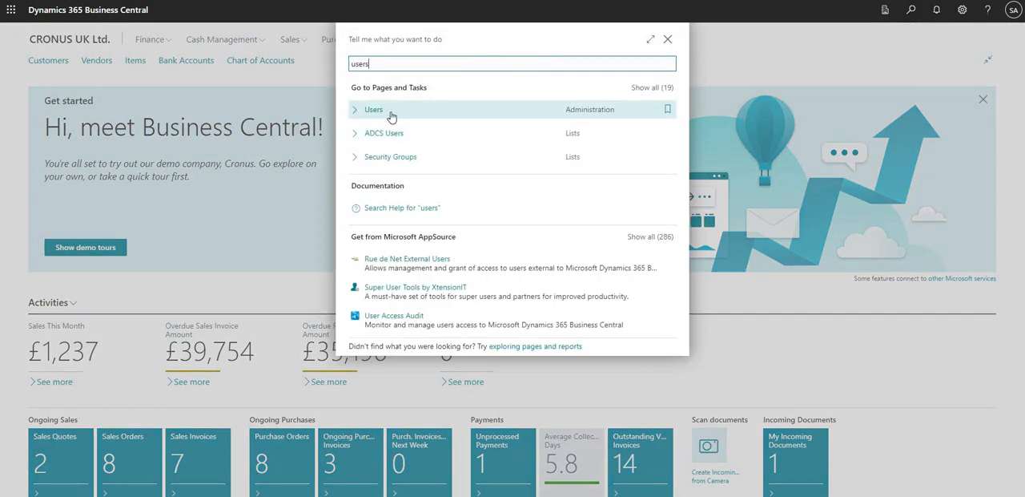
key(Return)
click(75, 142)
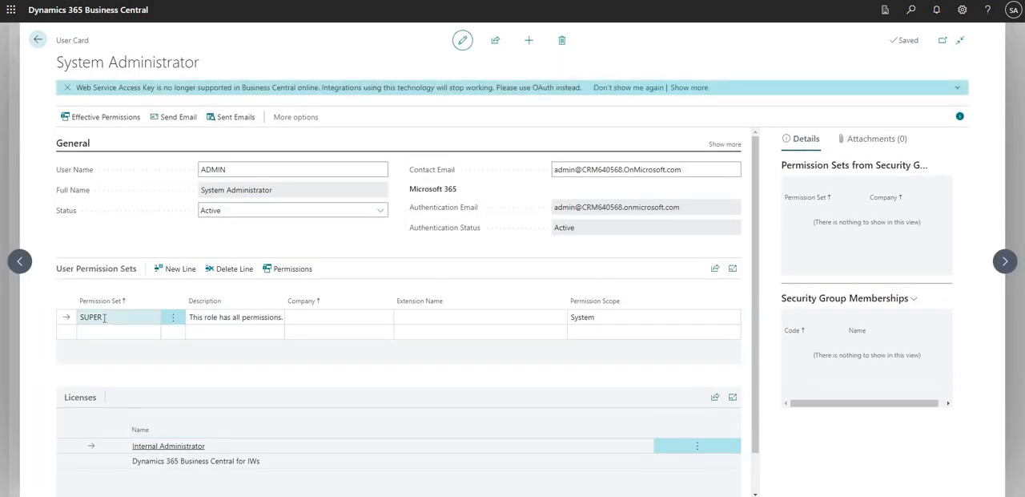
click(1005, 262)
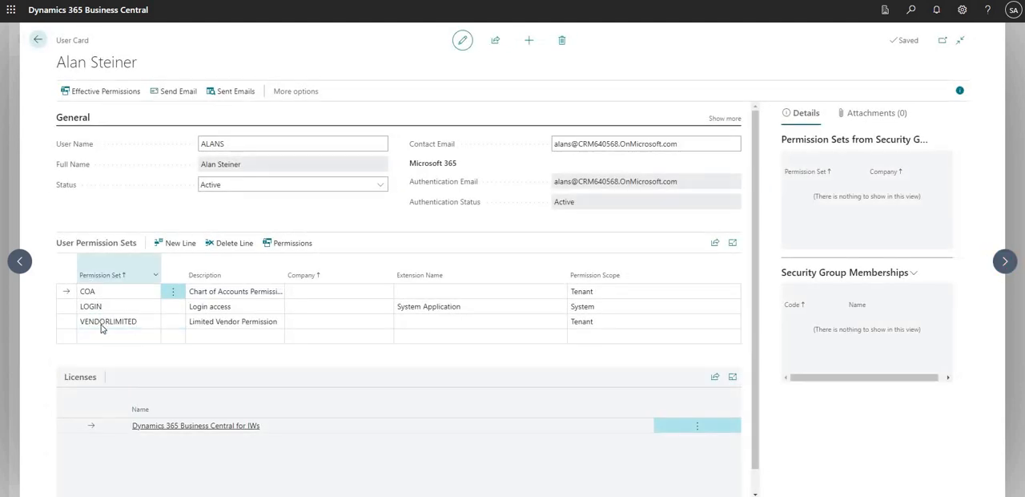
Open the VENDORLIMITED permission set from the limited user's card, review the Vendor line's security filter and return to the card
click(103, 322)
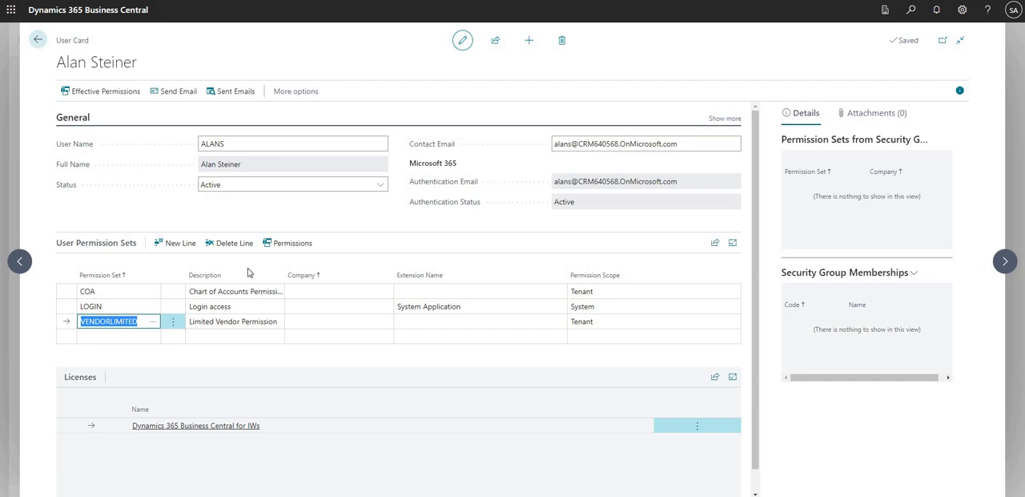
click(310, 250)
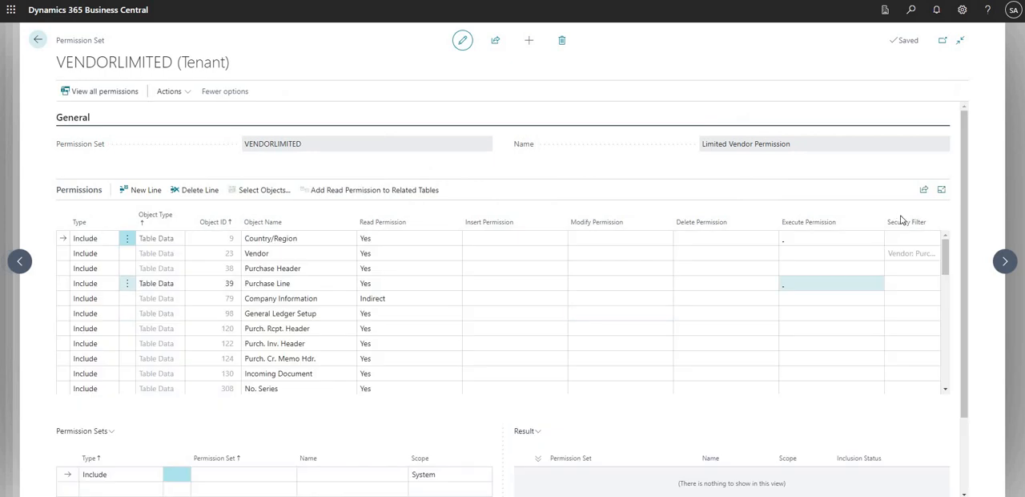
click(904, 255)
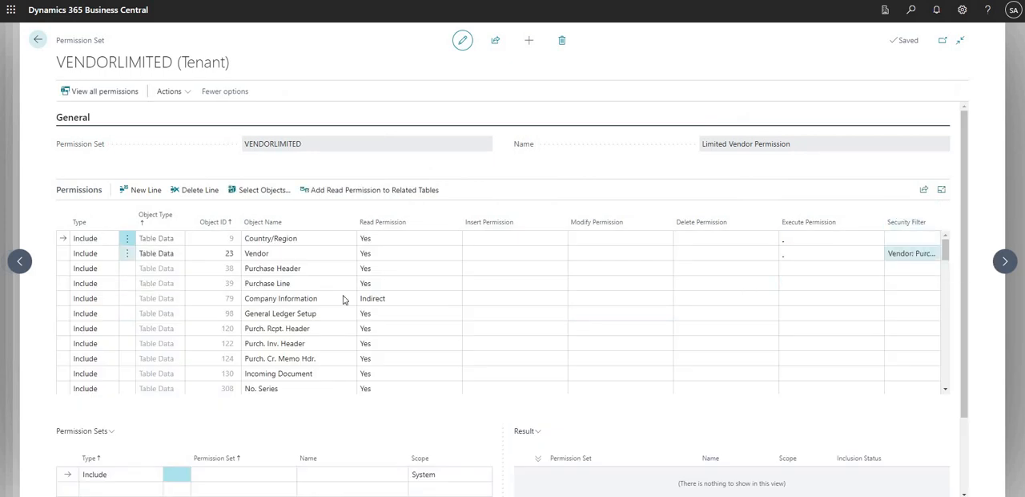
click(224, 269)
click(272, 254)
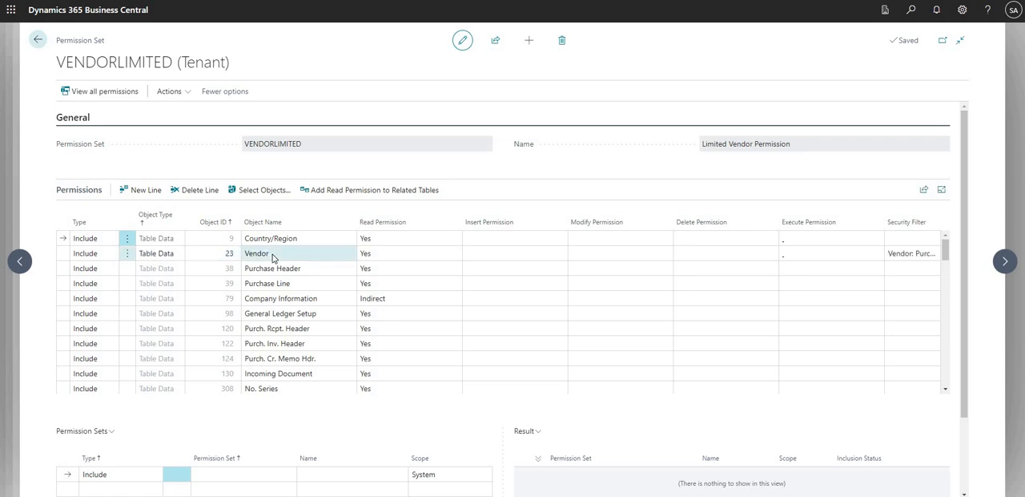
click(38, 40)
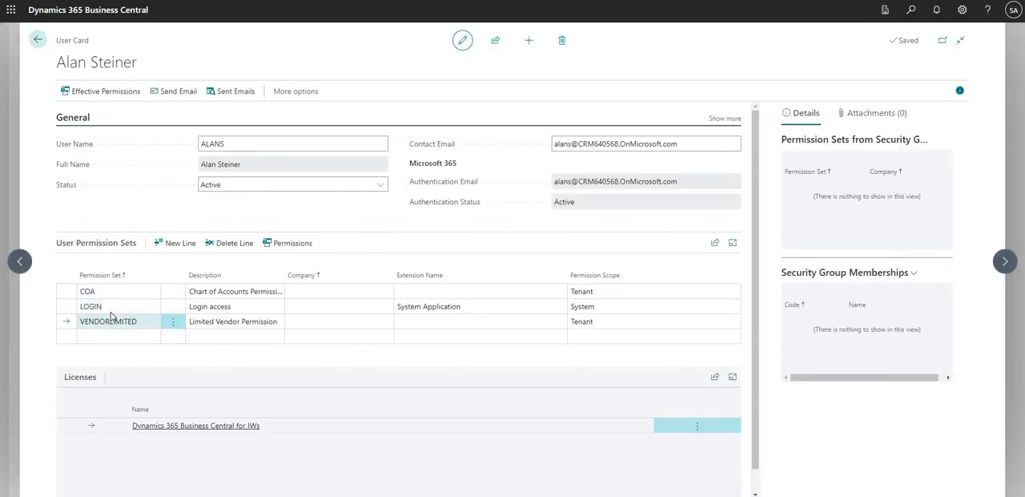
Review the limited user's LOGIN and COA permission set assignments and leave the user pages for the home page
click(109, 308)
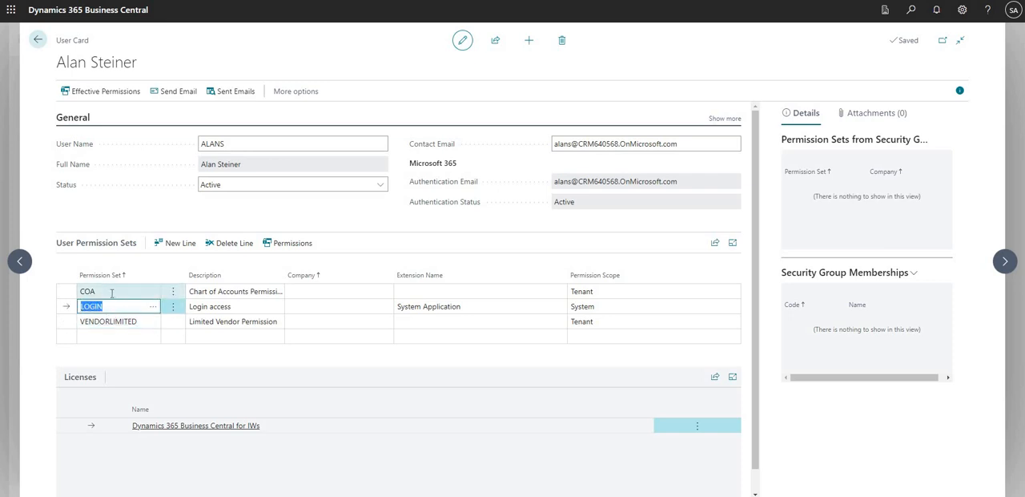
click(113, 293)
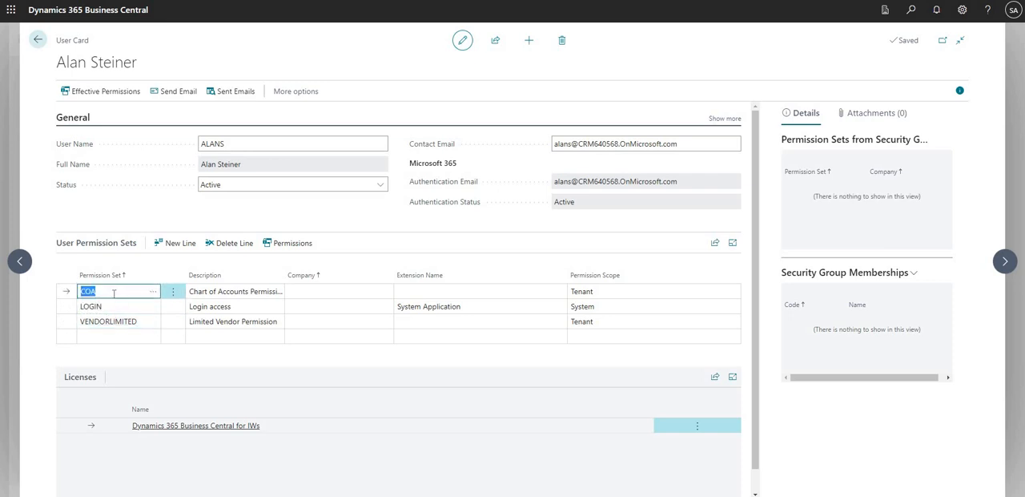
click(38, 39)
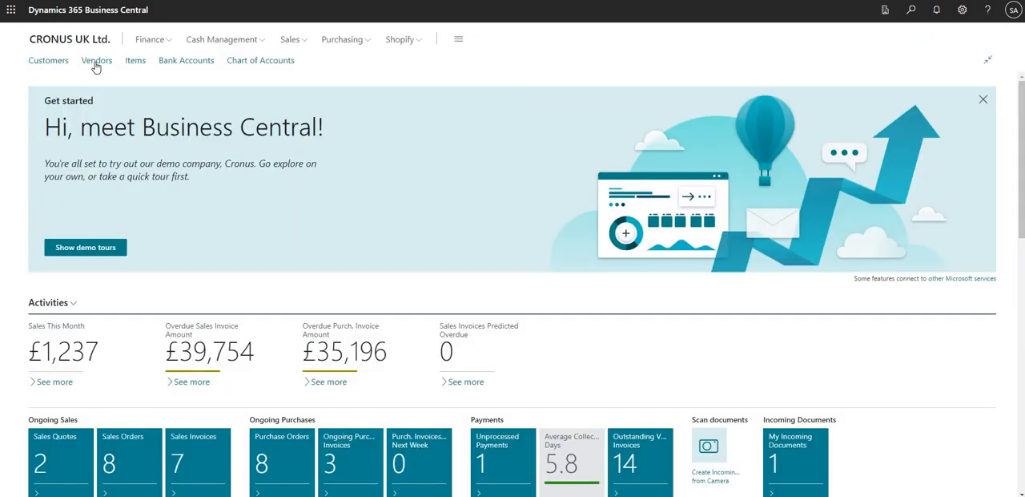
Open the vendor records and compare the Purchaser Code on the cards of vendors 10000, 20000, 30000 and 40000
click(97, 64)
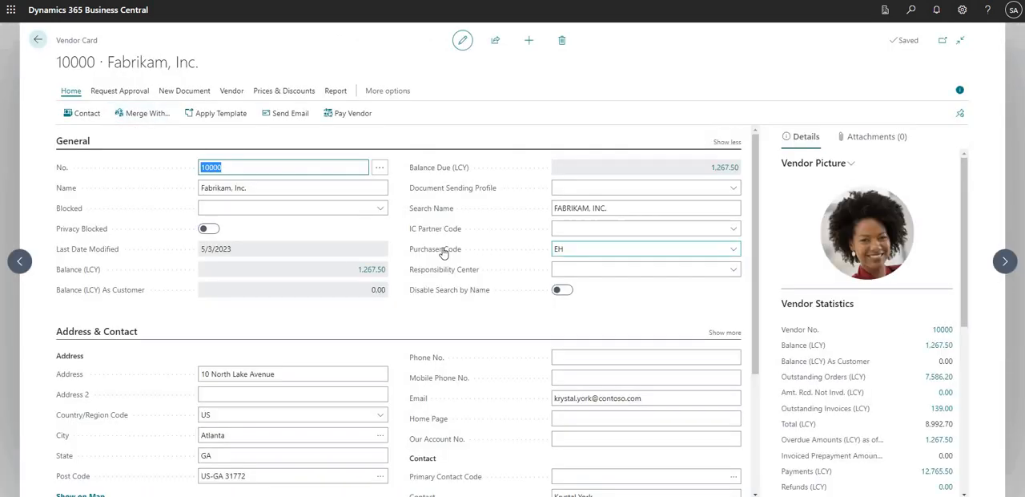
click(567, 249)
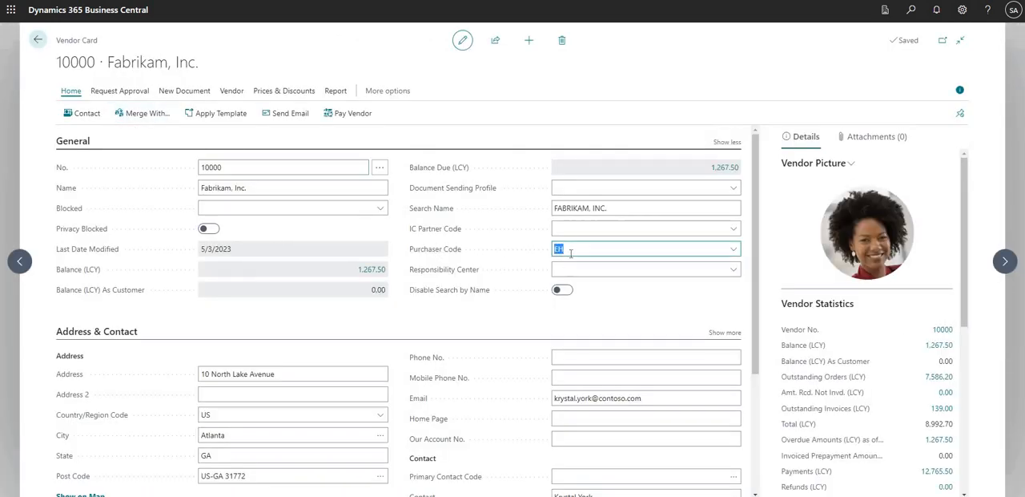
click(567, 249)
click(997, 262)
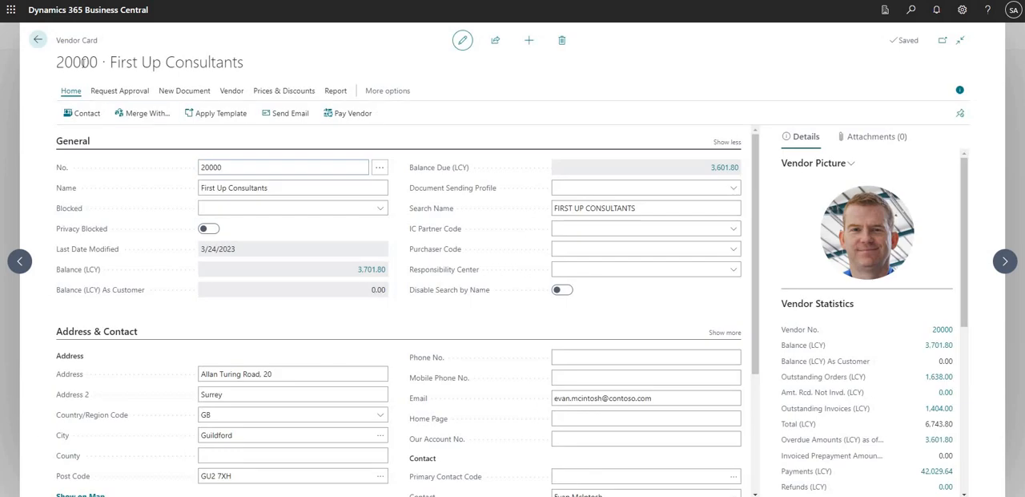
click(1001, 261)
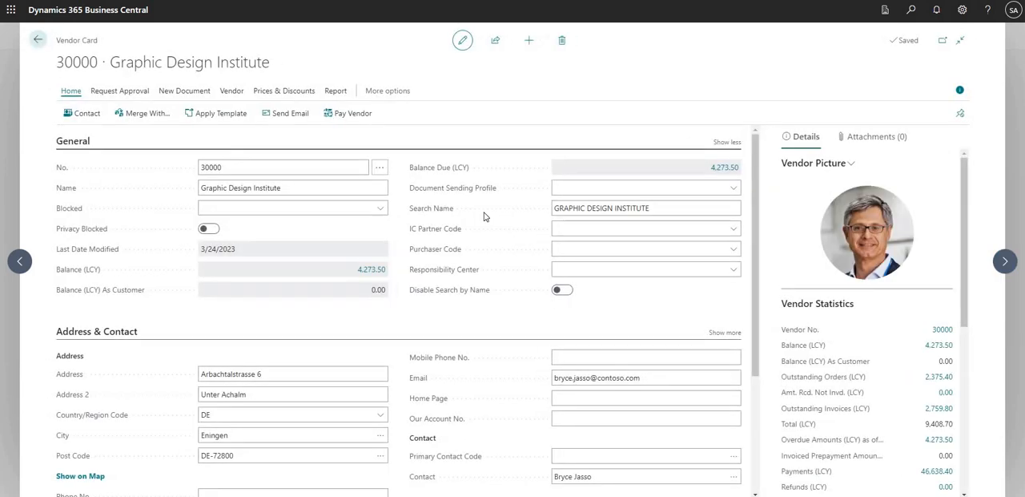
click(565, 253)
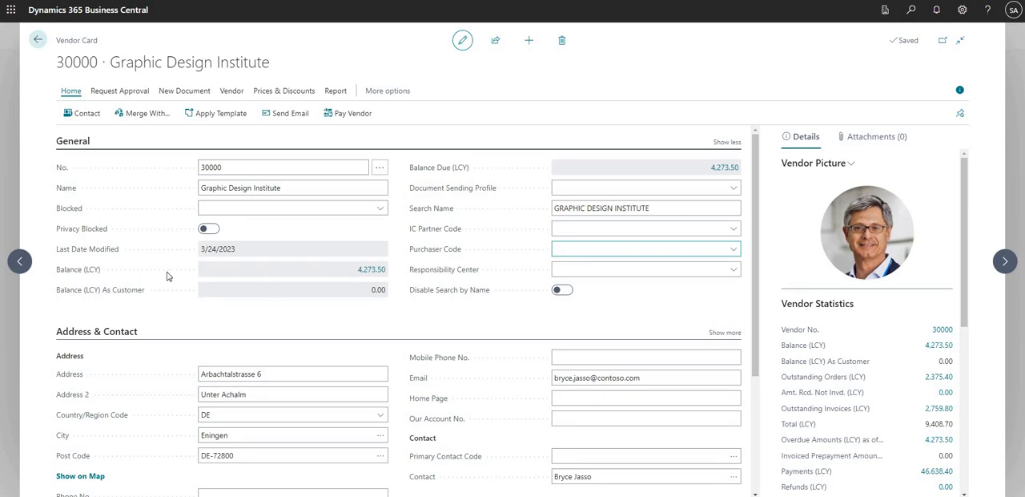
click(1003, 263)
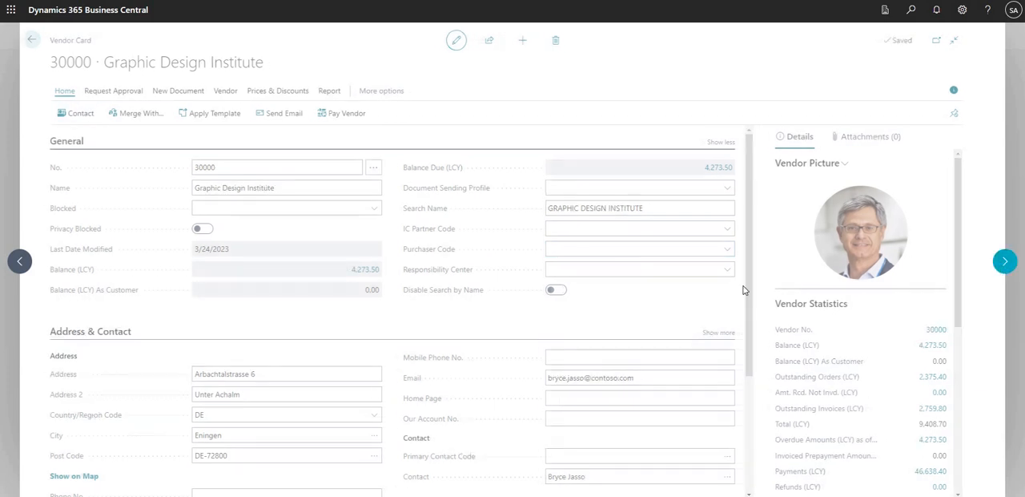
click(565, 253)
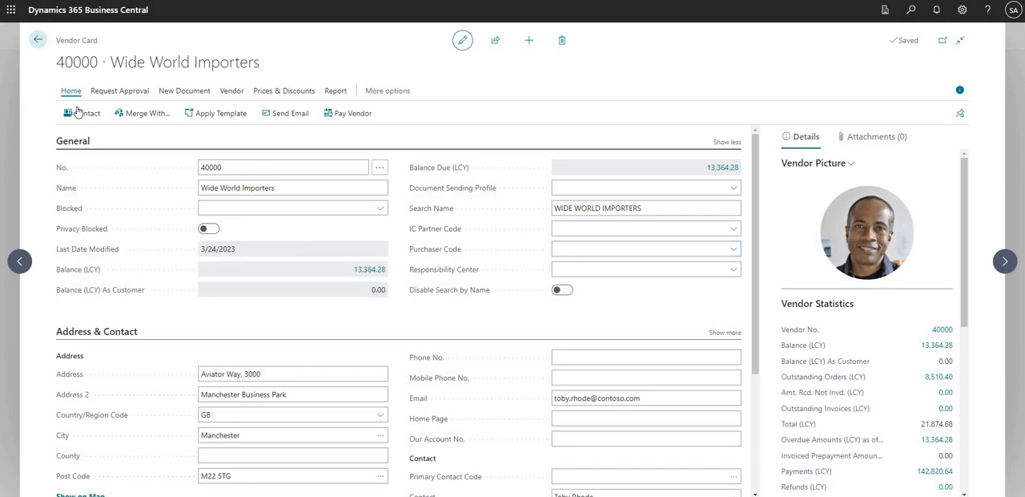
Go back to vendor 20000, First Up Consultants, and set its Purchaser Code to HR
click(21, 264)
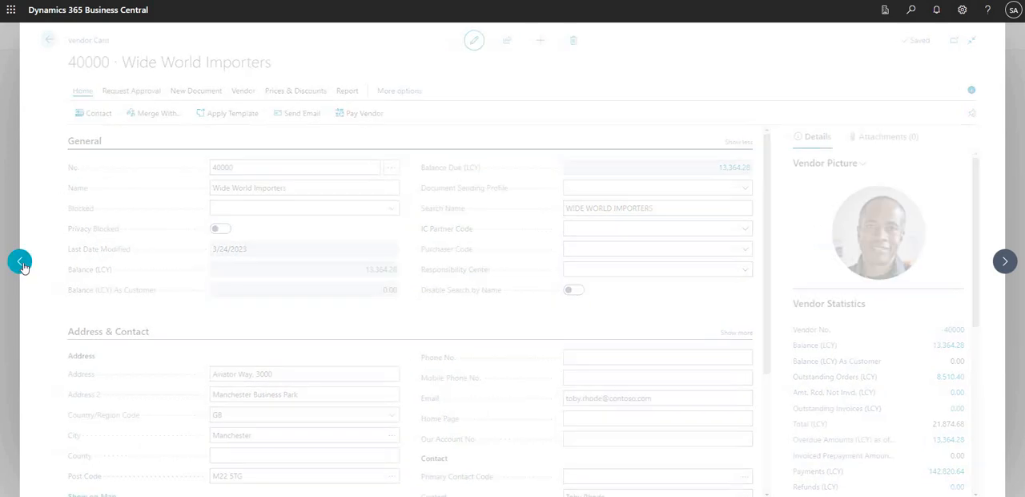
click(21, 265)
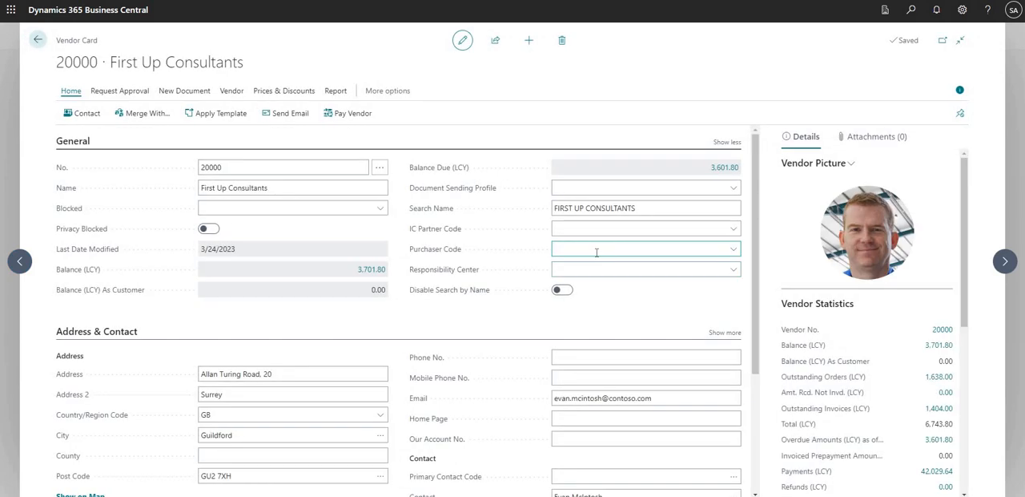
click(593, 247)
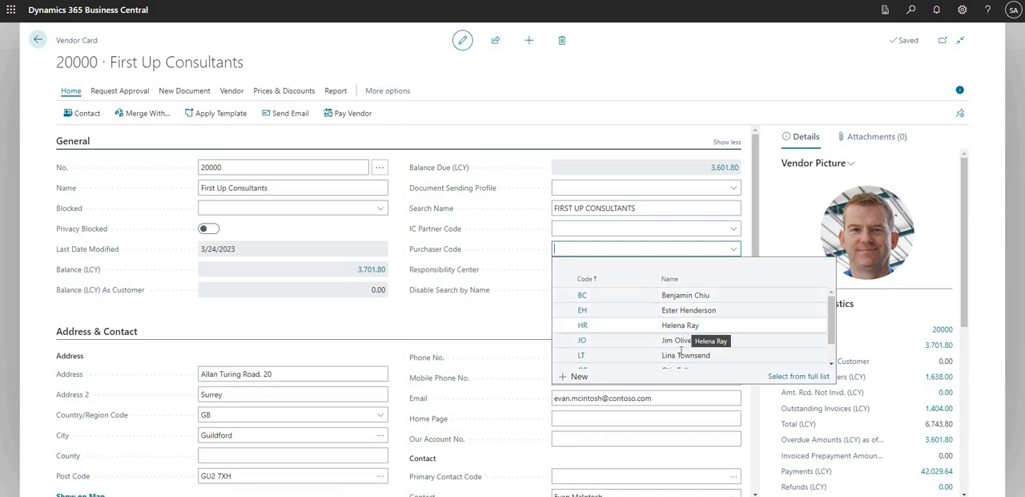
click(680, 325)
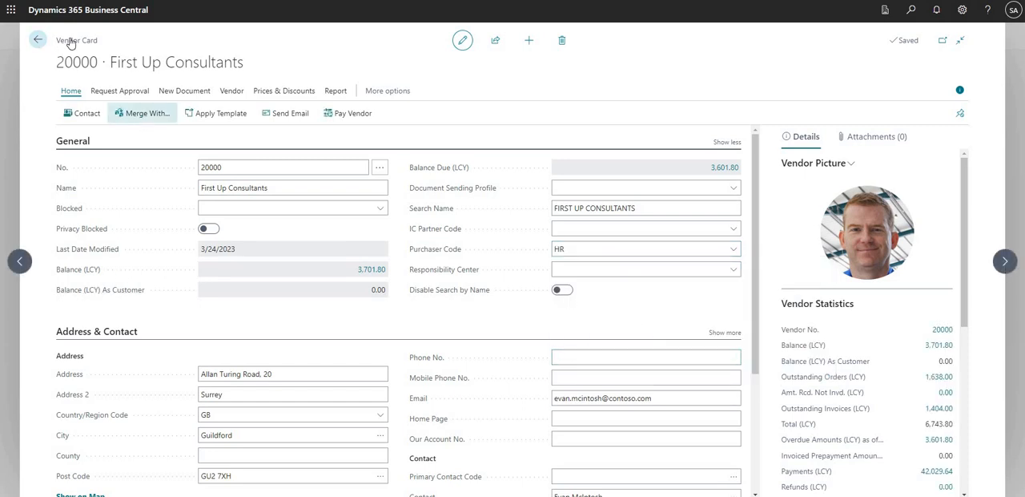
double_click(105, 65)
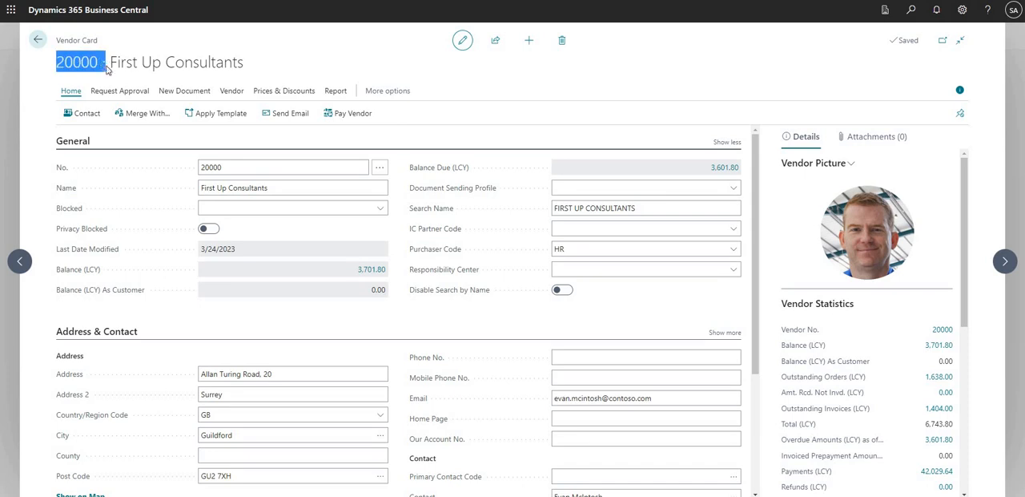
click(463, 233)
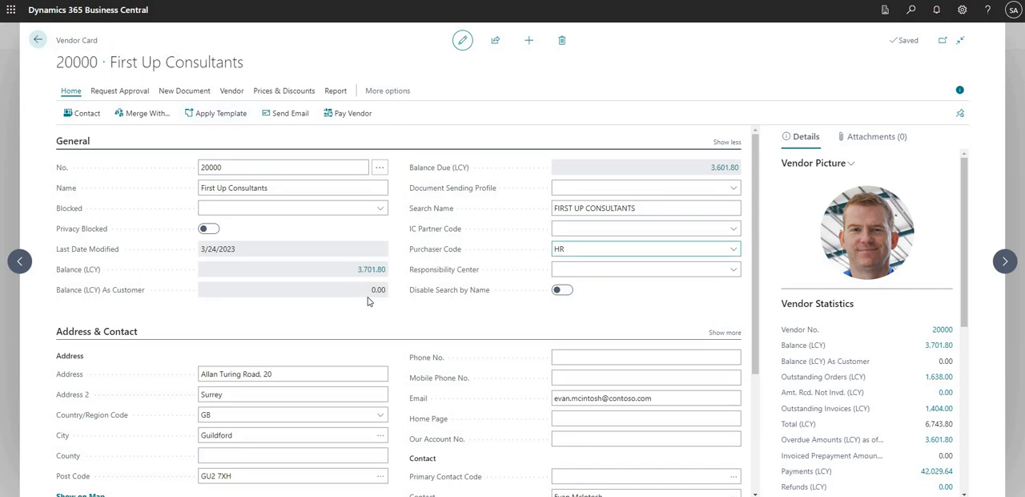
Recheck the Purchaser Code on the card of vendor 10000, Fabrikam, Inc., and return to the Vendors list
click(32, 263)
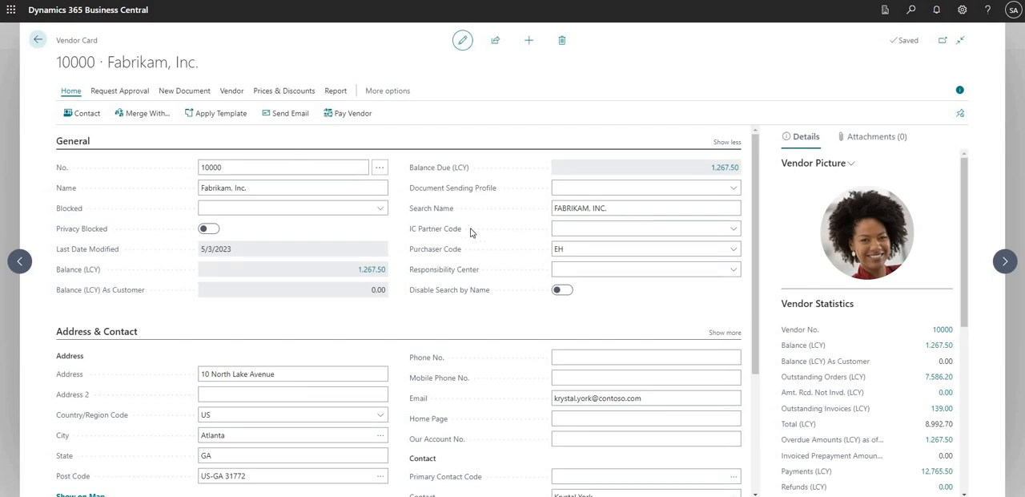
click(562, 249)
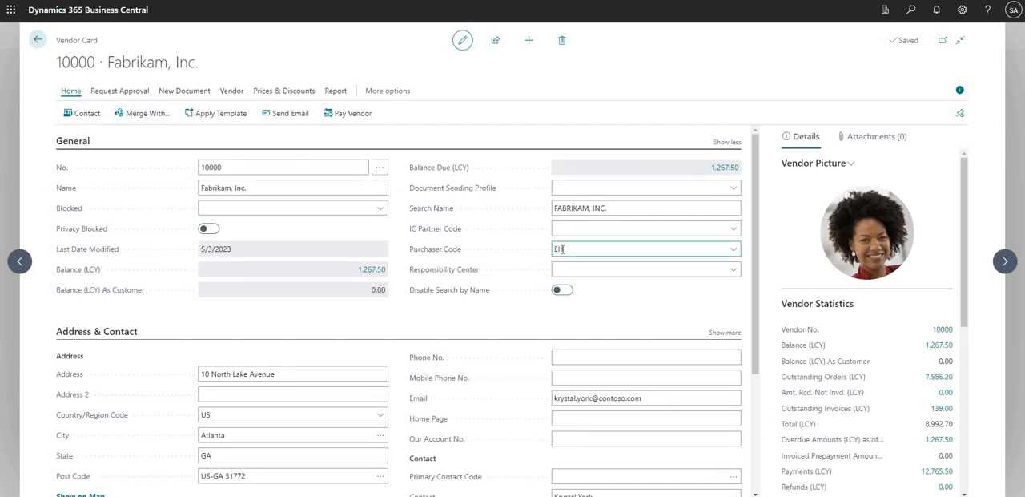
click(559, 327)
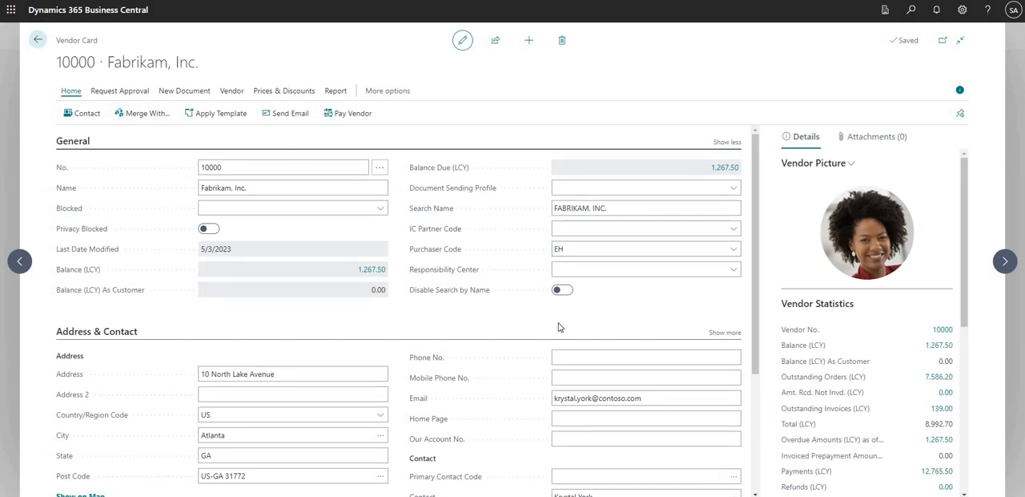
click(37, 39)
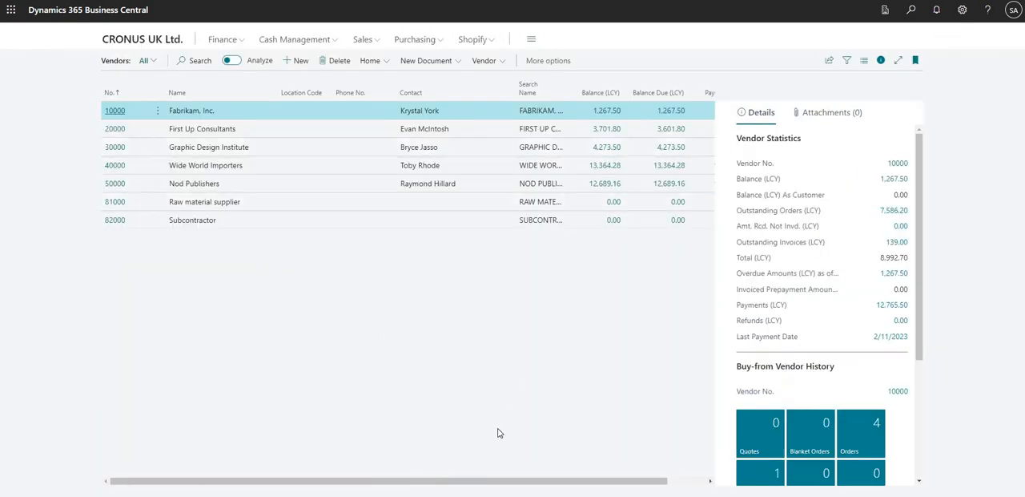
Switch to the limited user's Business Central window and check which account is signed in
mouse_move(491, 490)
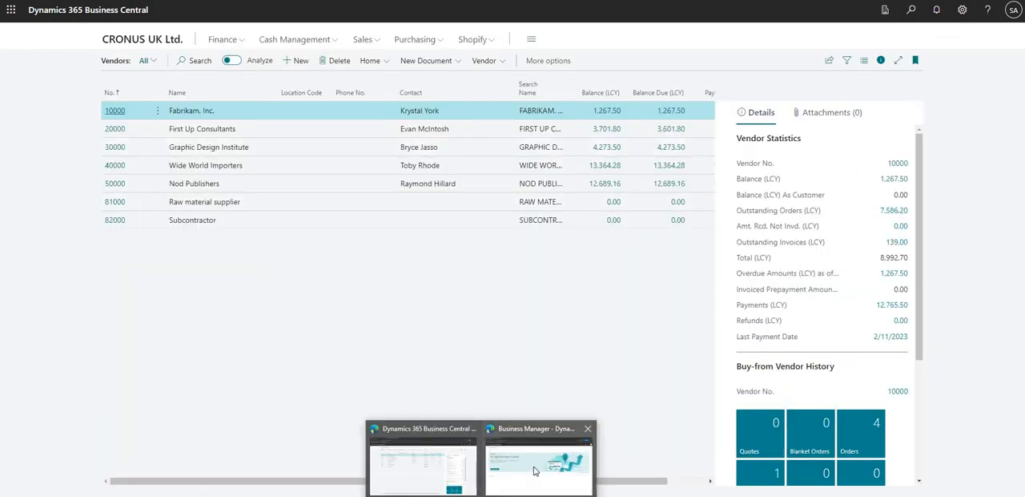
click(537, 467)
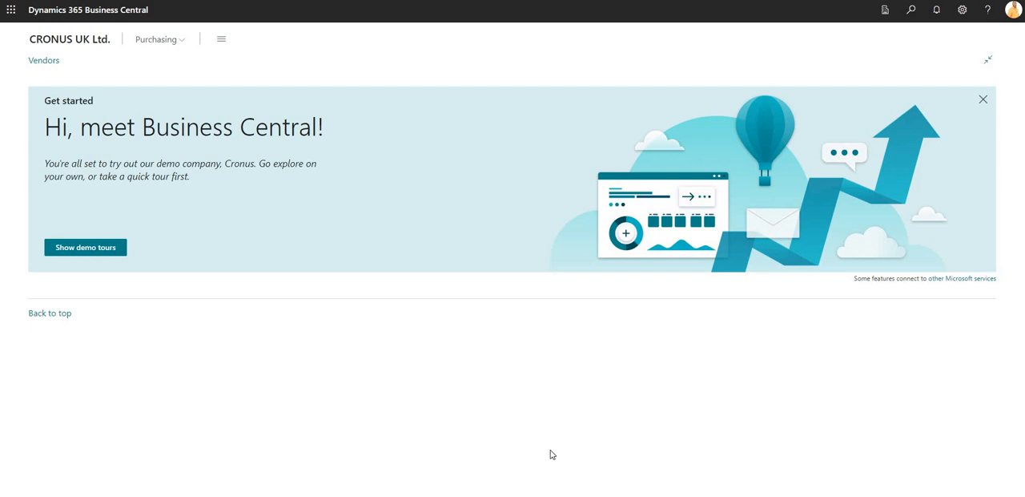
click(1013, 12)
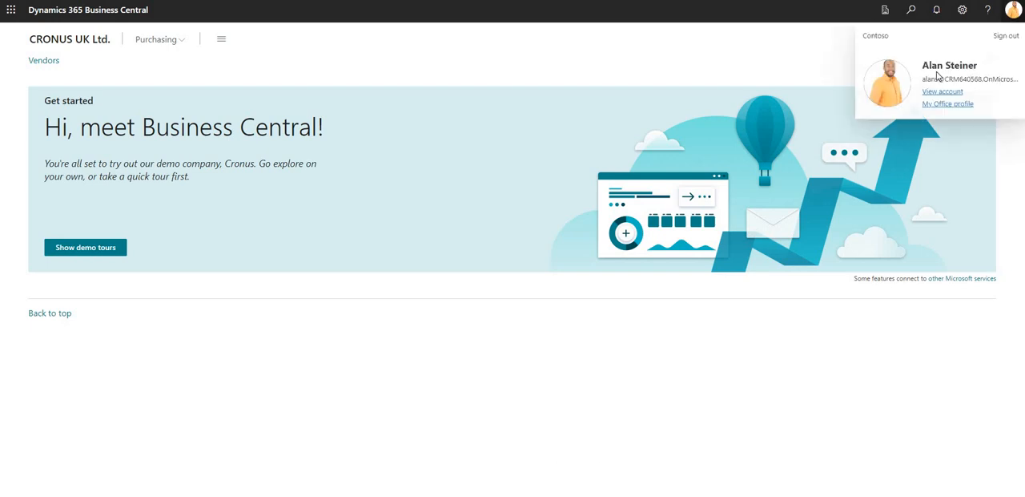
click(1013, 11)
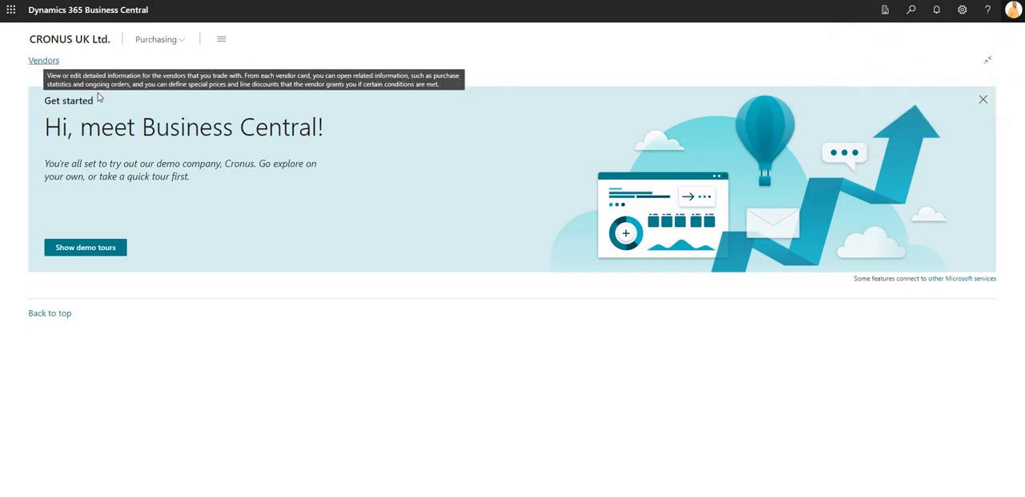
Inspect the limited user's Vendors list and the Fabrikam, Inc. vendor card, then return to the home page
click(40, 62)
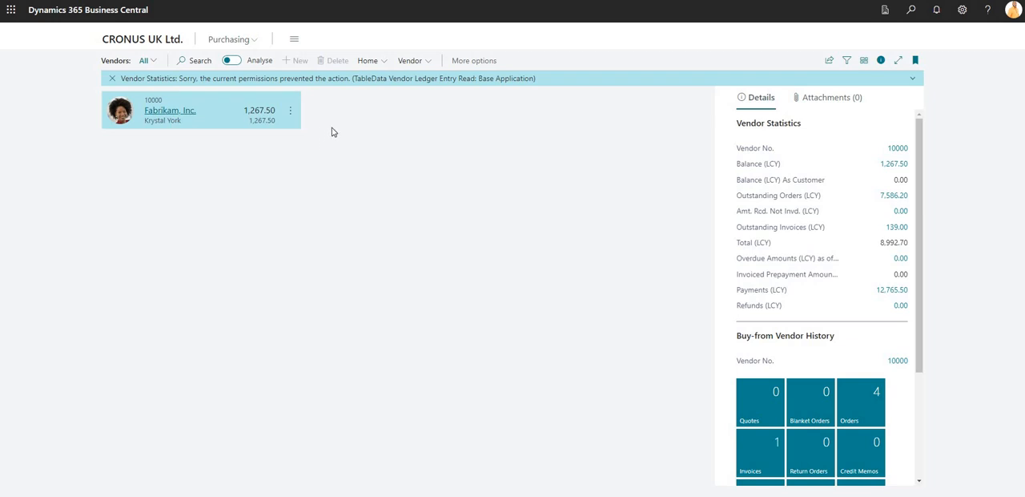
click(181, 113)
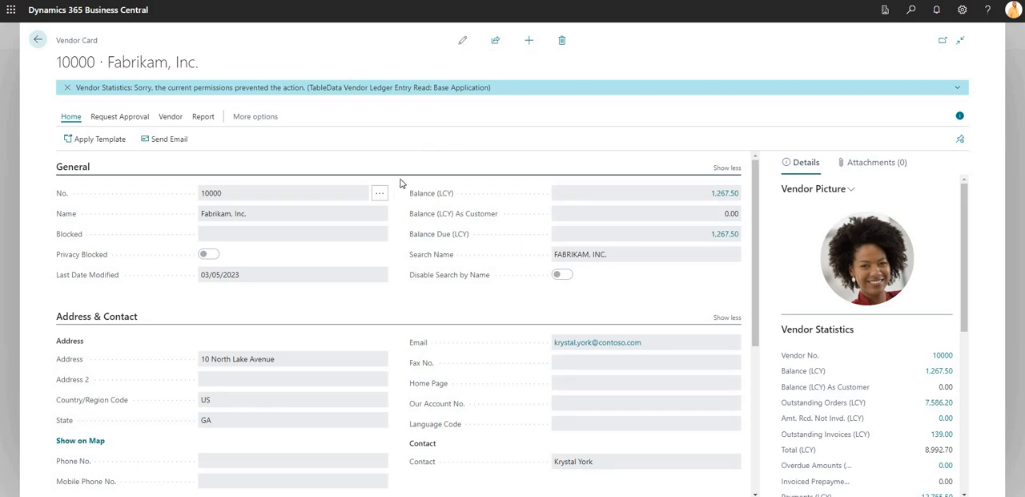
click(38, 40)
click(135, 39)
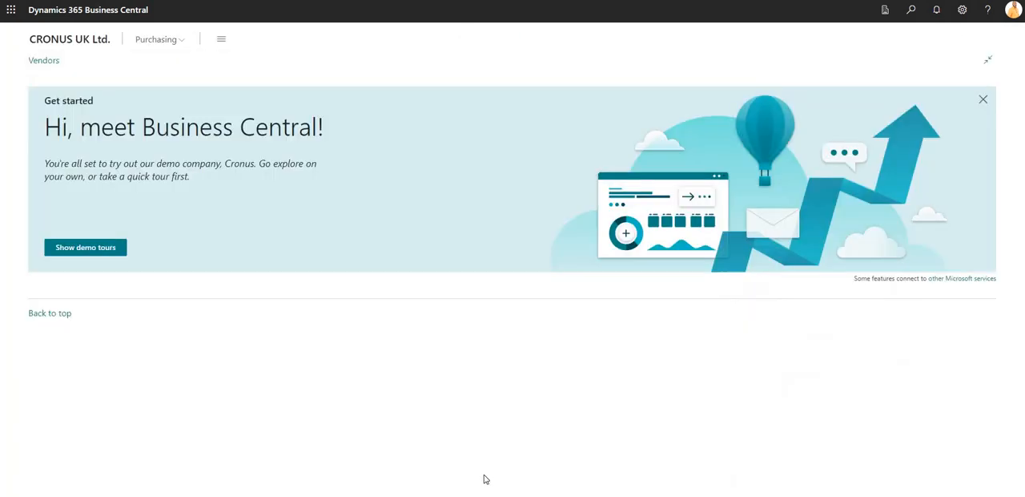
Switch to the administrator's Business Central window, check the signed-in account and open vendor 10000's card
mouse_move(483, 495)
click(454, 474)
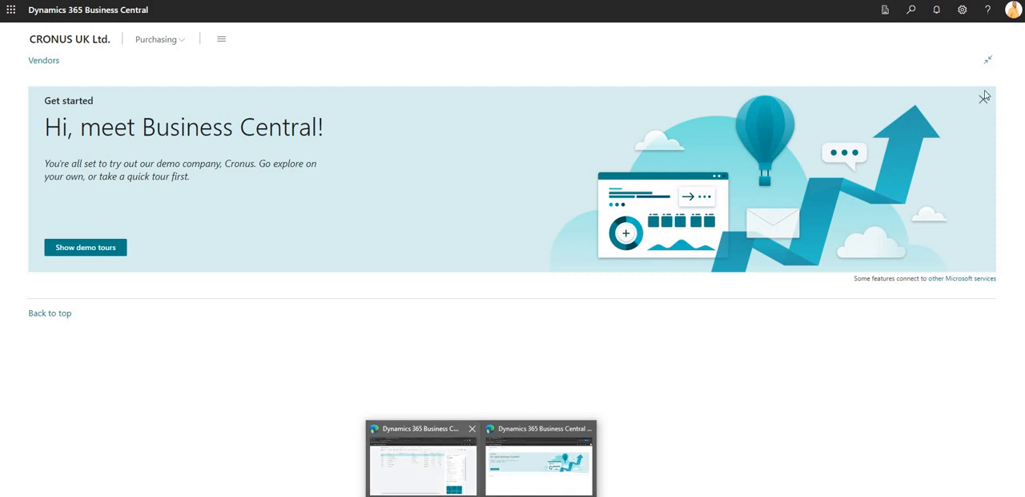
click(1013, 9)
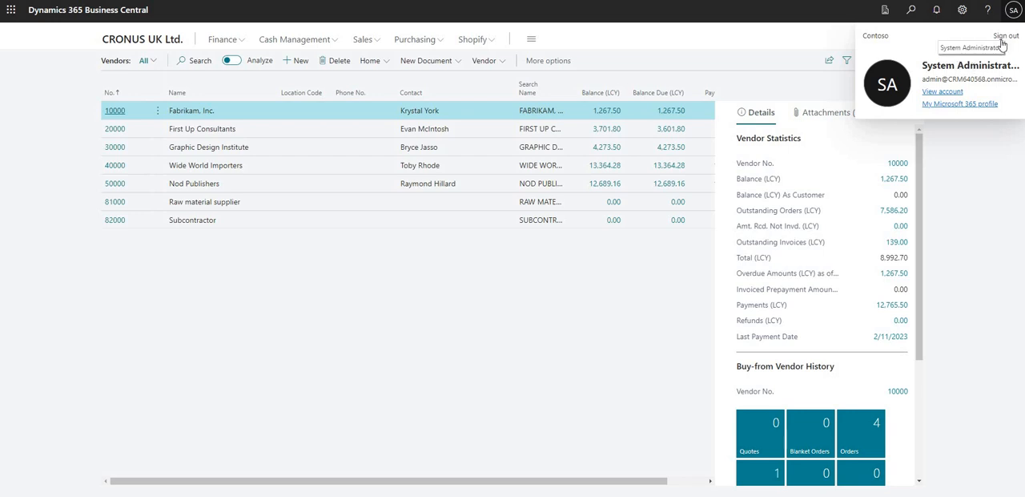
click(368, 96)
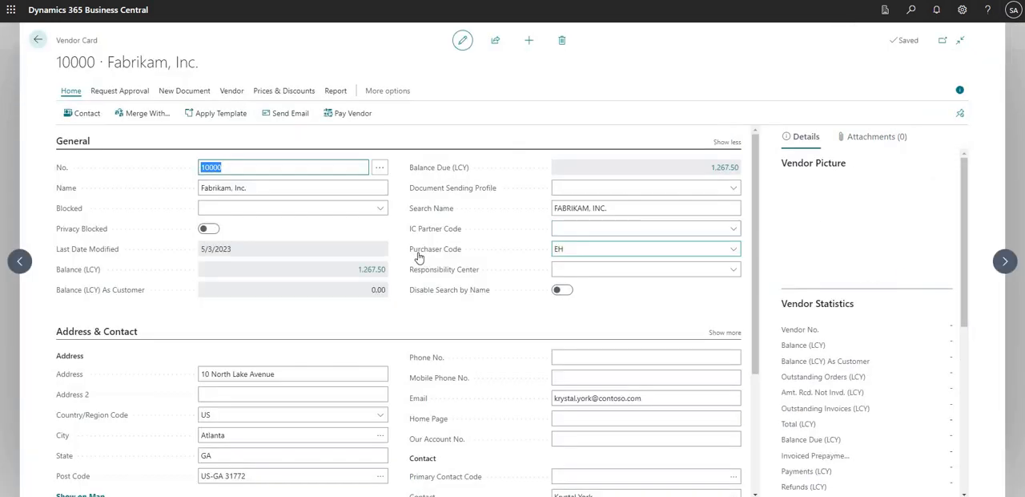
Clear the Purchaser Code on the card of vendor 10000, Fabrikam, Inc., and return to the home page
click(563, 248)
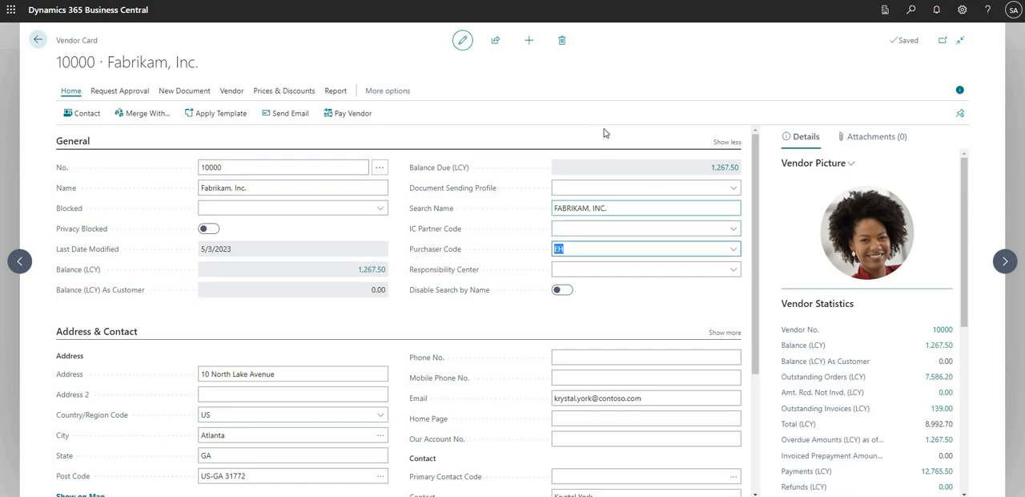
key(BackSpace)
click(584, 227)
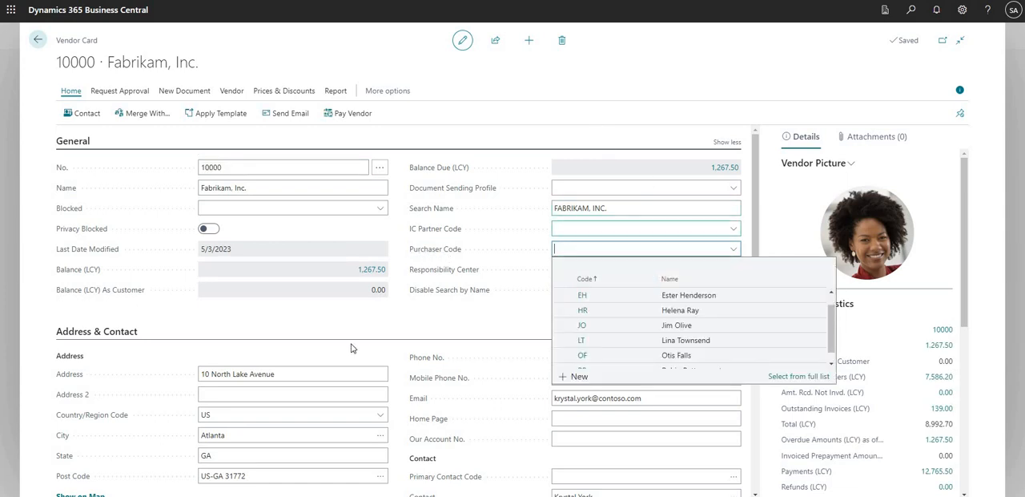
click(38, 39)
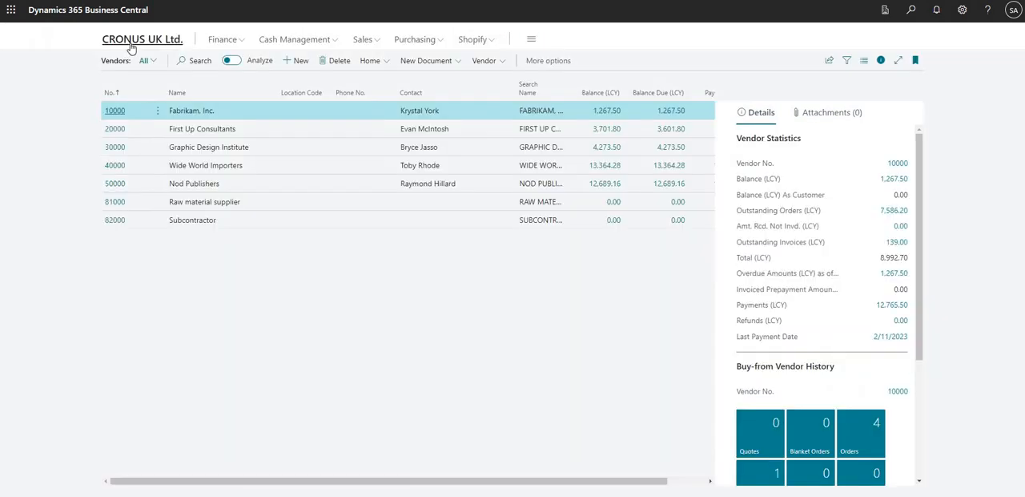
click(133, 44)
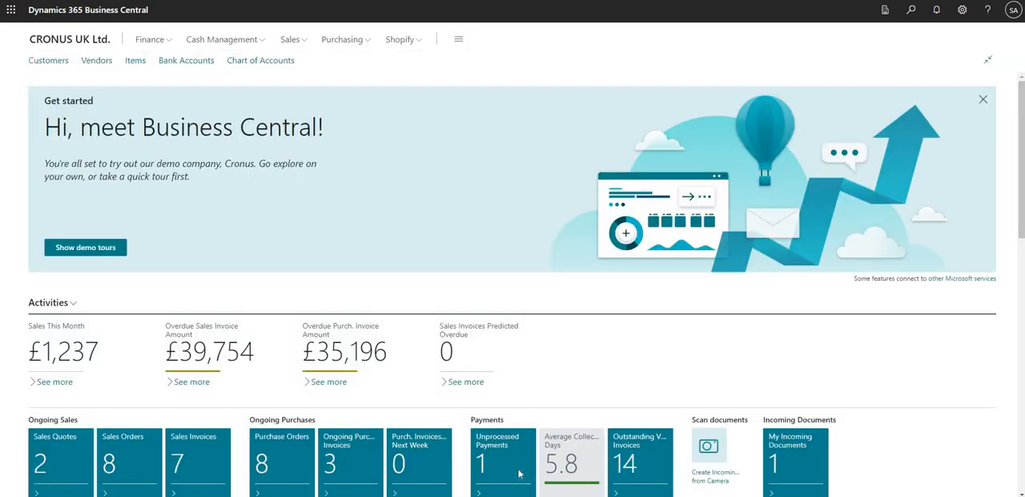
Switch to the limited user's Business Central window, check the signed-in account and inspect the Vendors list
click(535, 460)
click(1013, 11)
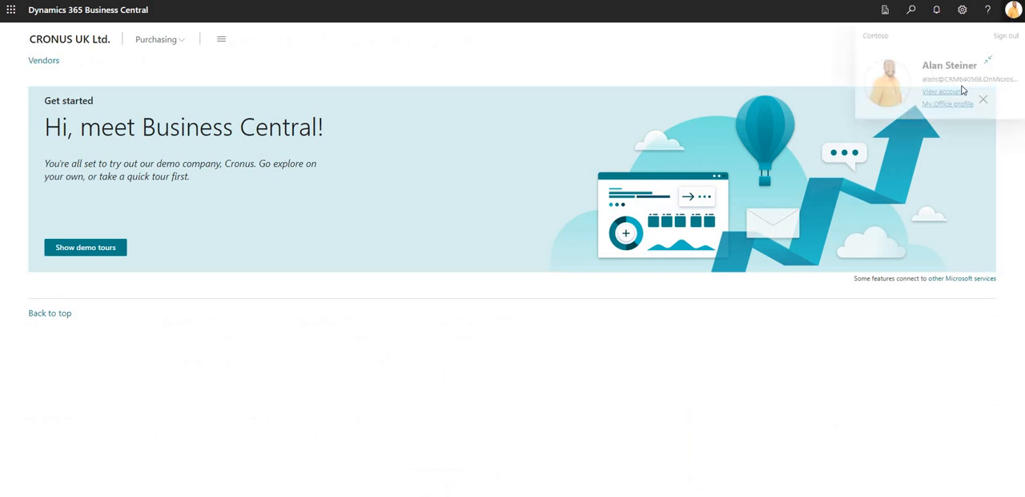
click(815, 27)
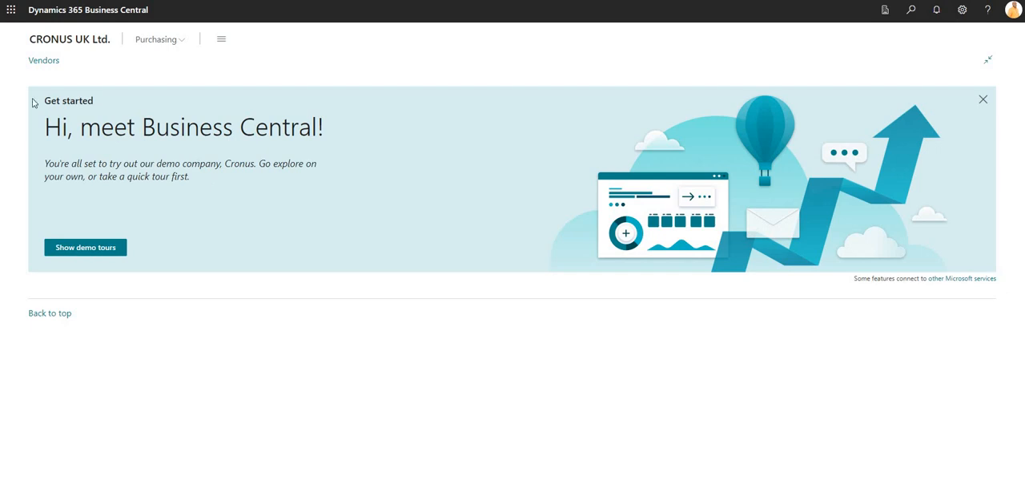
click(46, 61)
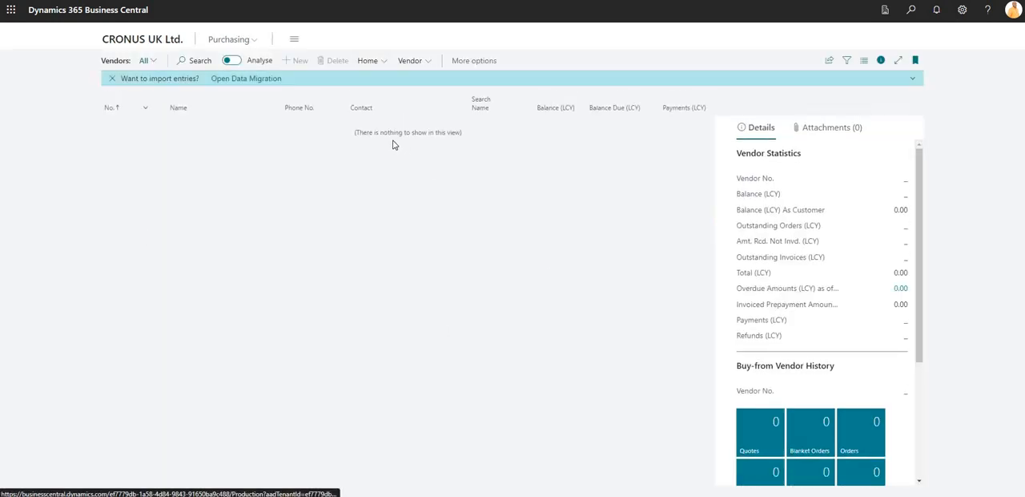
drag(359, 133, 463, 134)
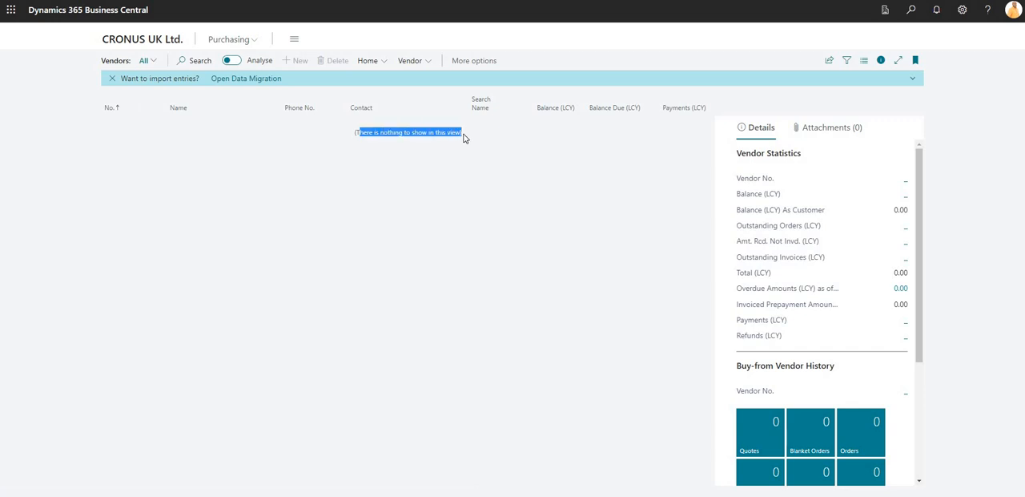
click(477, 281)
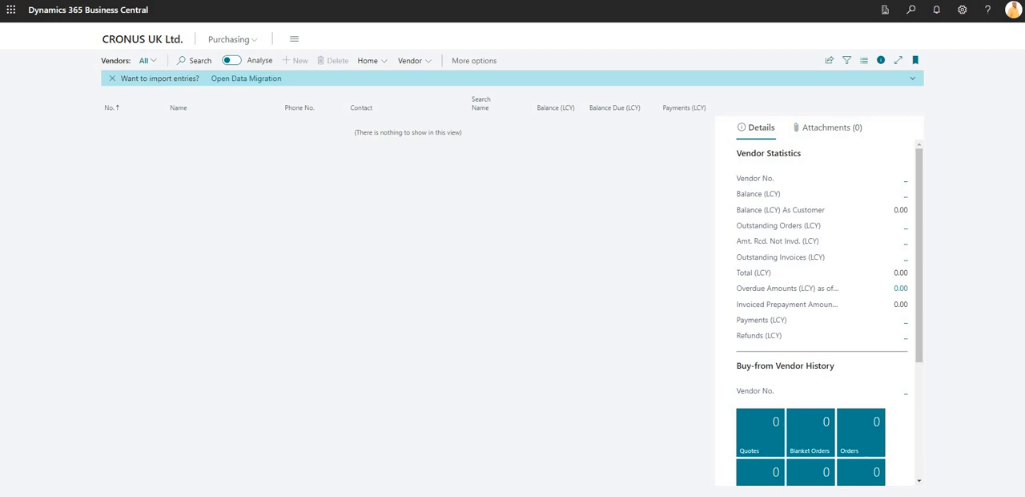
In the administrator's Business Central window, set the Purchaser Code of vendor 10000, Fabrikam, Inc., to EH and return to the home page
mouse_move(483, 490)
click(456, 468)
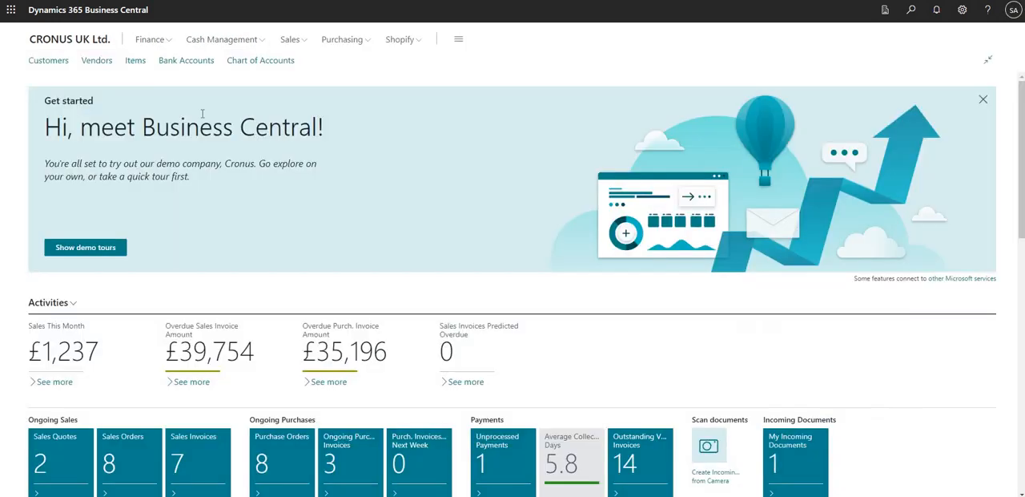
click(101, 64)
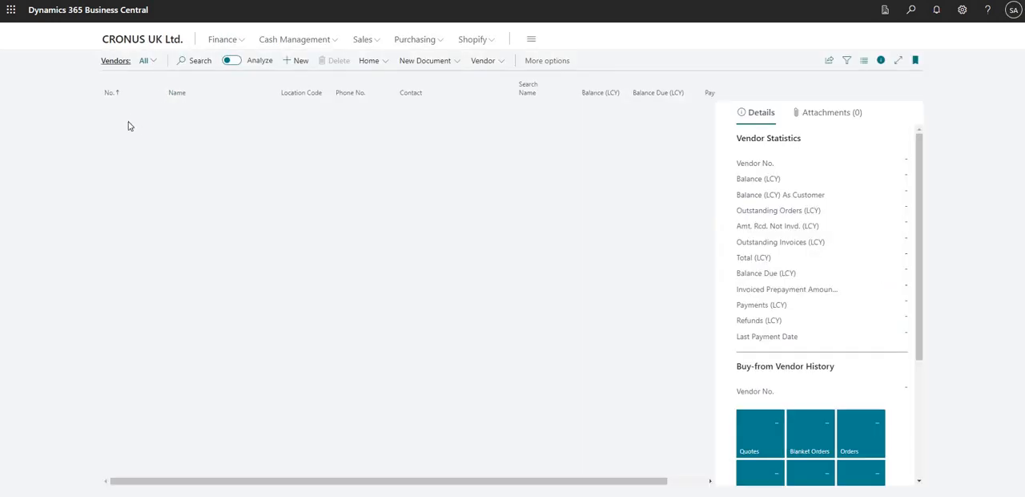
key(Return)
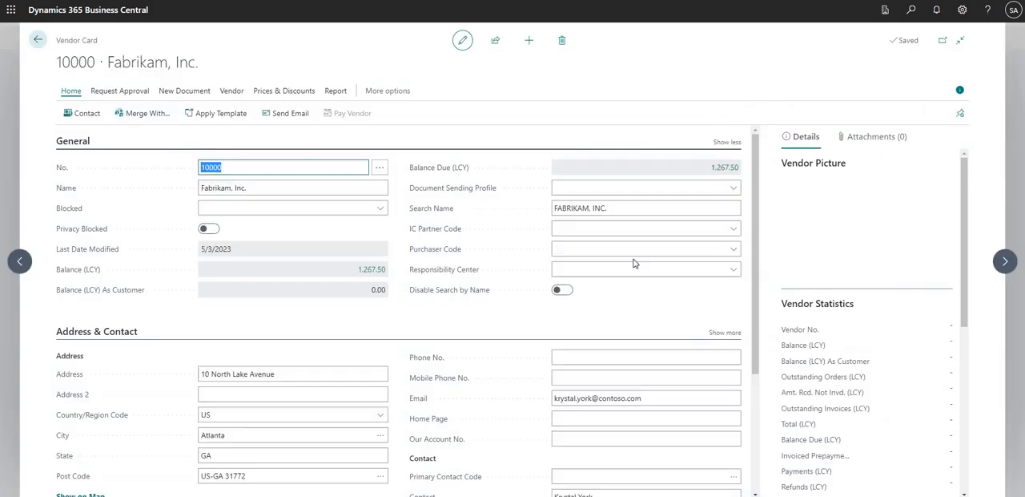
click(597, 249)
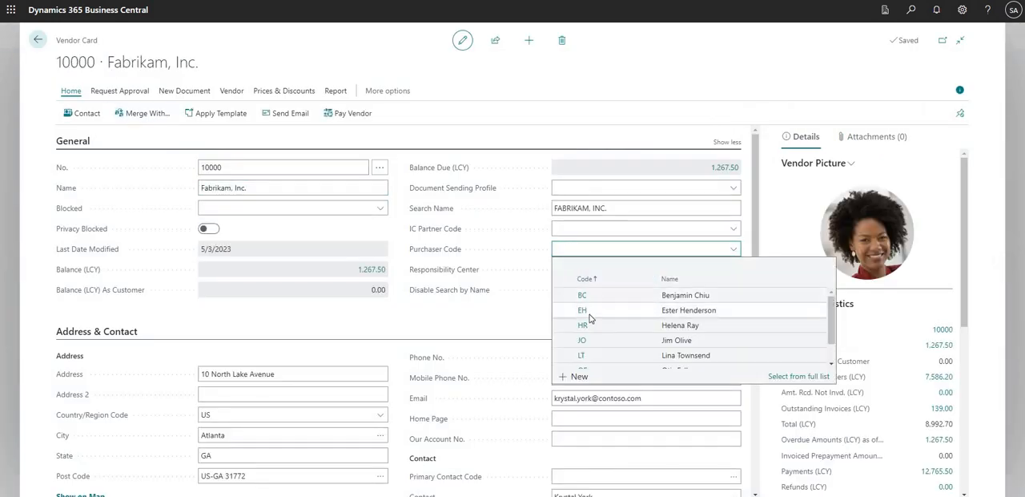
click(593, 312)
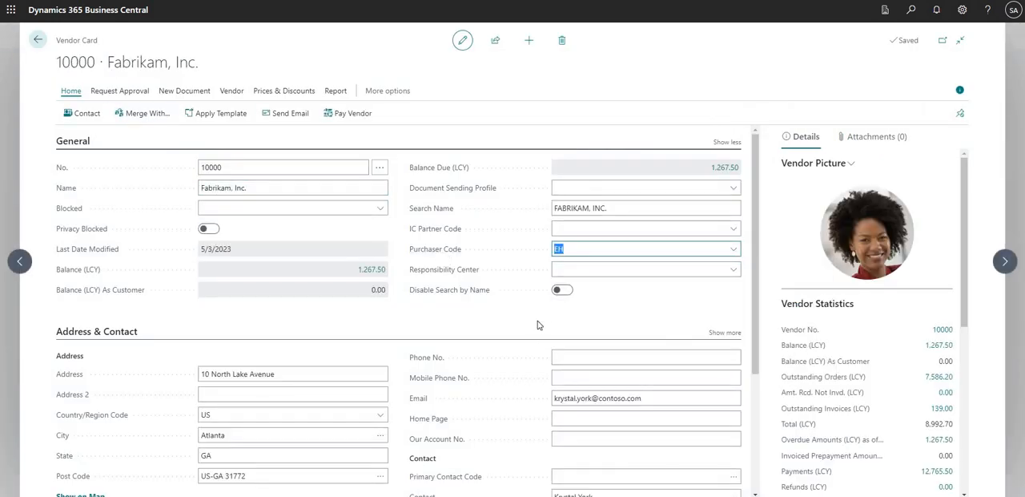
click(38, 40)
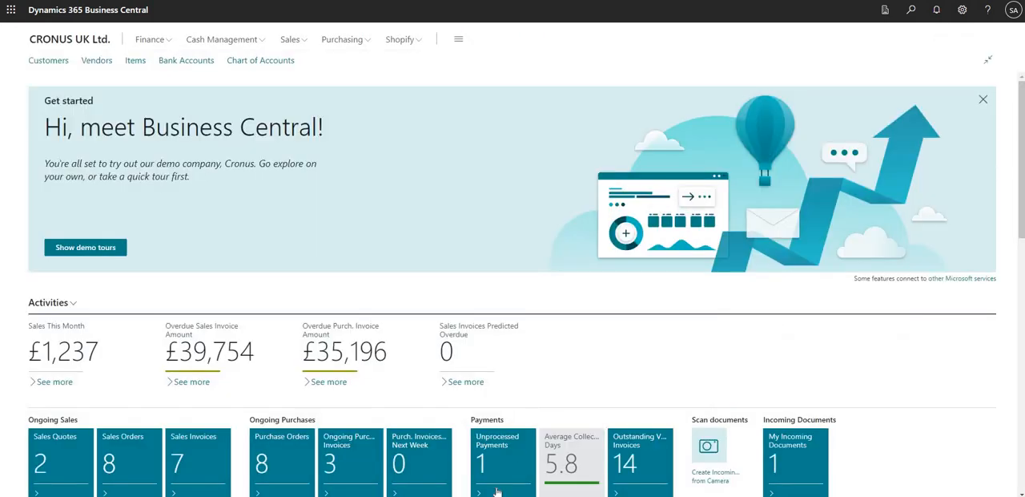
Reload the limited user's Business Central window, check the signed-in account and inspect the Vendors list again, ending on the home page
click(522, 480)
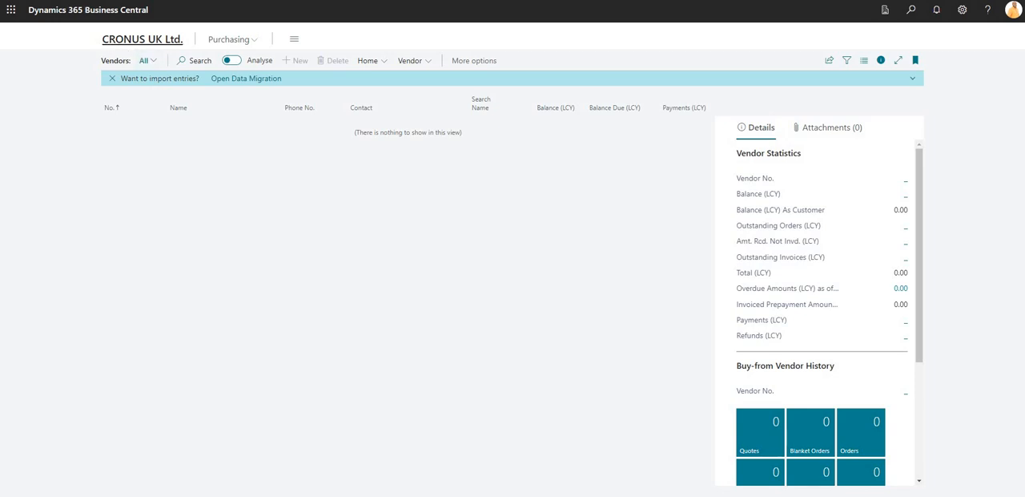
click(111, 40)
key(F5)
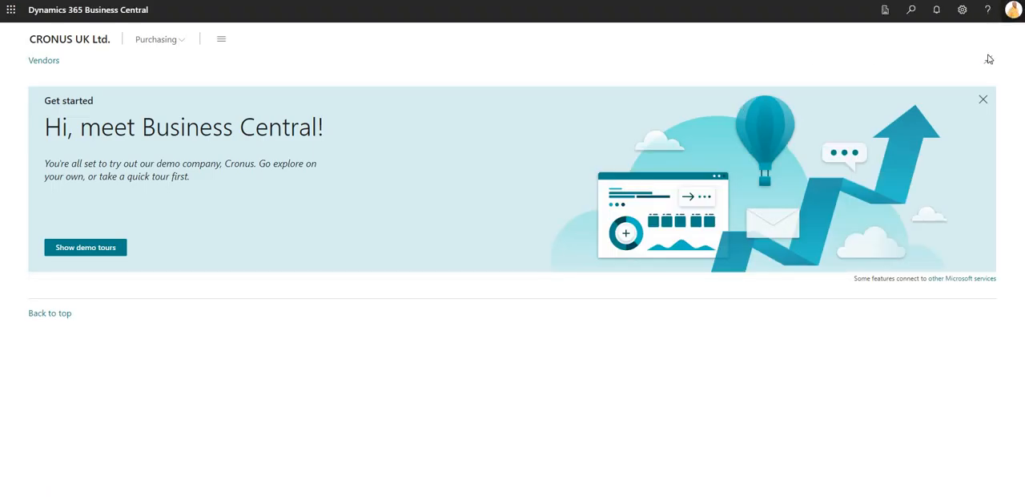
click(1013, 10)
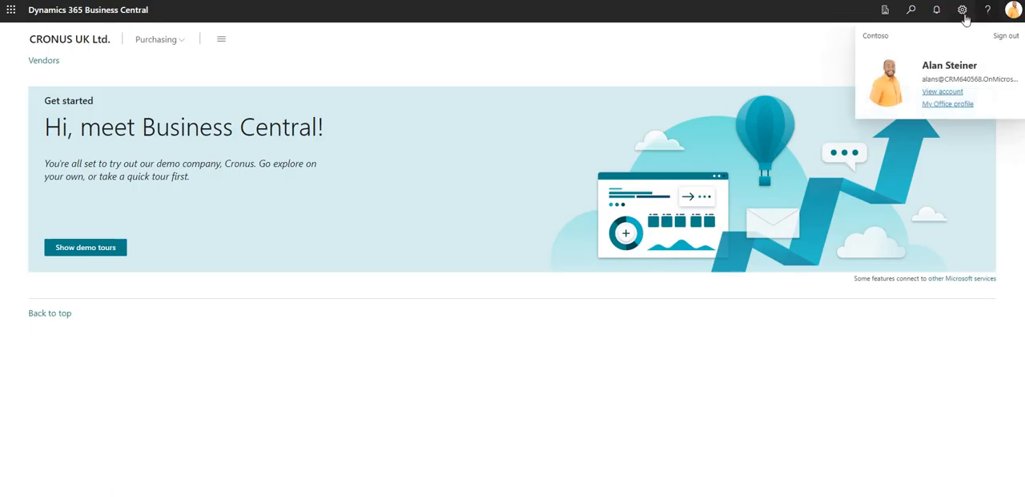
click(4, 57)
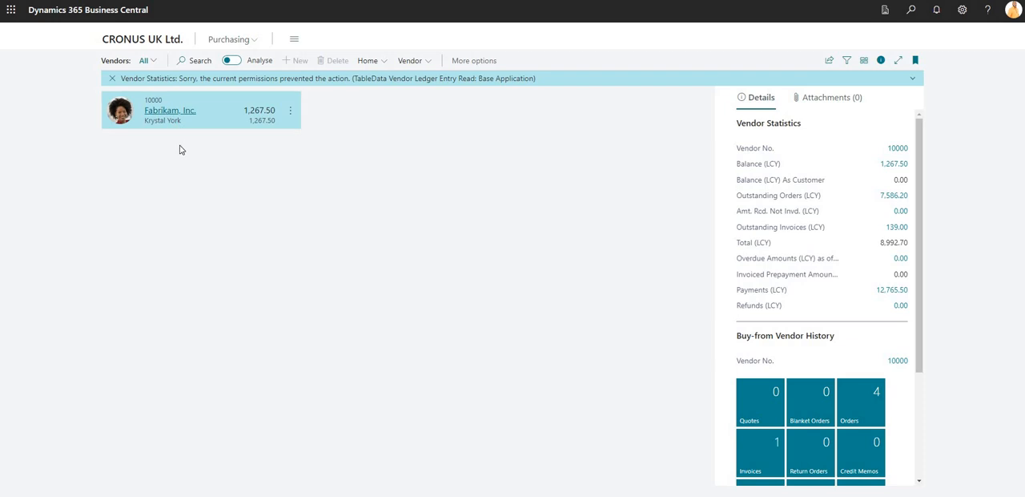
click(160, 46)
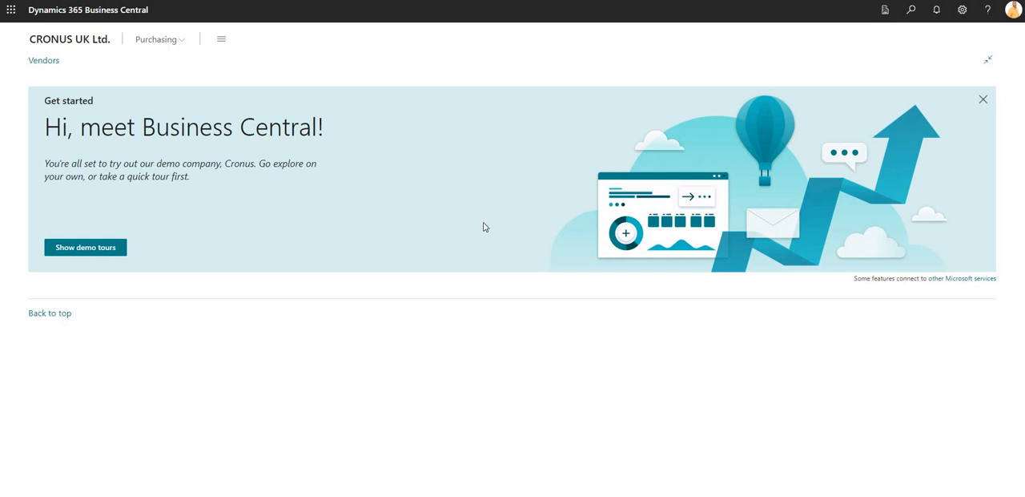
Switch back to the administrator's Business Central window and check which account is signed in
click(480, 495)
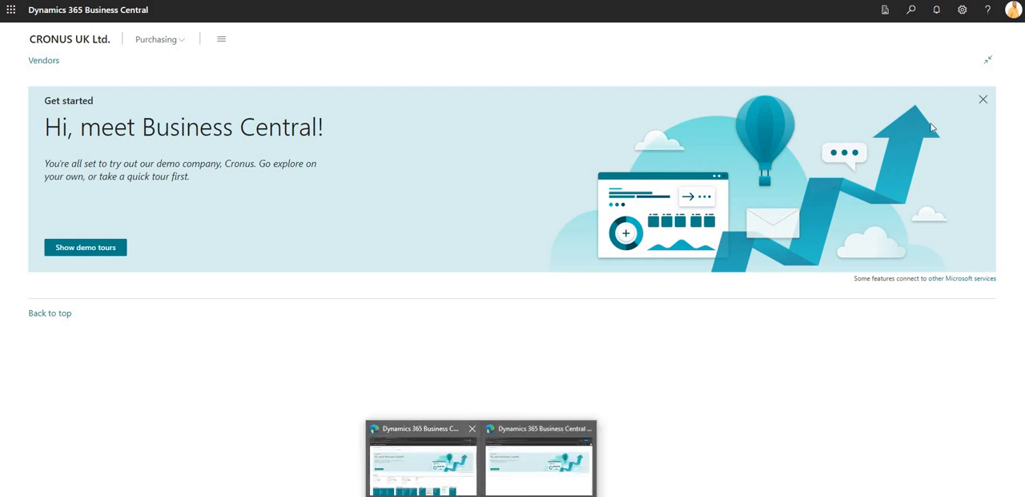
click(424, 480)
click(1014, 12)
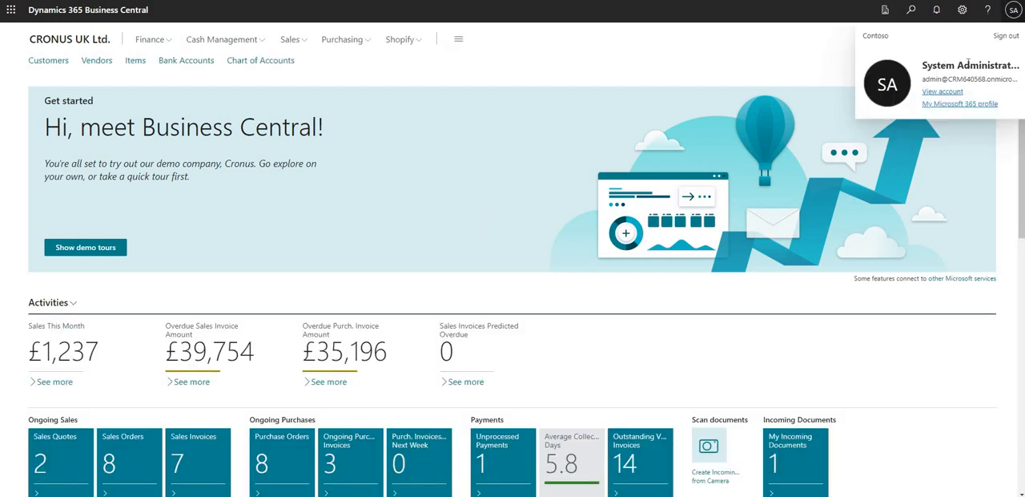
click(934, 18)
Open the limited user's card from the Users list and review the Vendor security filter in the VENDORLIMITED permission set, then return to the card
click(911, 20)
text(user)
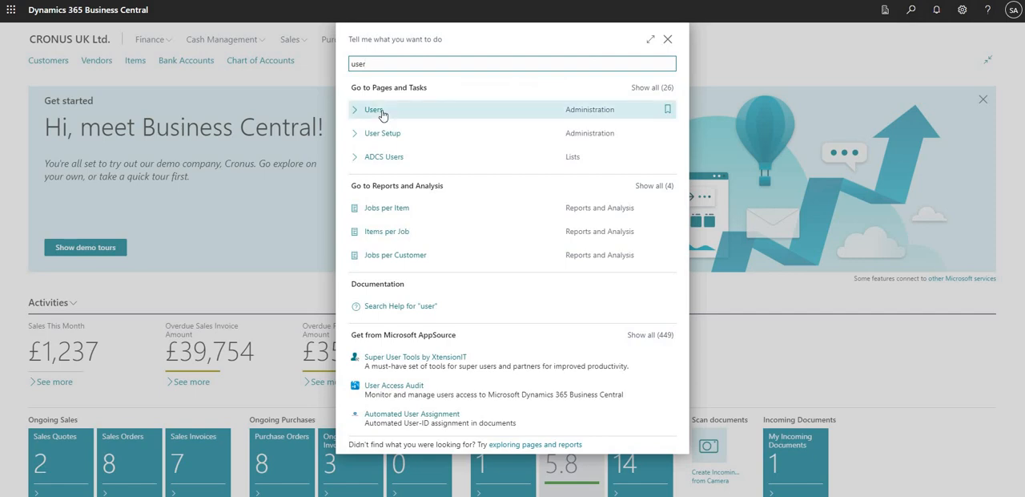
click(375, 110)
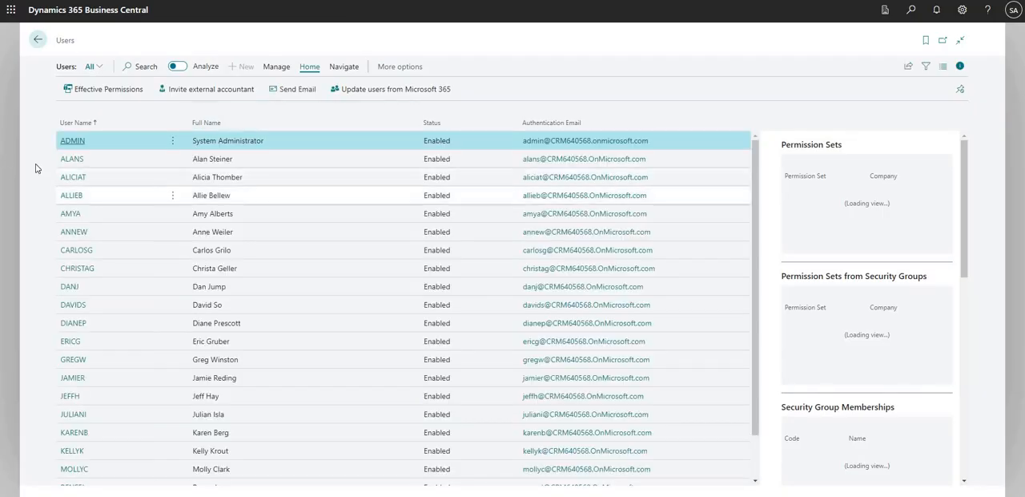
click(68, 159)
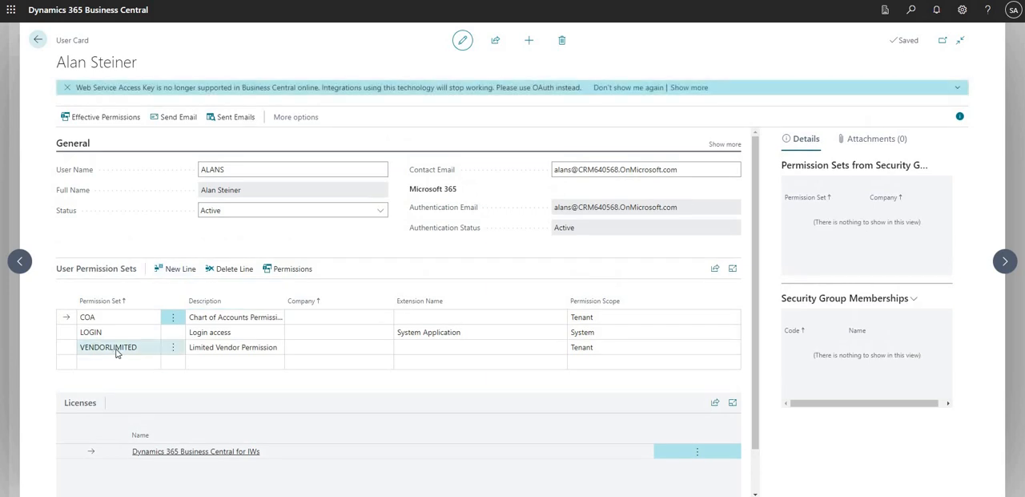
click(119, 350)
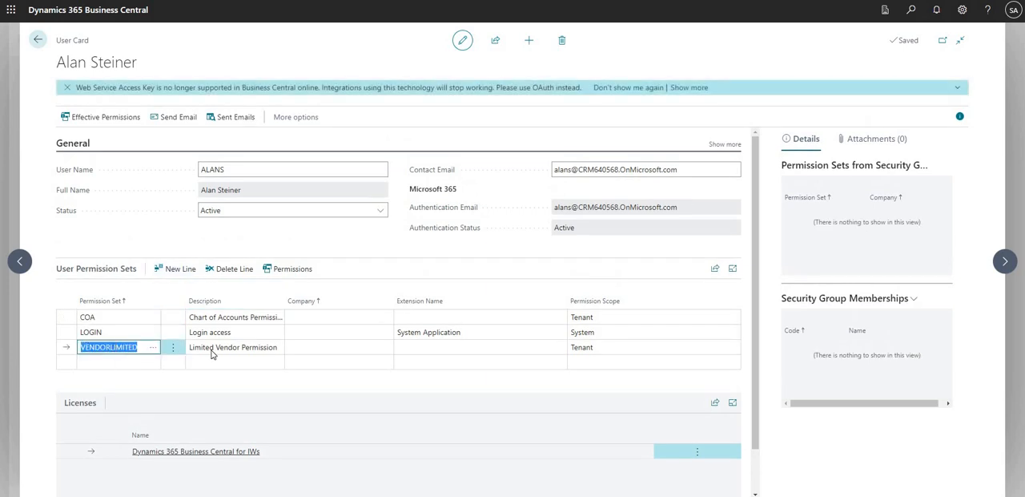
click(282, 273)
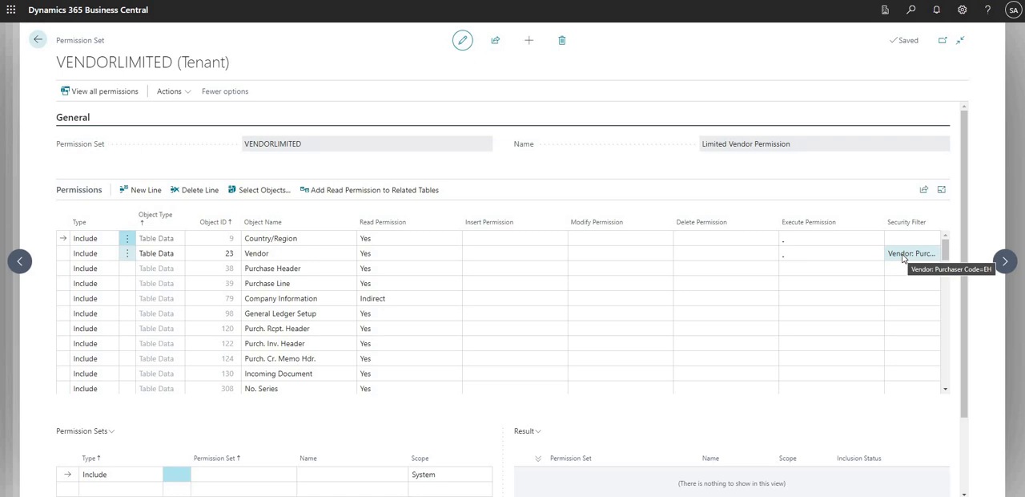
click(45, 46)
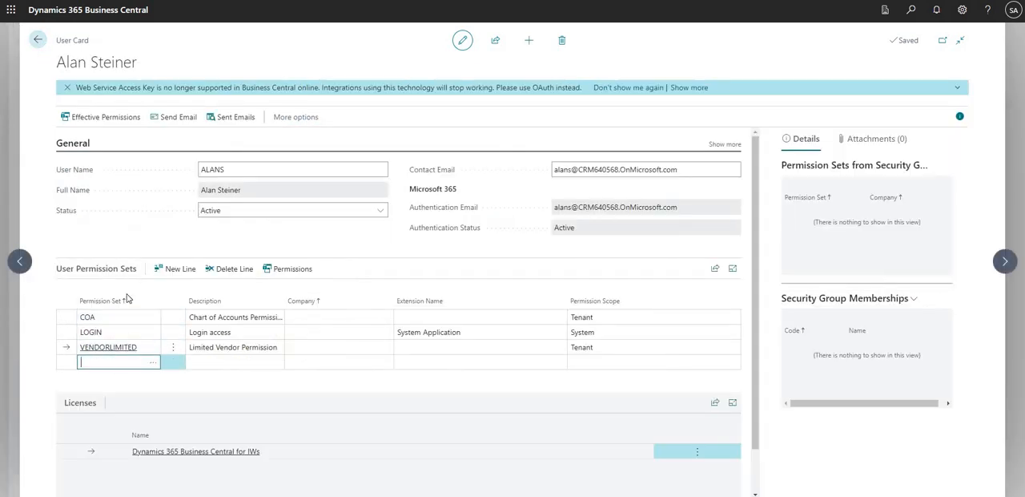
Add the VENDORFULL permission set to the limited user's permission sets
click(153, 364)
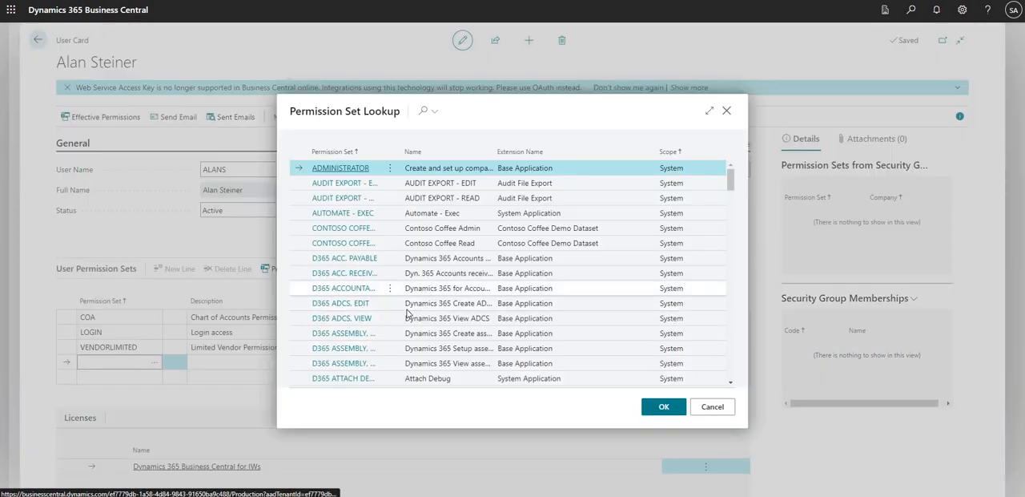
scroll(407, 313, down, 20)
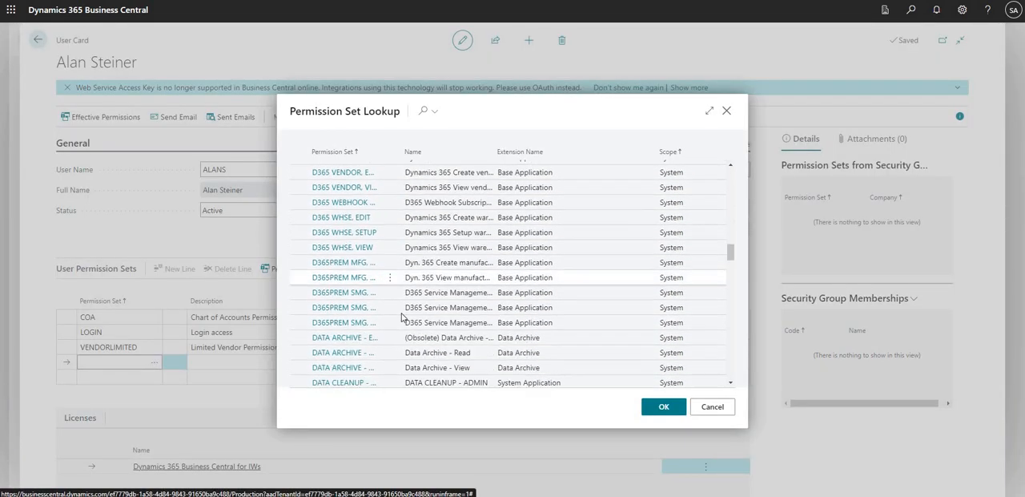
scroll(403, 317, down, 10)
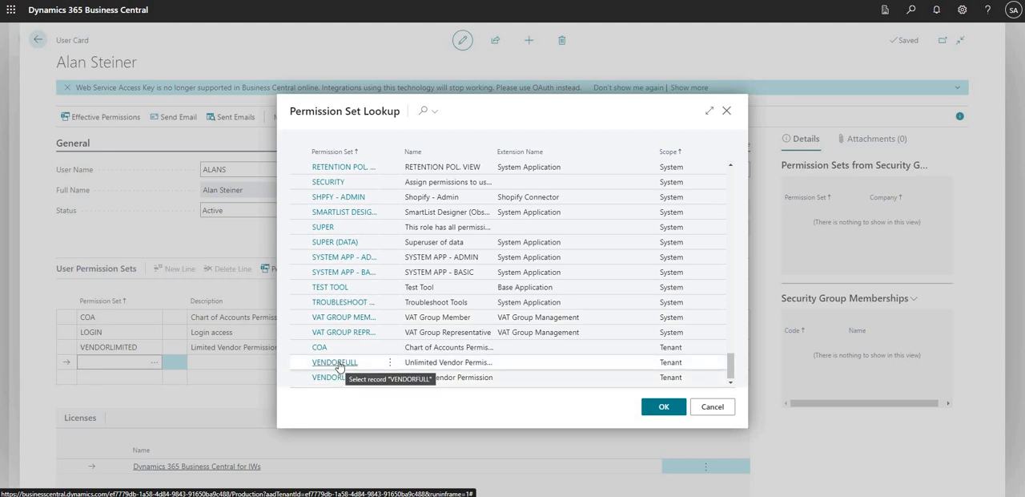
click(339, 366)
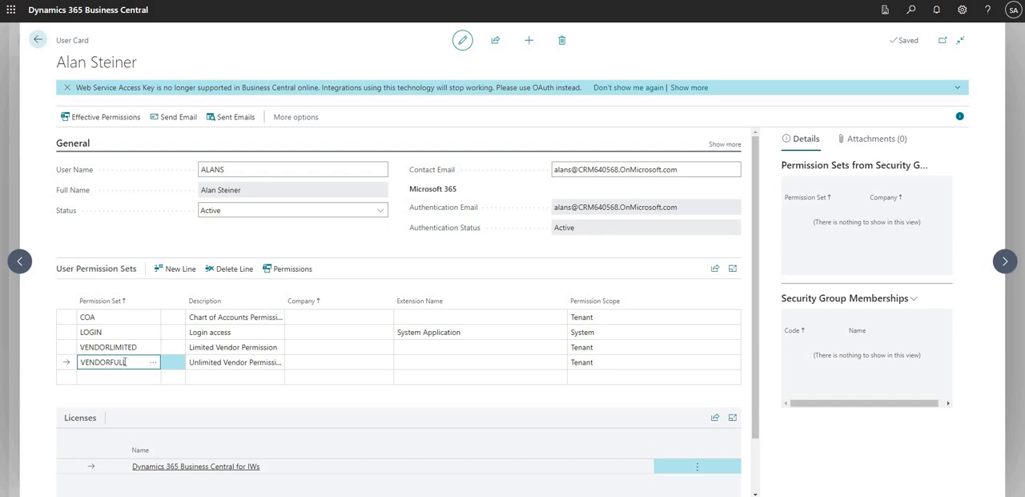
Open the permissions of the VENDORFULL set and examine its access to the Vendor table and its security filter
click(229, 367)
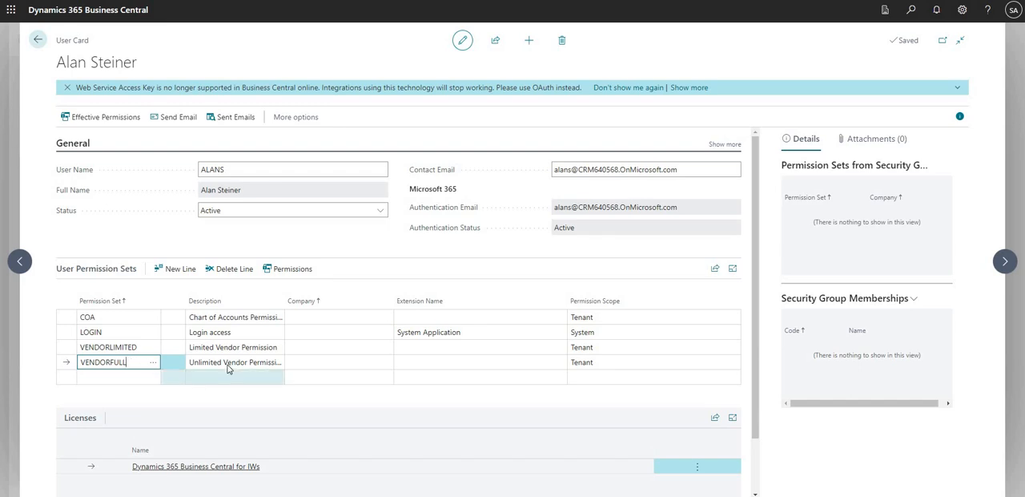
click(298, 276)
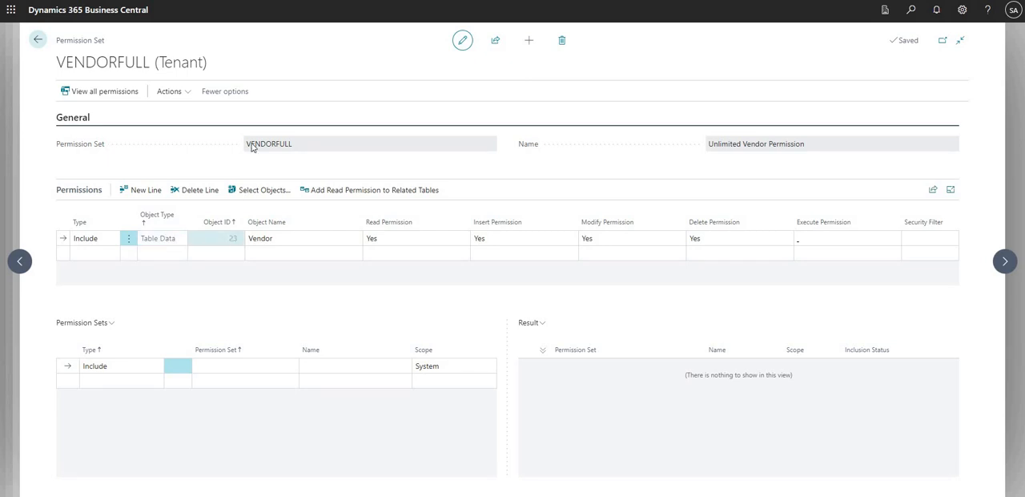
drag(250, 144, 290, 146)
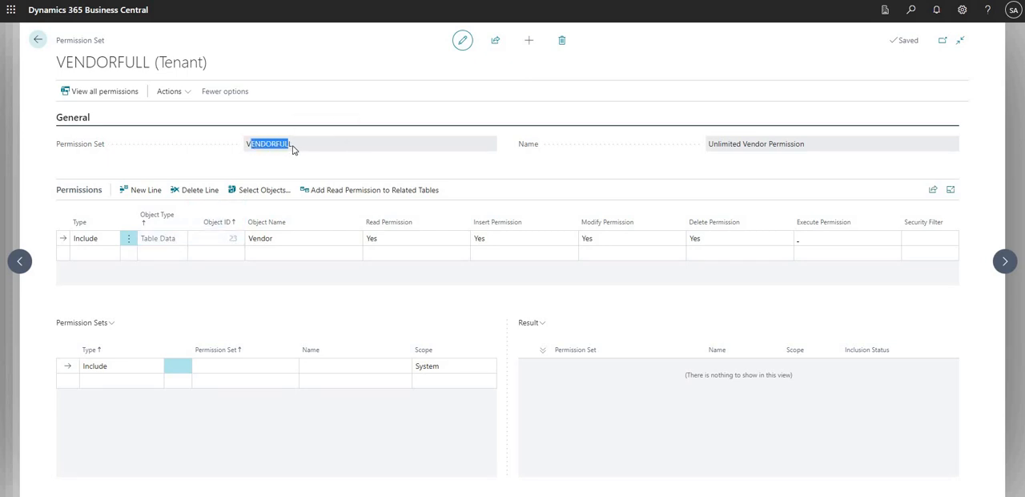
Finish reviewing the VENDORFULL permission set and return to its line on the limited user's card
click(293, 148)
click(258, 251)
click(229, 243)
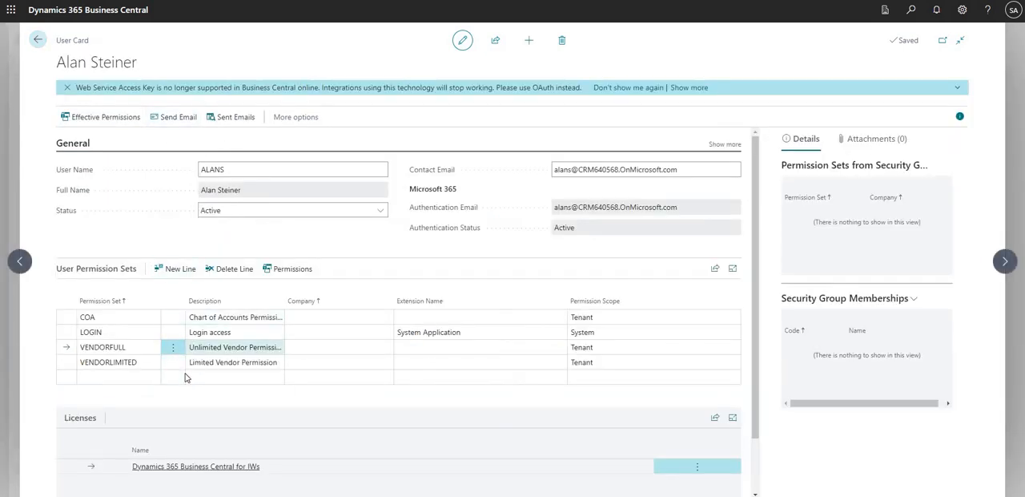
click(129, 350)
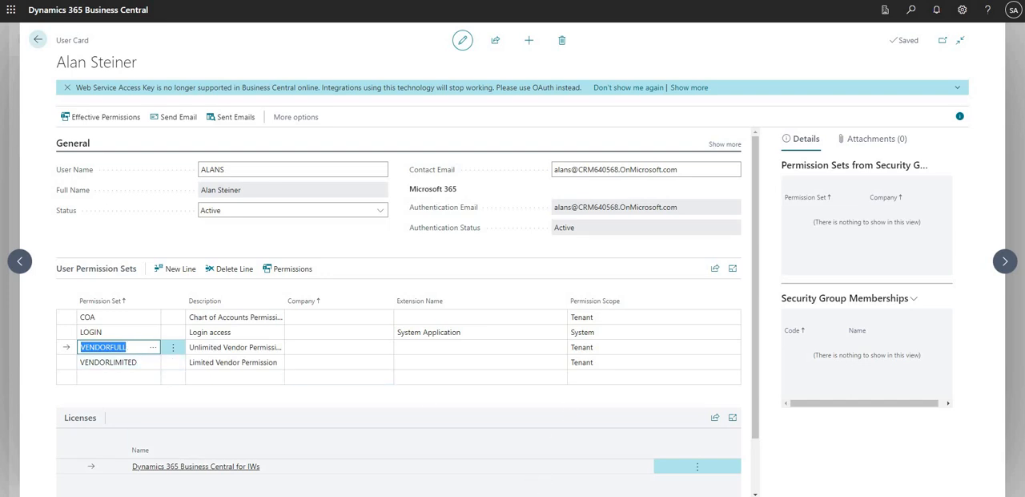
Switch to the limited user's Business Central window and check which account is signed in
click(482, 496)
click(539, 484)
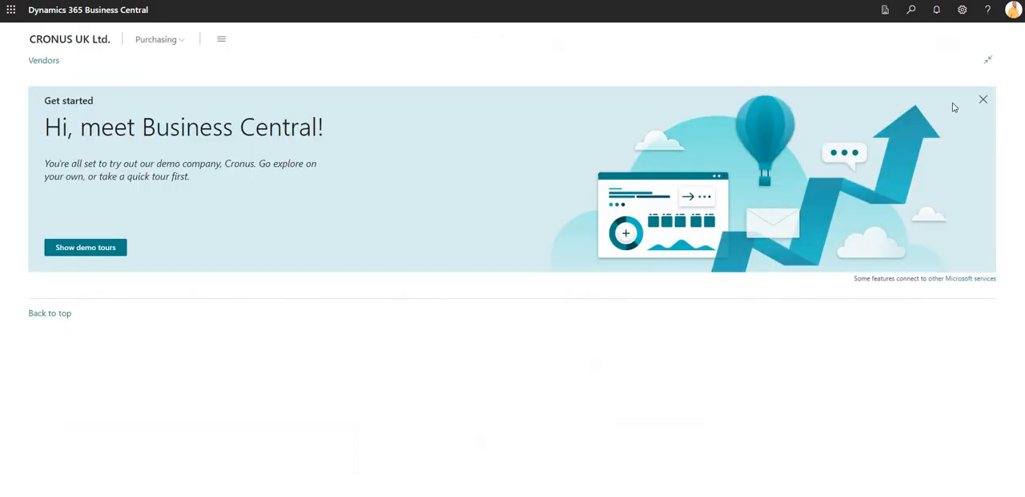
click(1013, 11)
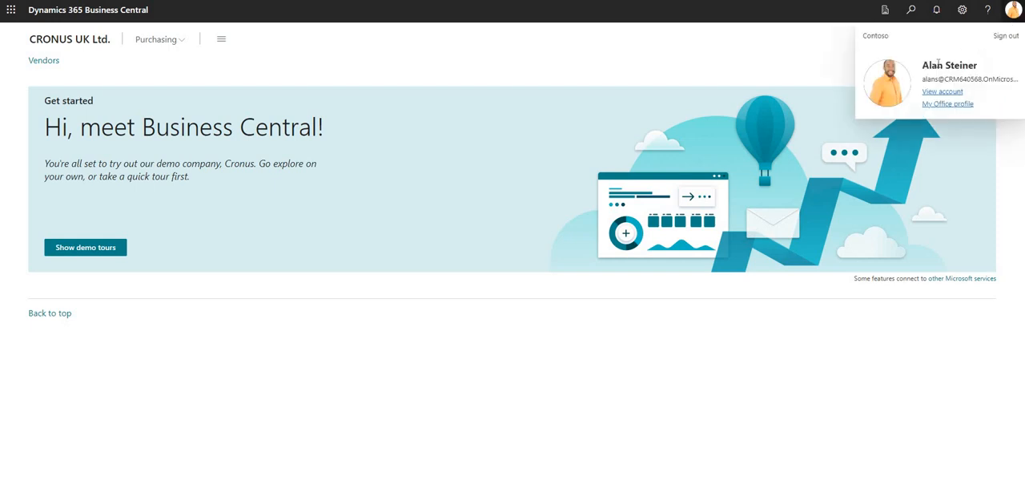
click(1015, 12)
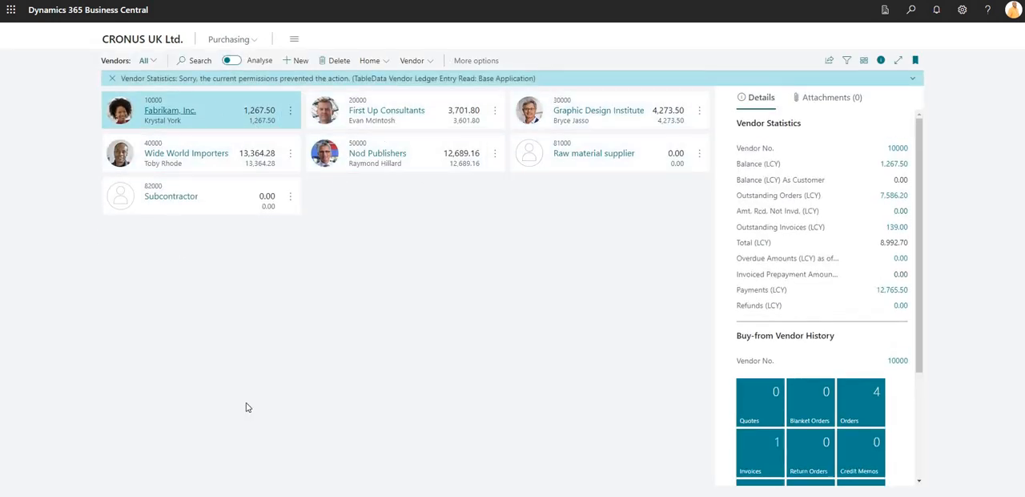
Open the Fabrikam, Inc. vendor card, check that its name and address fields are editable, and return to the vendor list
click(177, 113)
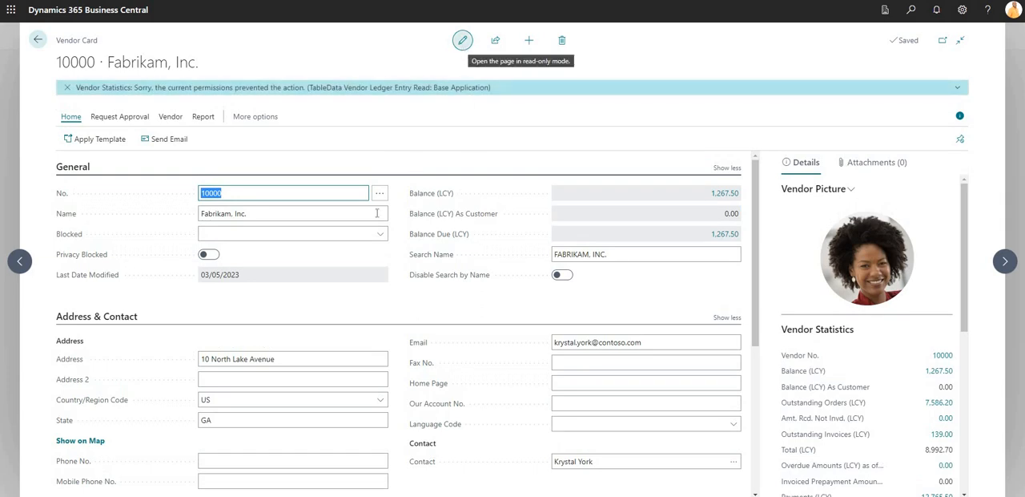
click(273, 215)
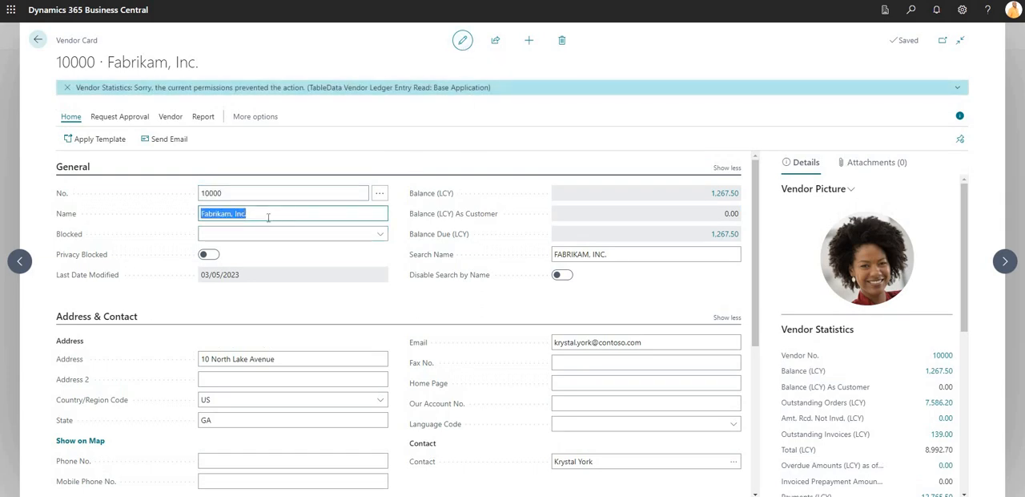
click(268, 217)
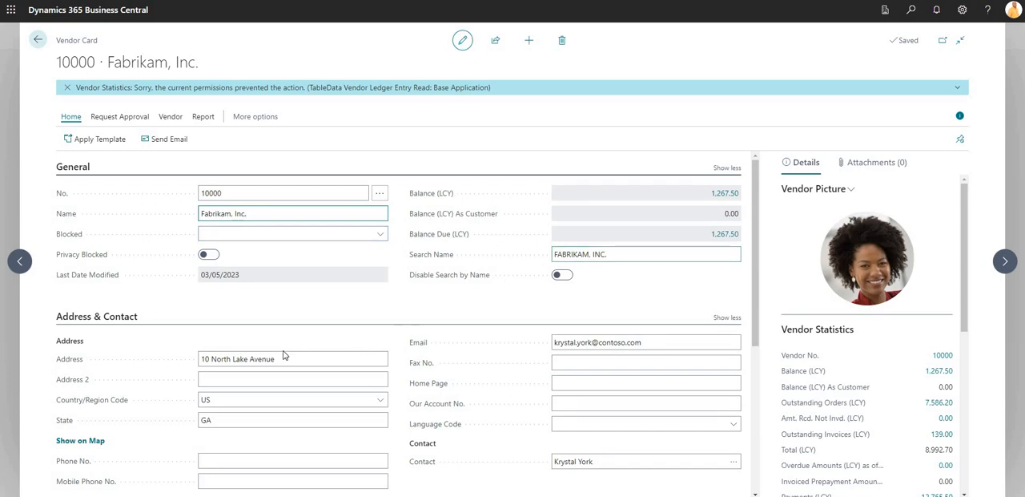
click(342, 359)
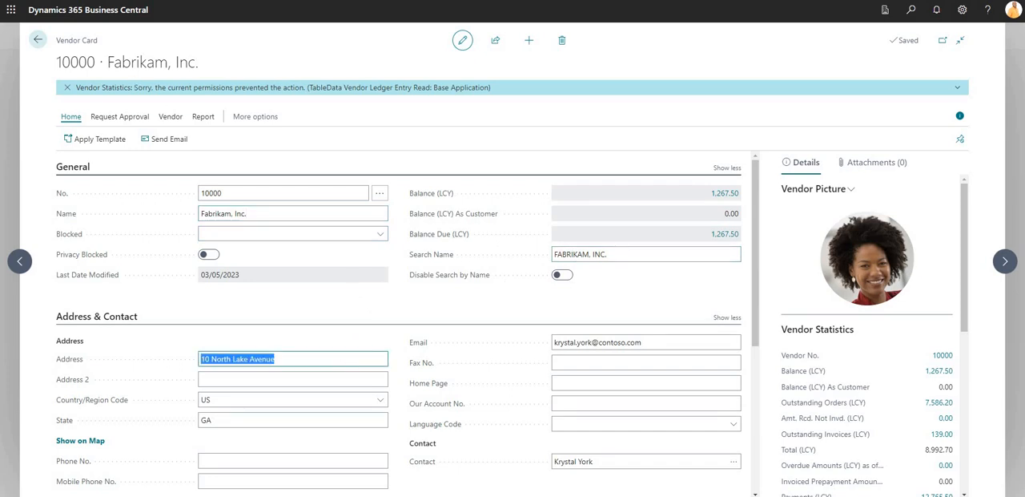
click(36, 43)
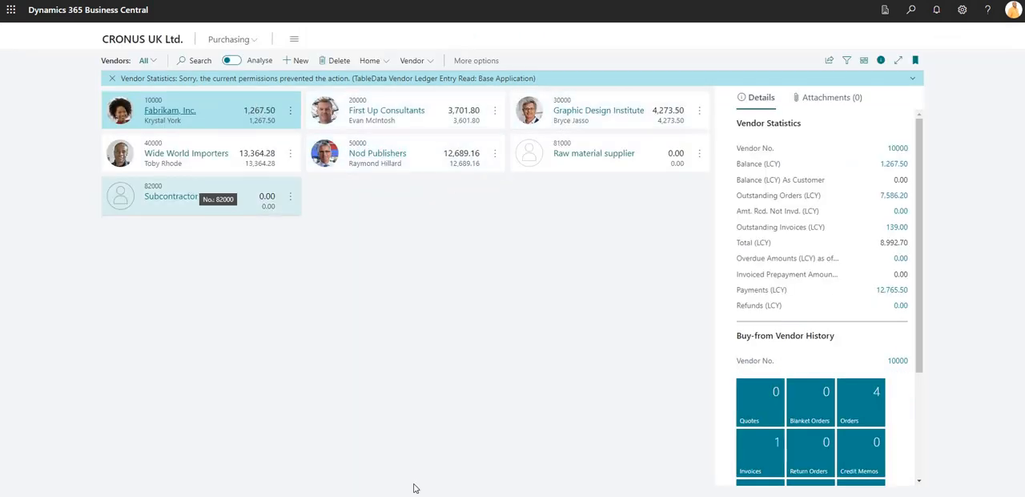
Return to the administrator's Business Central window and verify the signed-in account
mouse_move(442, 485)
click(430, 464)
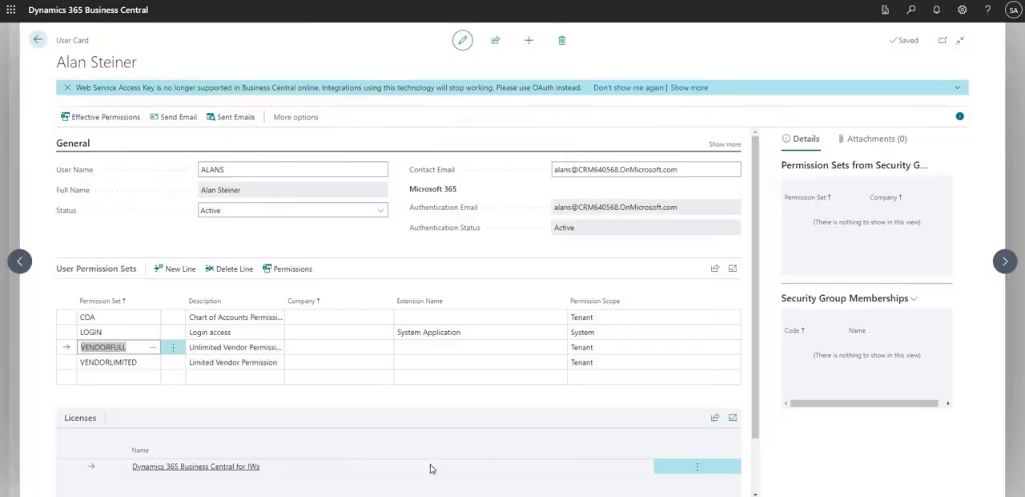
click(1014, 11)
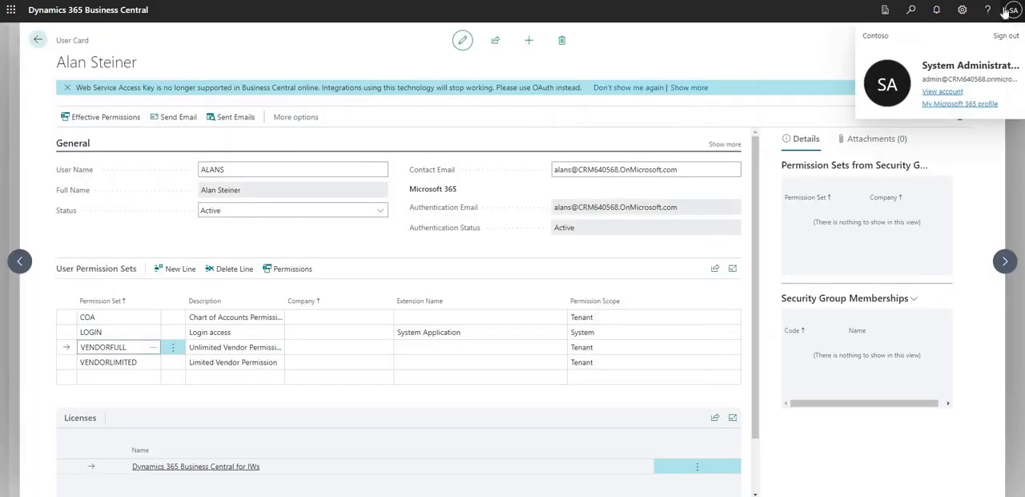
Review the VENDORFULL set's Vendor table permissions from the limited user's card, and go back to the card
click(128, 347)
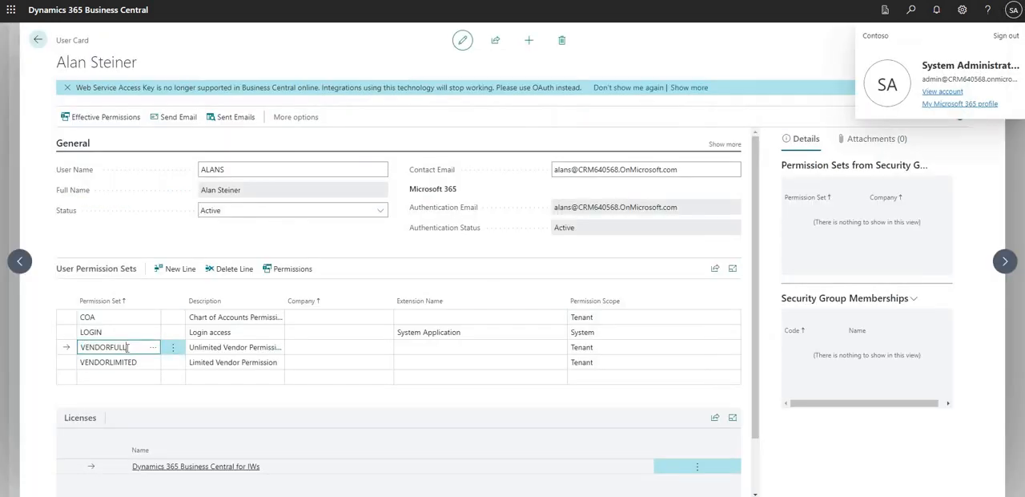
click(290, 268)
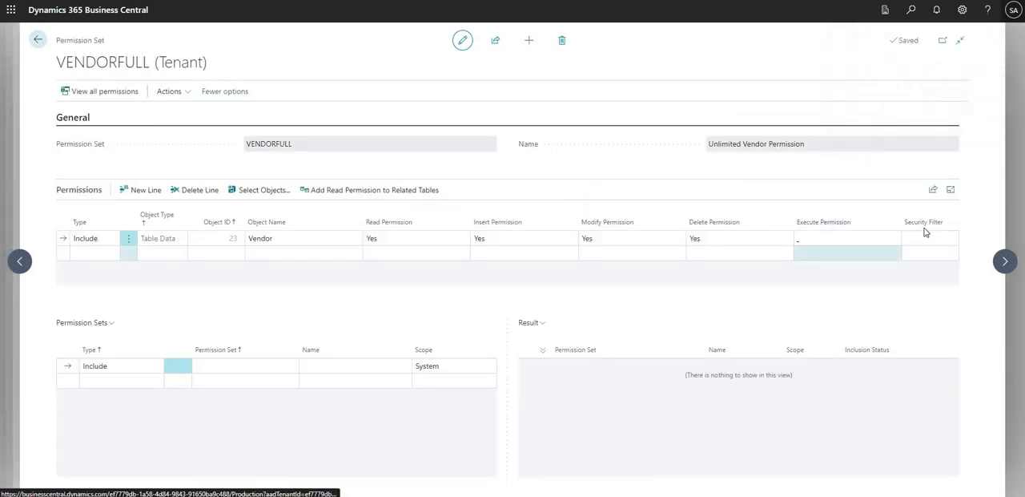
click(925, 234)
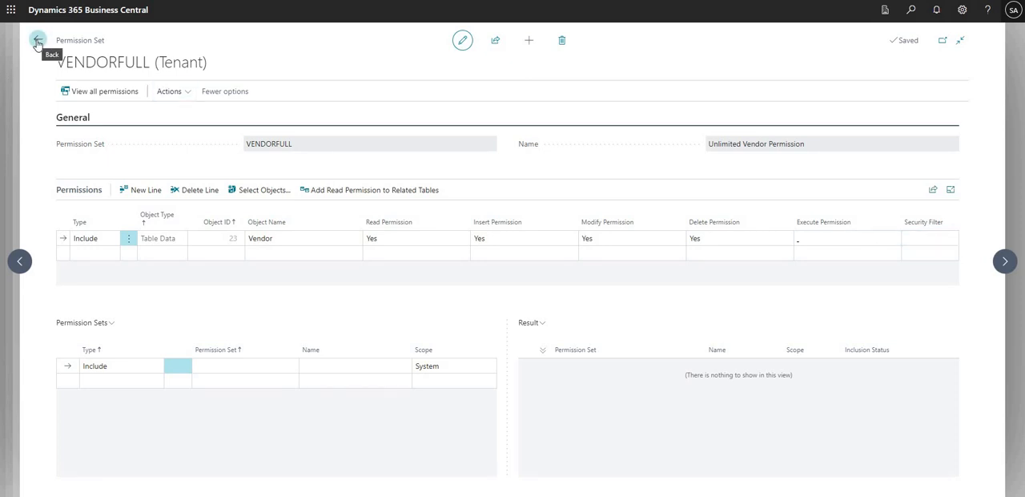
click(37, 42)
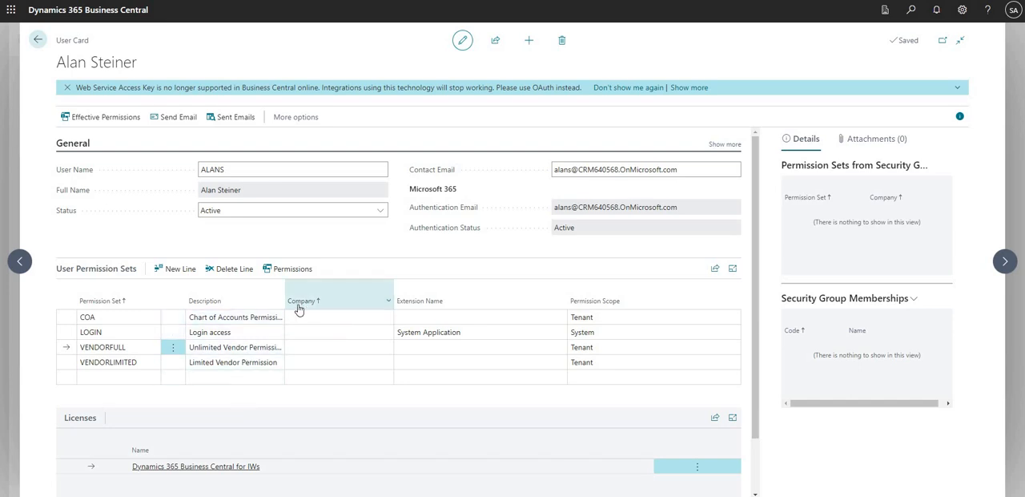
Examine the companies that the limited user's VENDORFULL assignment can be restricted to, without choosing one
click(315, 346)
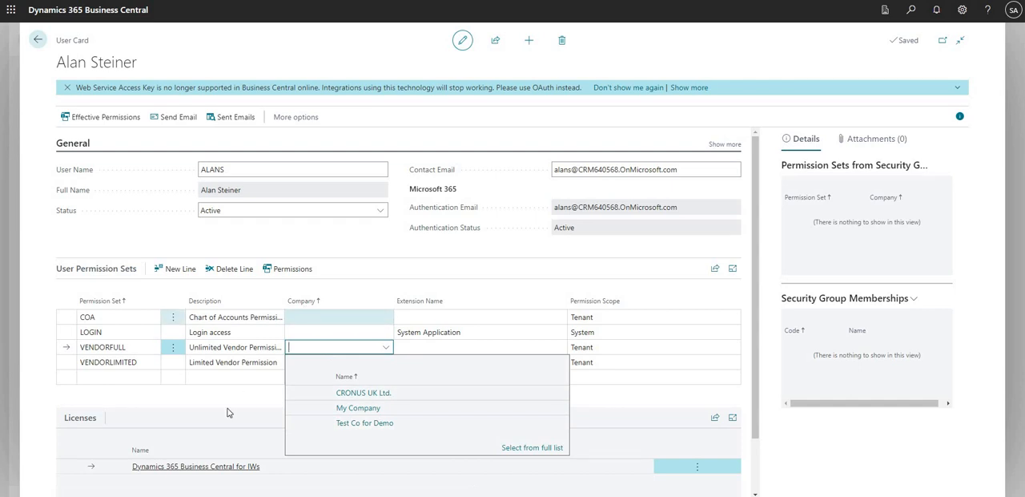
click(121, 345)
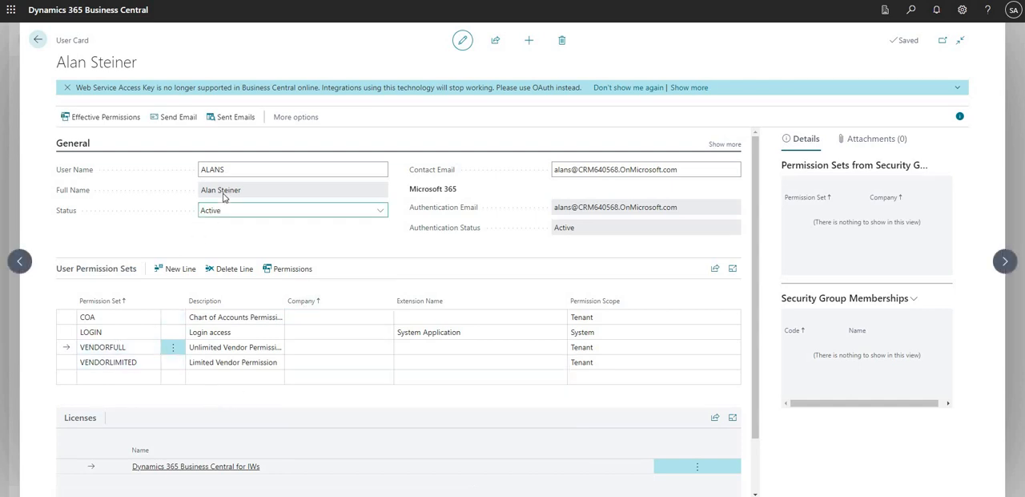
drag(201, 190, 241, 191)
click(236, 245)
click(119, 347)
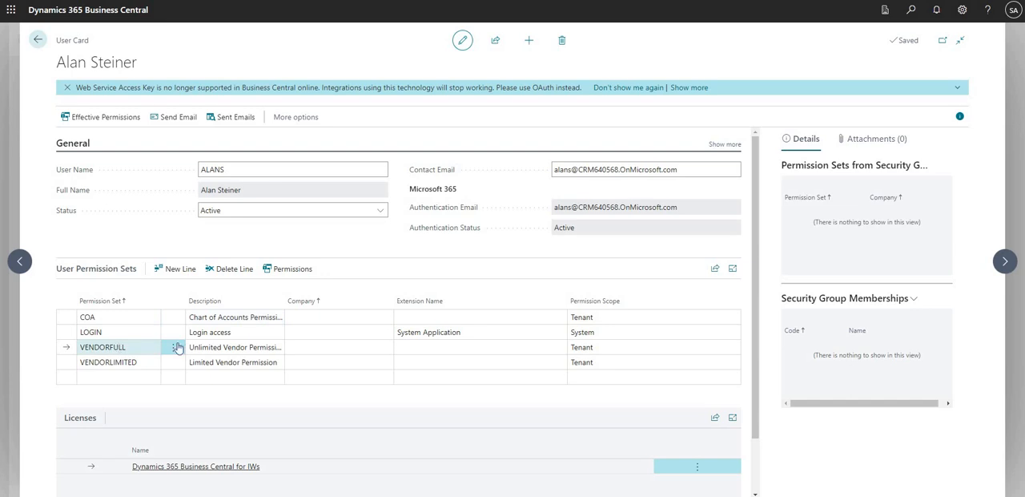
click(273, 346)
click(305, 347)
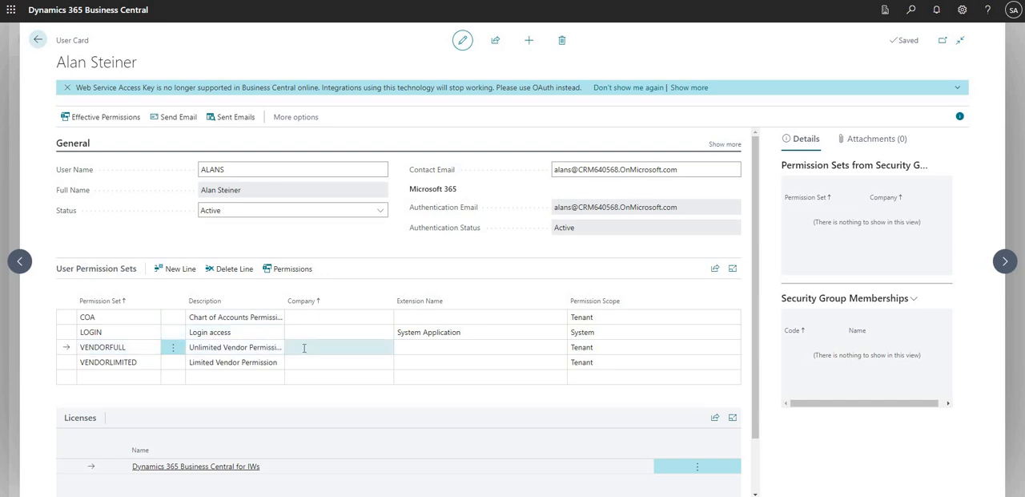
click(304, 346)
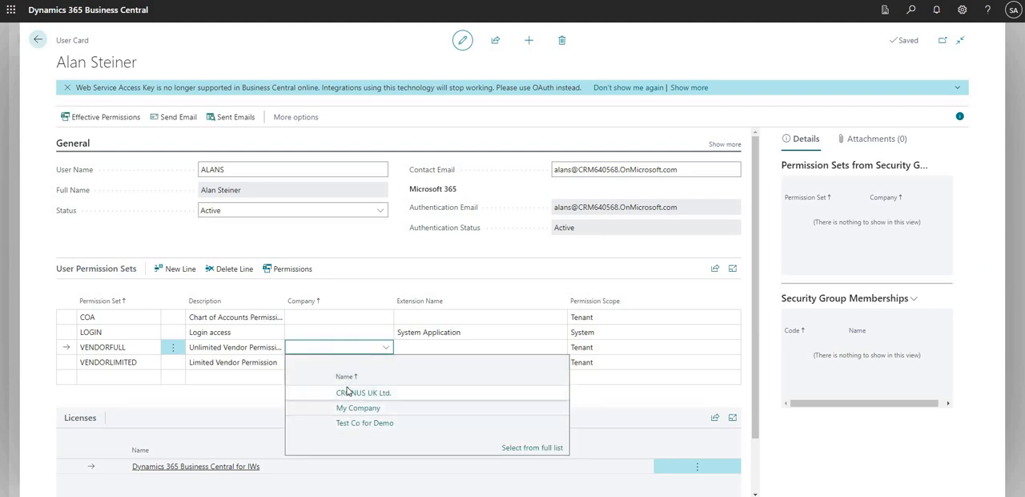
click(233, 380)
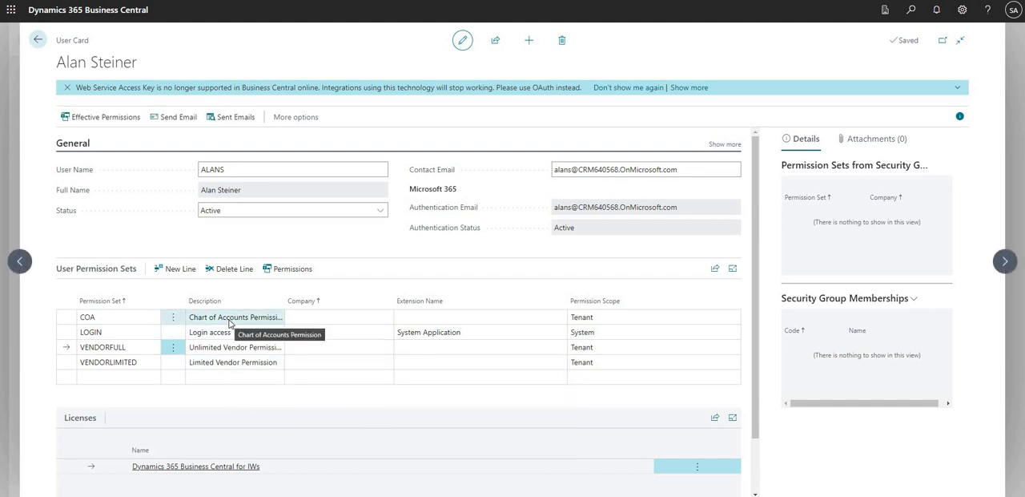
Open the limited user's COA permission set and add the G/L Account table data, object ID 15, to its permissions
click(95, 317)
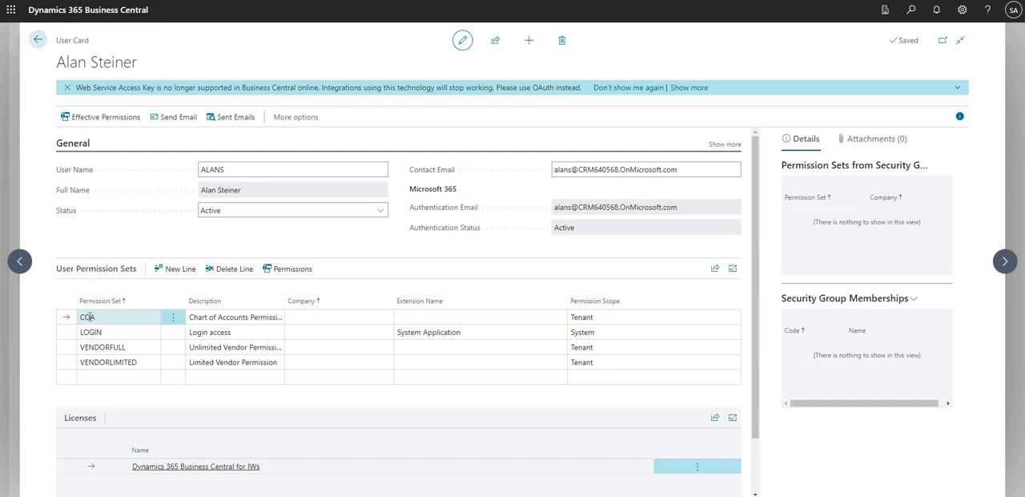
click(226, 319)
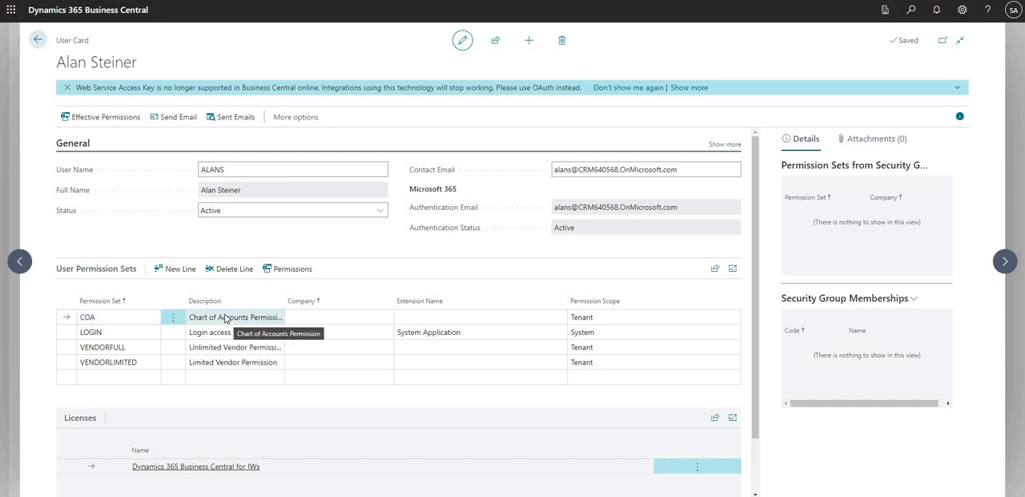
click(300, 275)
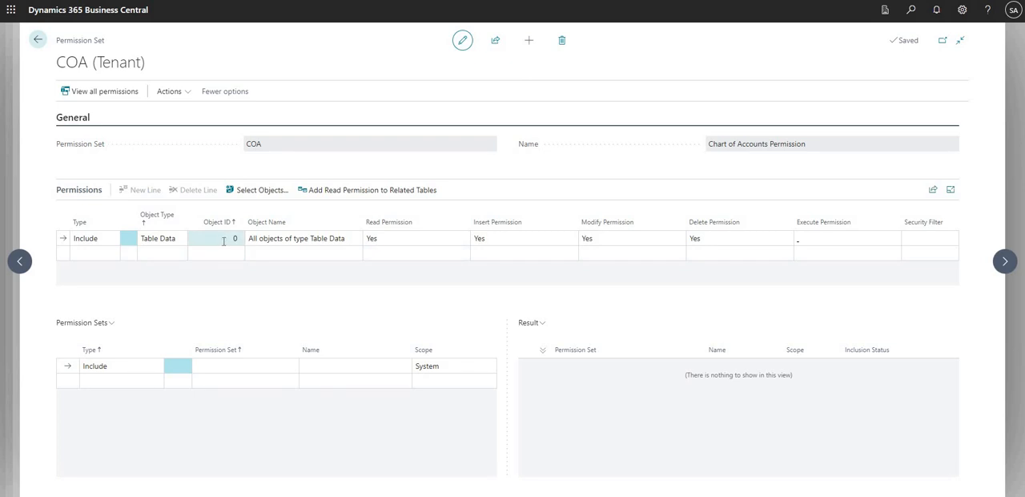
click(224, 241)
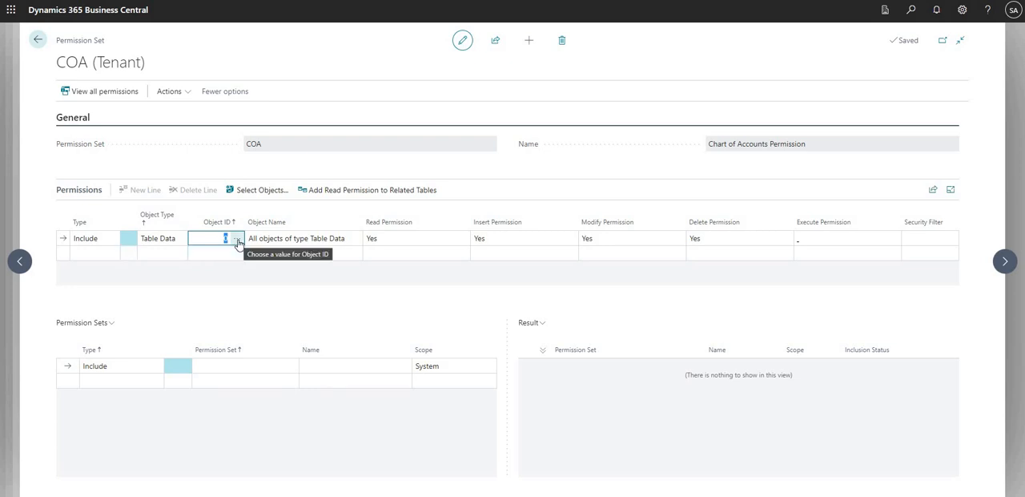
click(237, 241)
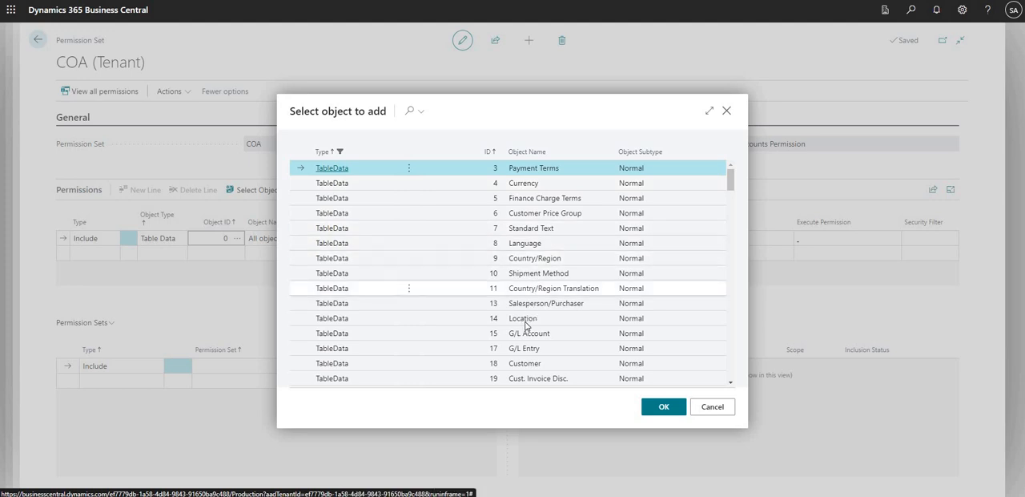
click(519, 333)
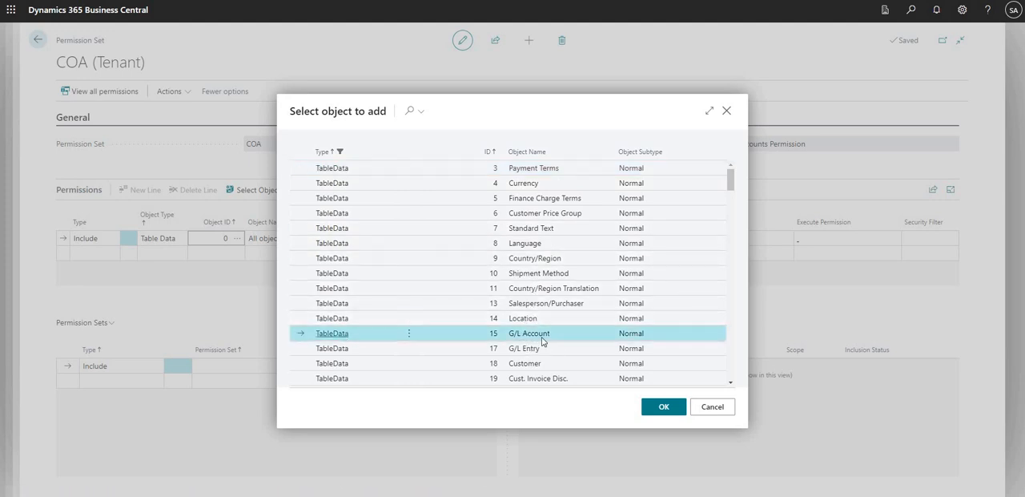
click(663, 407)
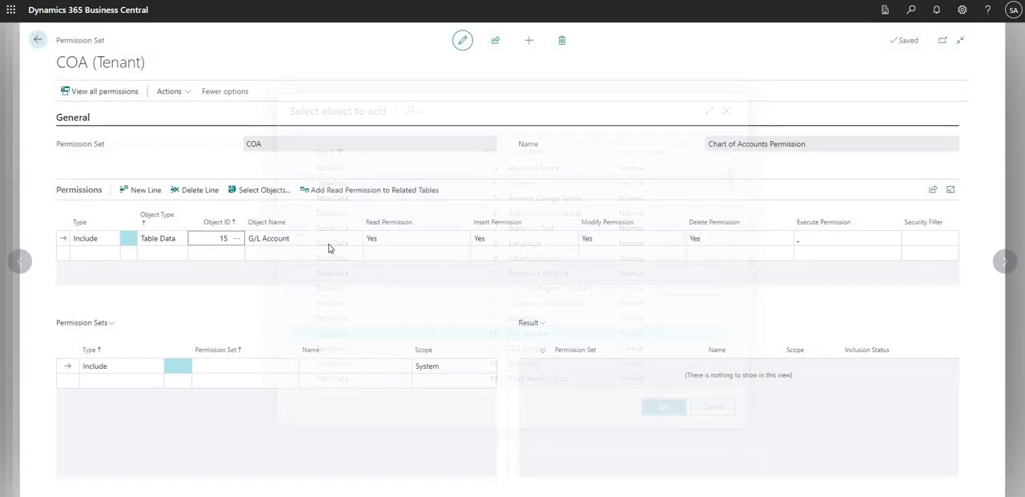
Set the Insert, Modify and Delete permissions of the G/L Account line to blank
click(490, 239)
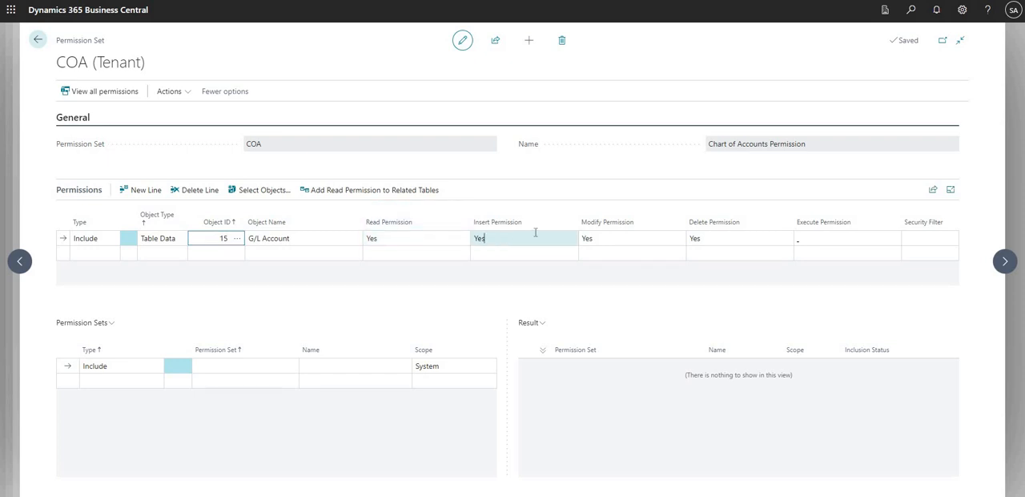
click(521, 286)
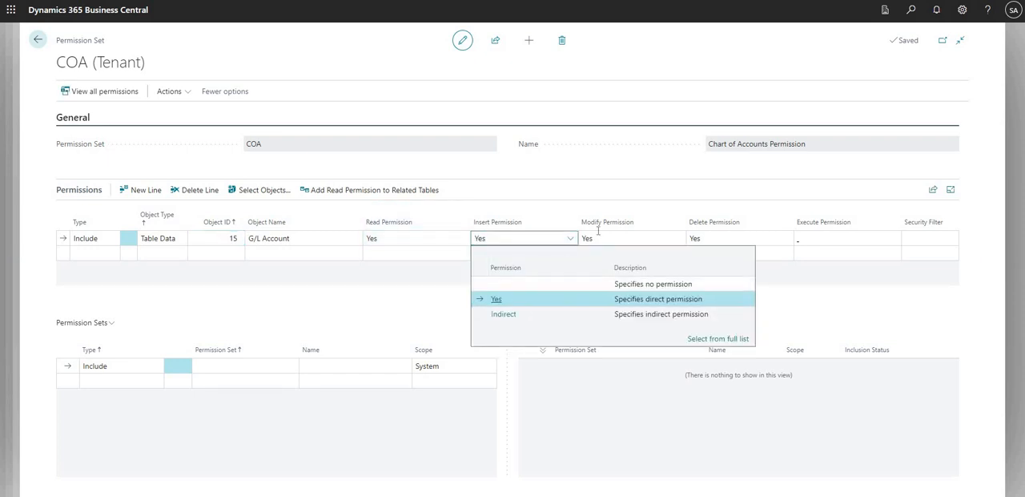
click(670, 237)
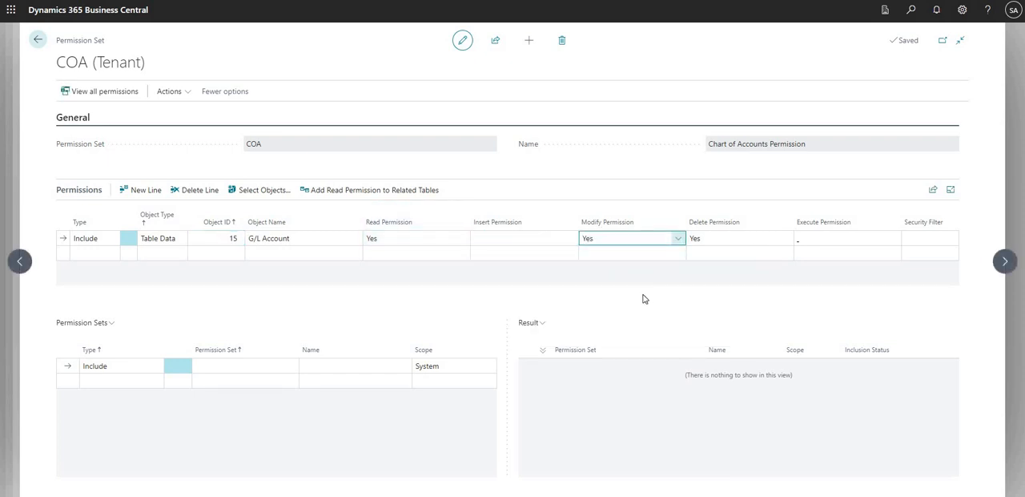
click(691, 270)
click(705, 239)
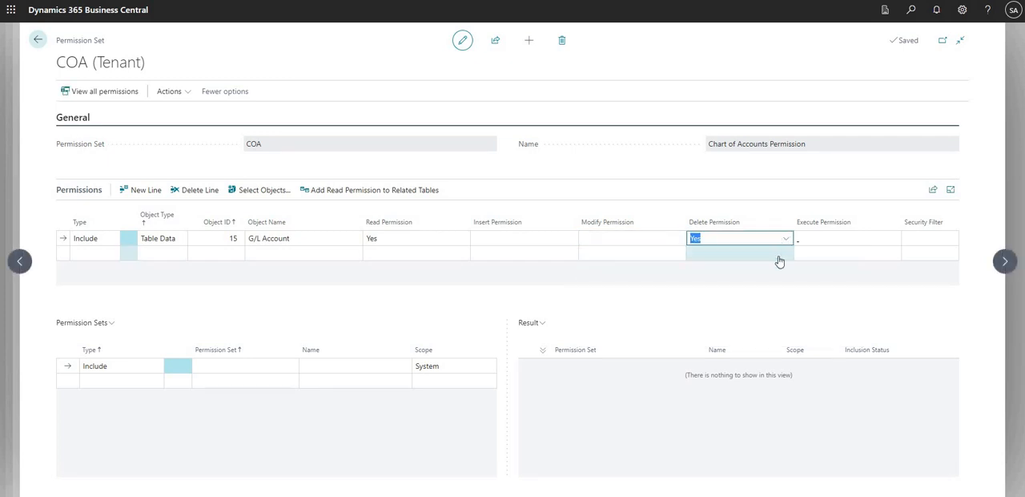
click(721, 283)
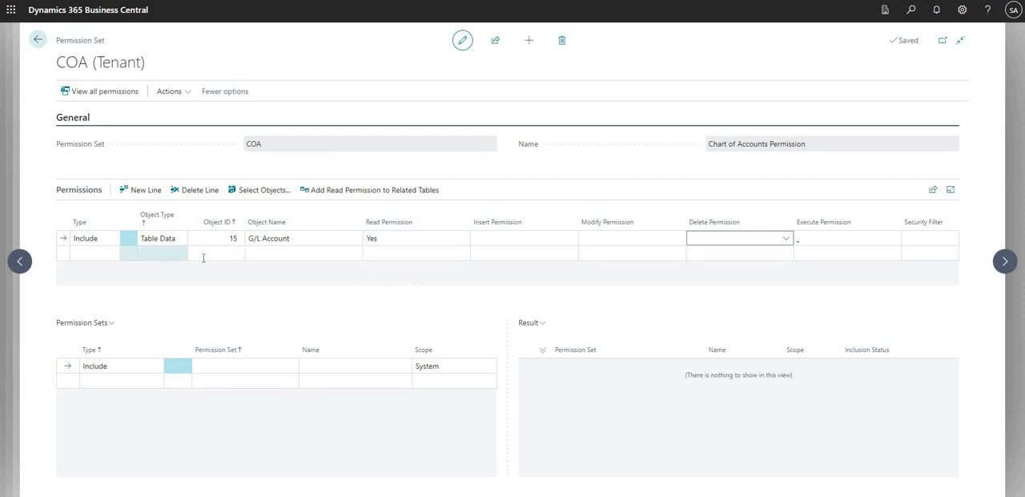
Add the Payment Terms table data, object ID 3, as another line in the COA set's permissions
click(203, 258)
click(222, 254)
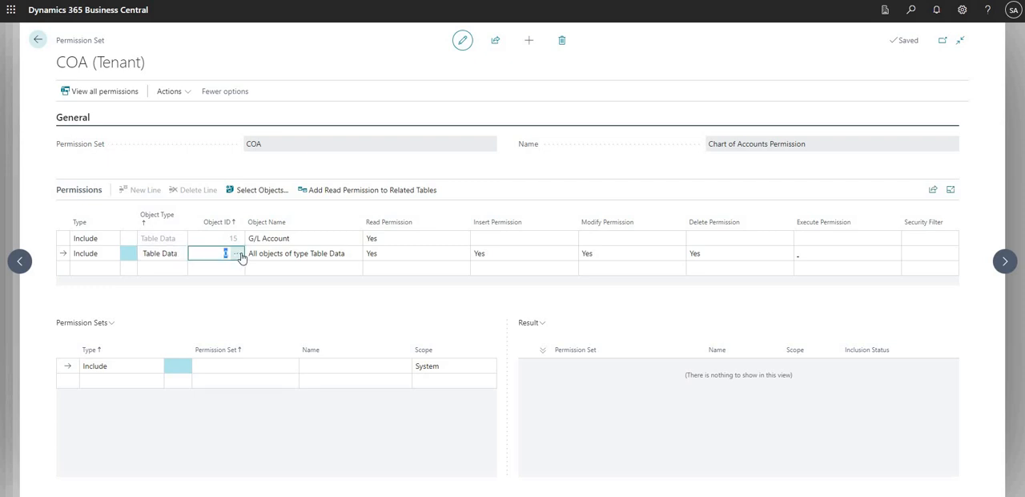
click(239, 254)
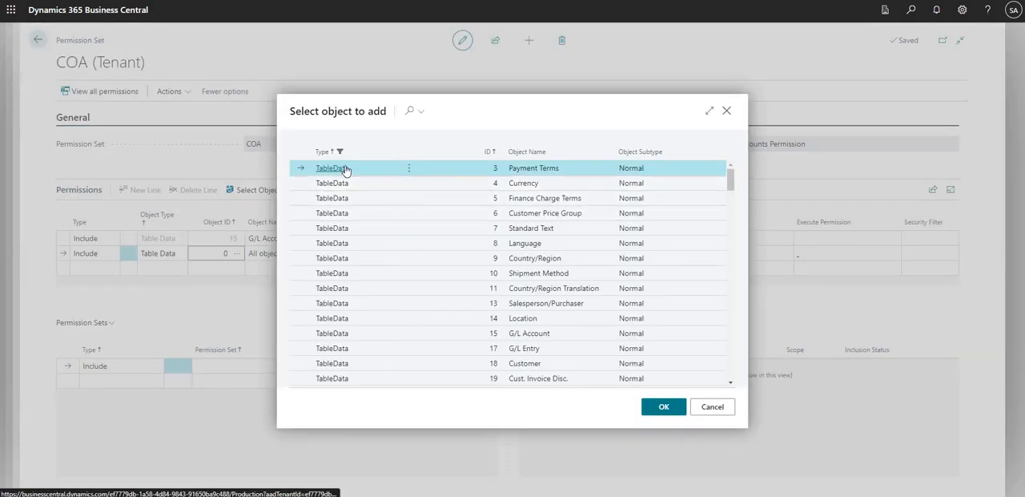
click(345, 169)
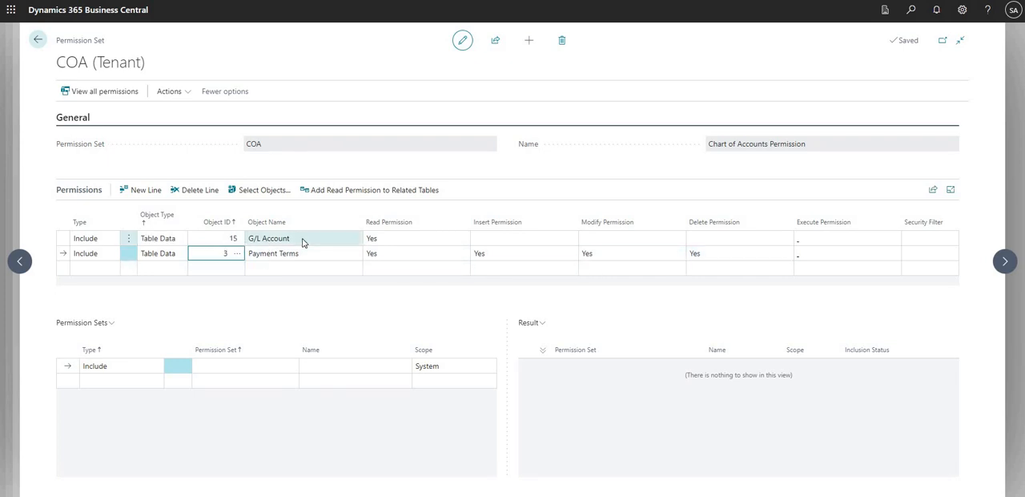
click(284, 253)
drag(288, 253, 283, 253)
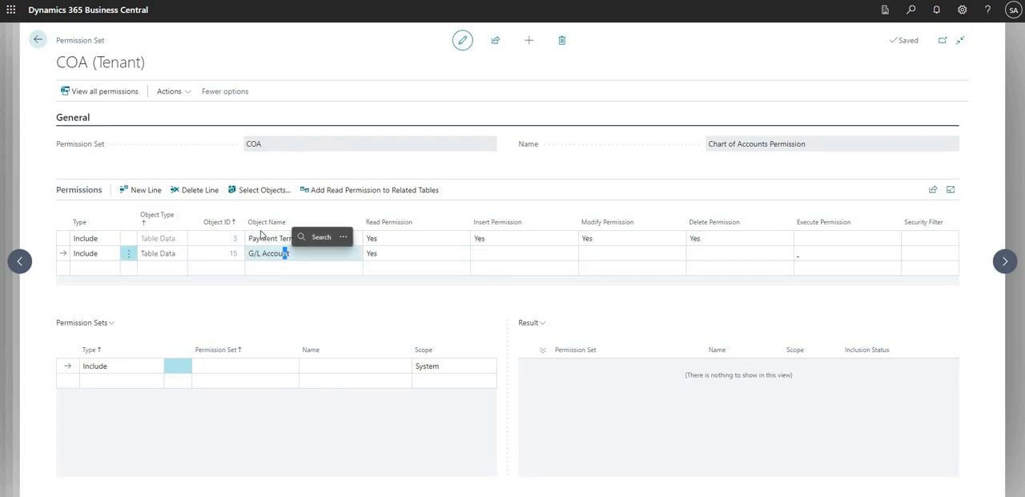
click(226, 256)
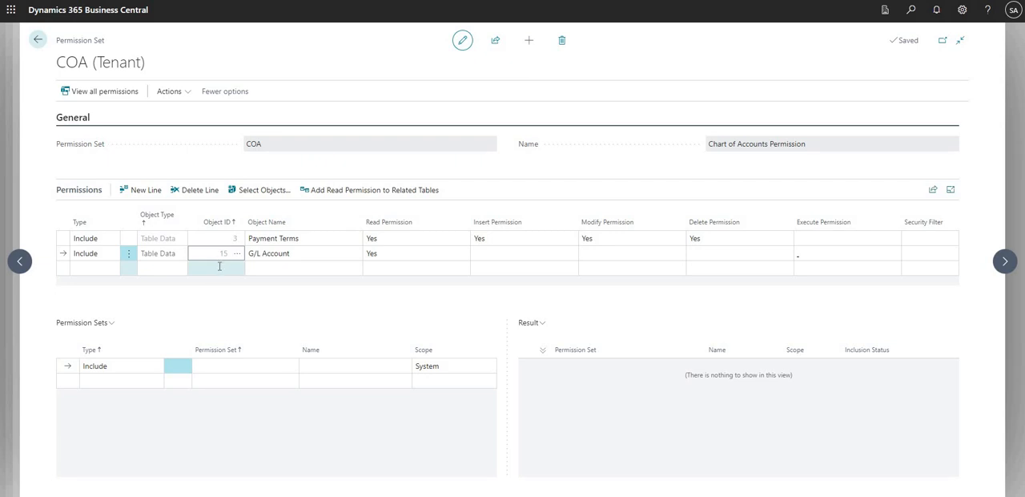
click(218, 266)
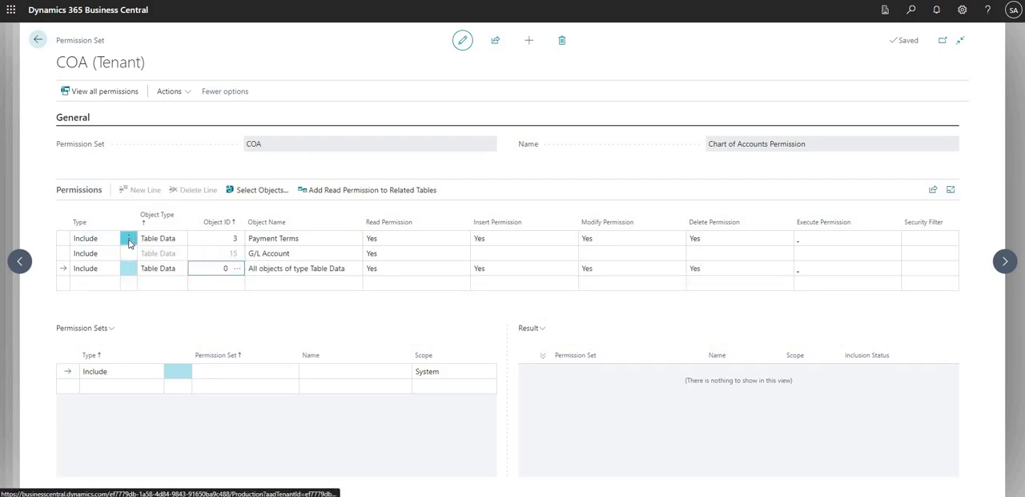
Select all the permission lines in the COA set, Payment Terms and G/L Account, and delete them
click(129, 242)
click(85, 293)
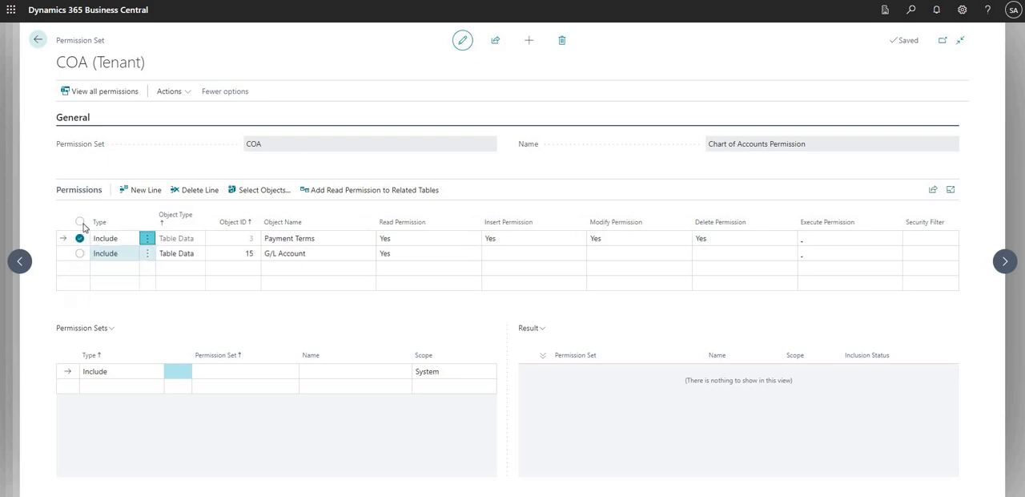
click(80, 221)
click(192, 189)
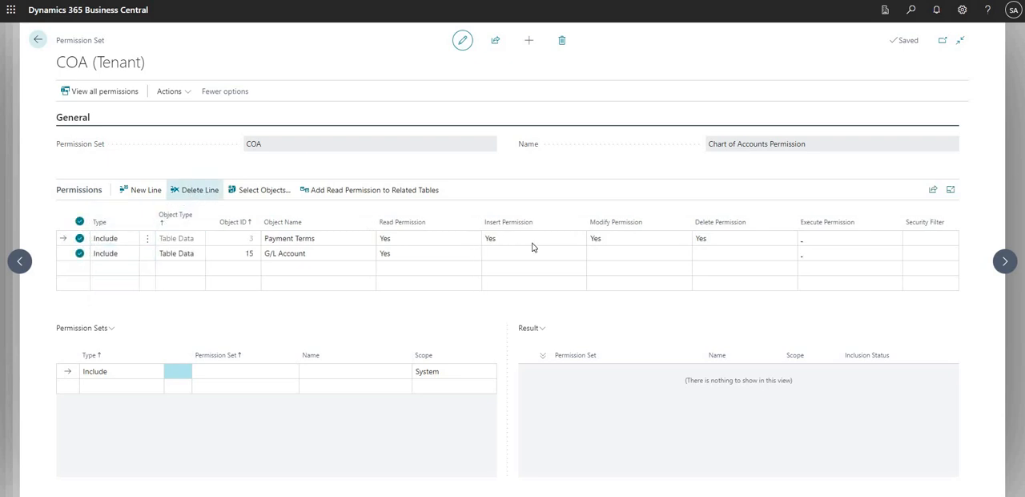
click(558, 285)
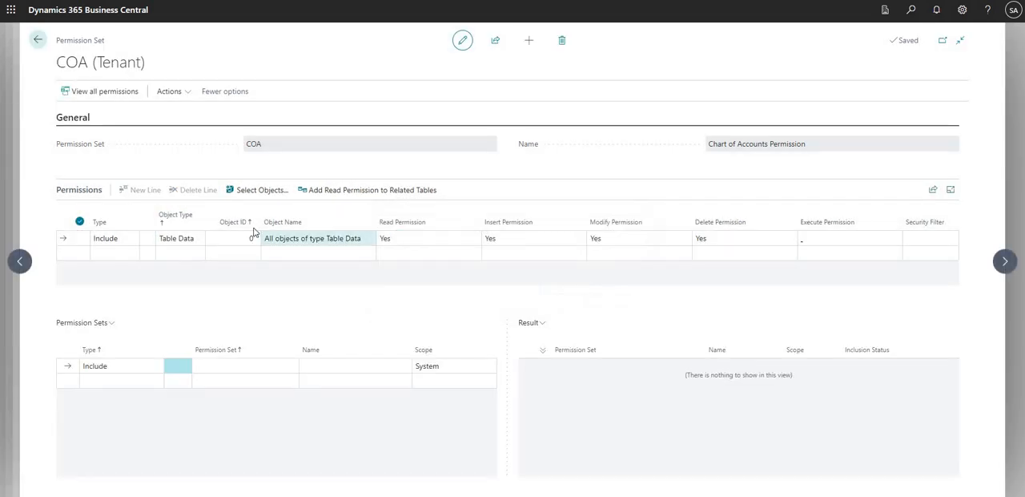
Start recording permissions for the COA permission set and confirm that the recording should begin
click(184, 96)
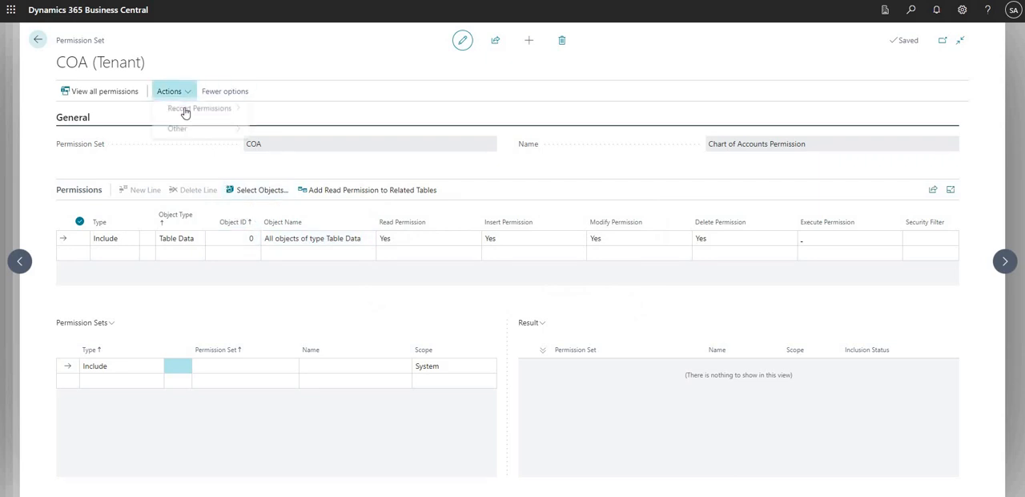
mouse_move(185, 114)
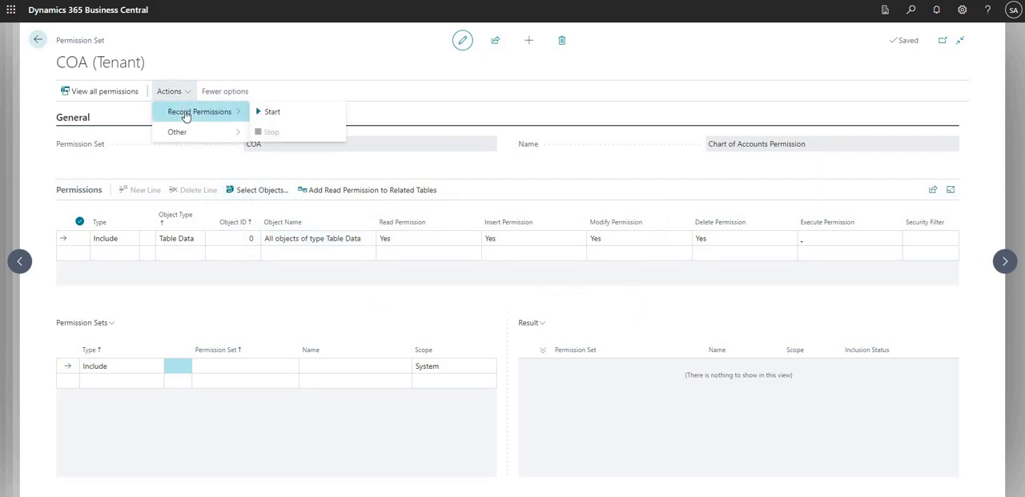
click(100, 61)
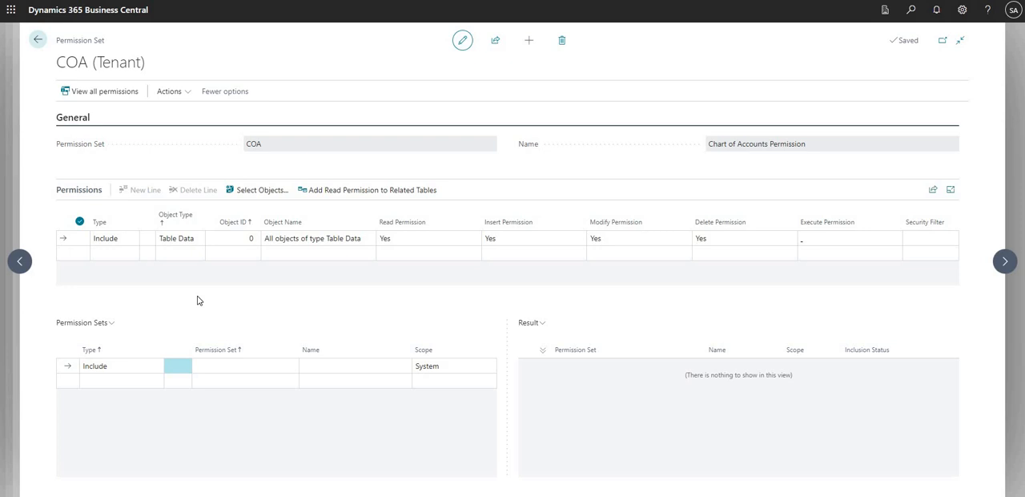
click(293, 260)
click(168, 91)
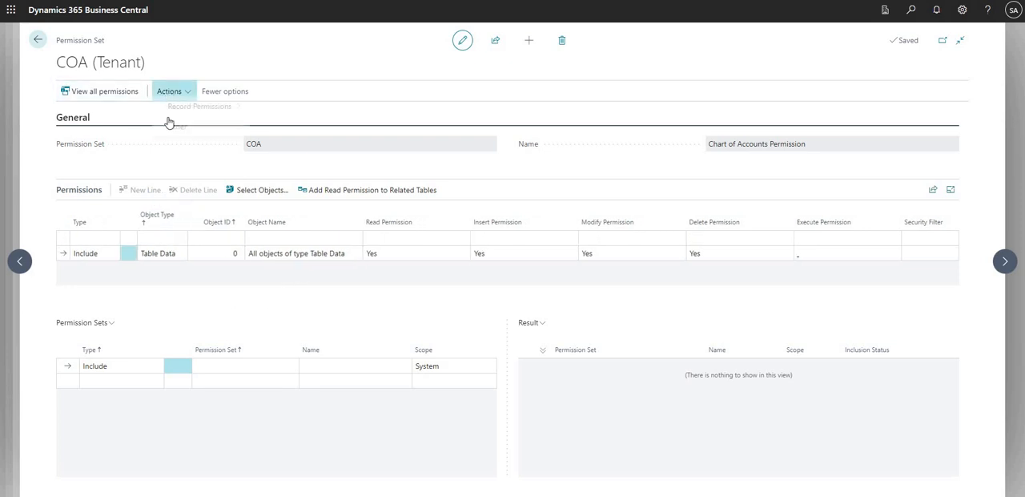
mouse_move(238, 110)
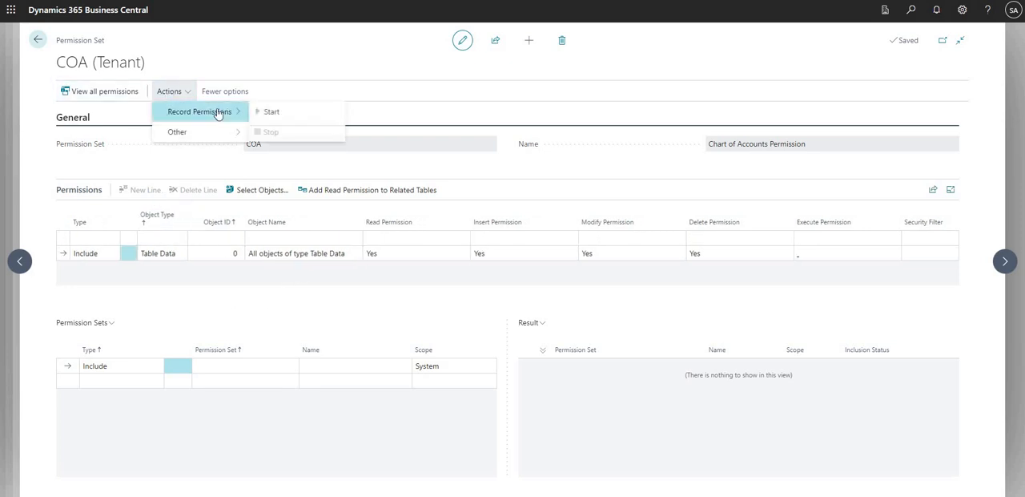
click(301, 114)
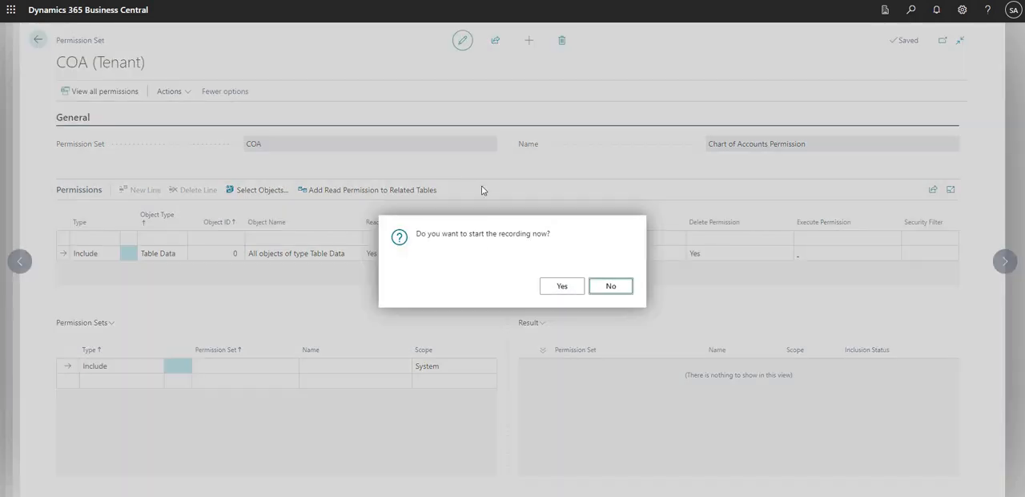
drag(418, 239, 551, 238)
click(561, 287)
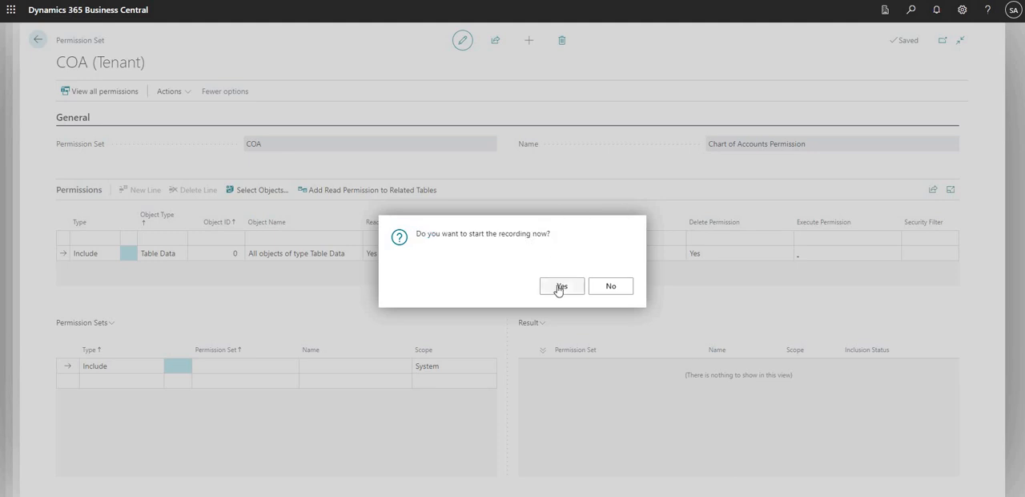
click(561, 287)
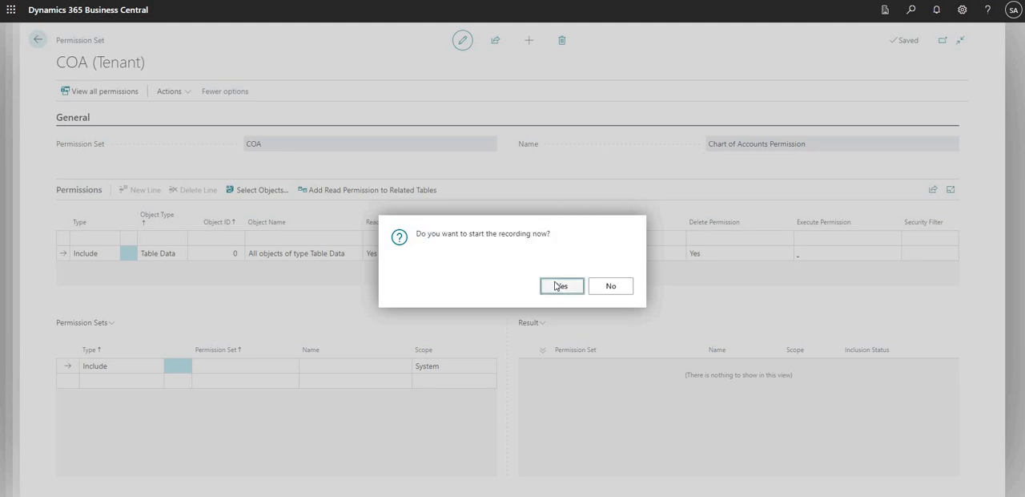
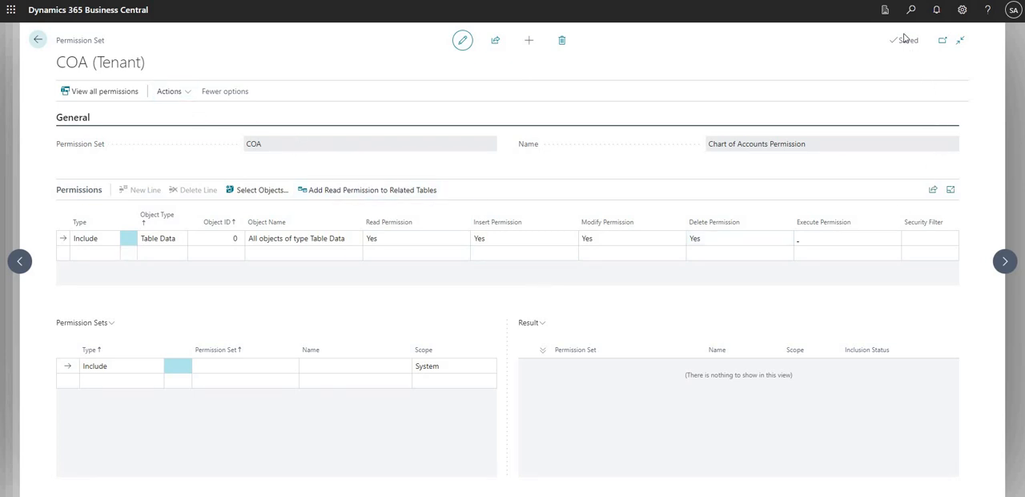
Open the Chart of Accounts list so the recording captures it, and return to the COA permission set
key(alt+q)
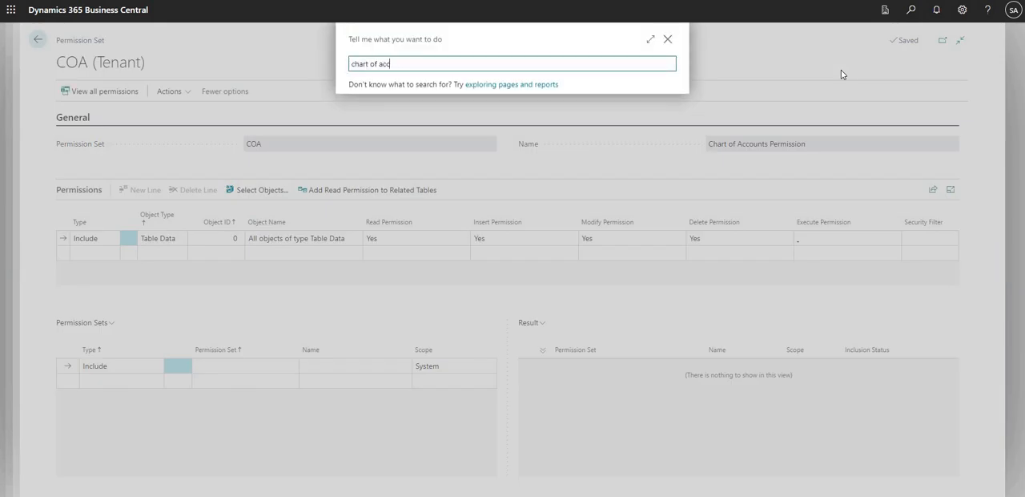
text(chart of acc)
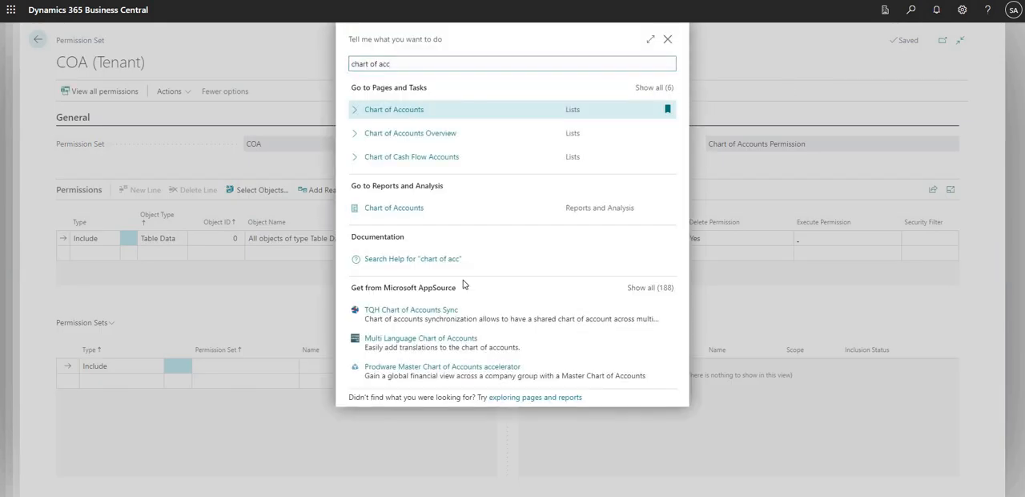
key(Return)
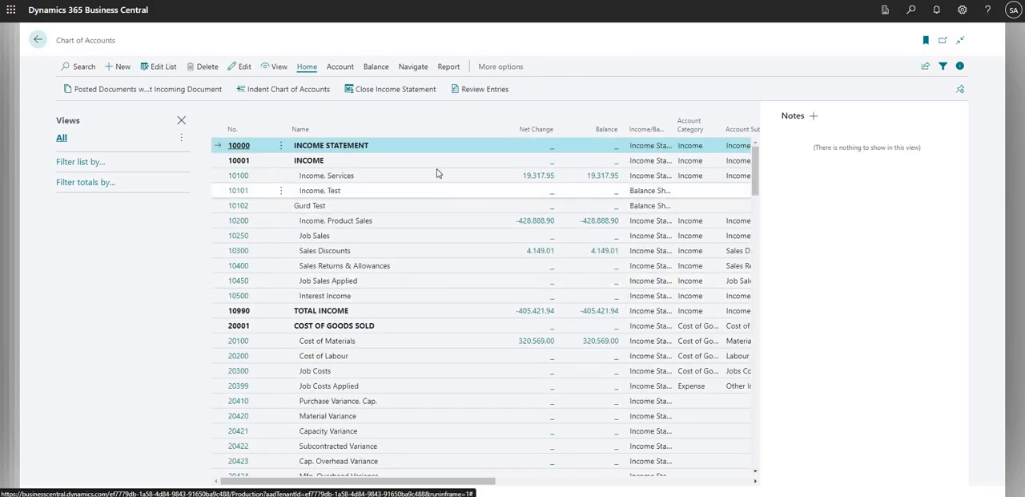
click(37, 41)
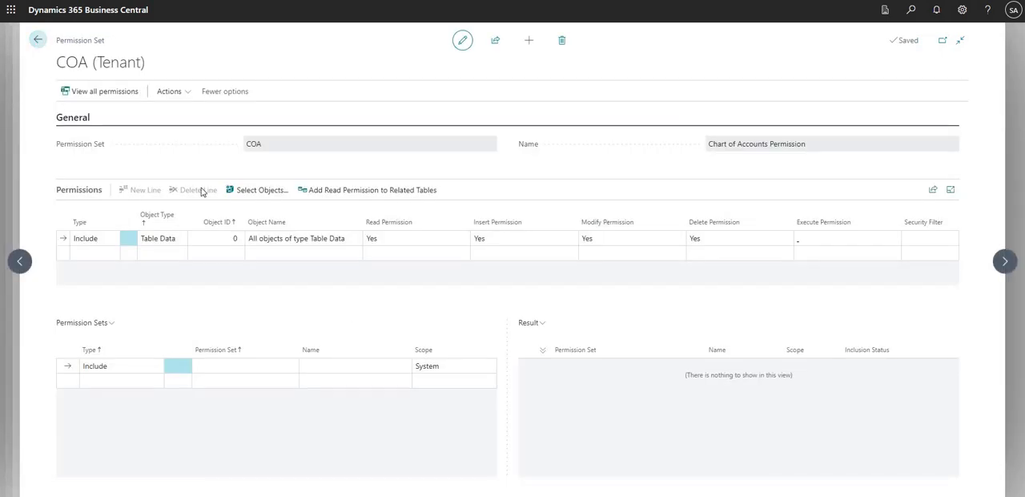
Stop the permission recording for the COA set and accept adding the recorded permissions
click(189, 99)
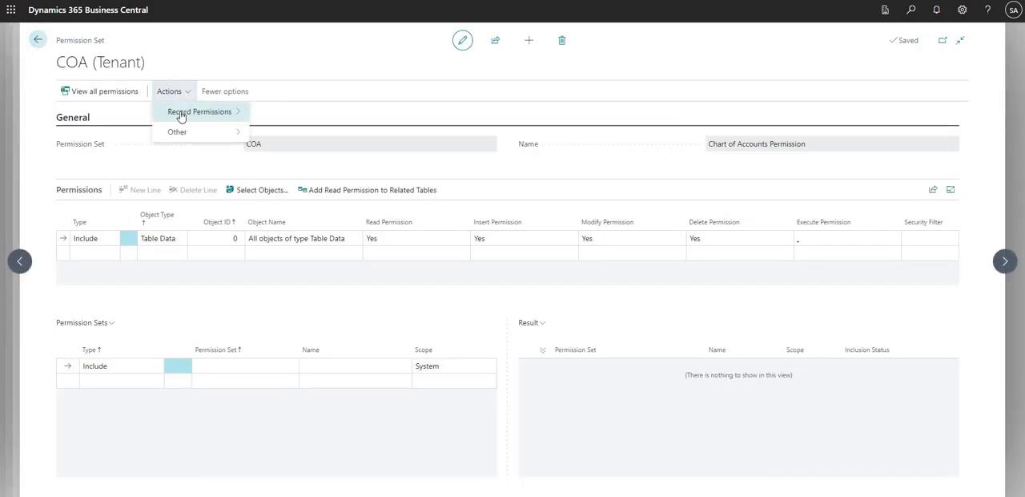
mouse_move(184, 111)
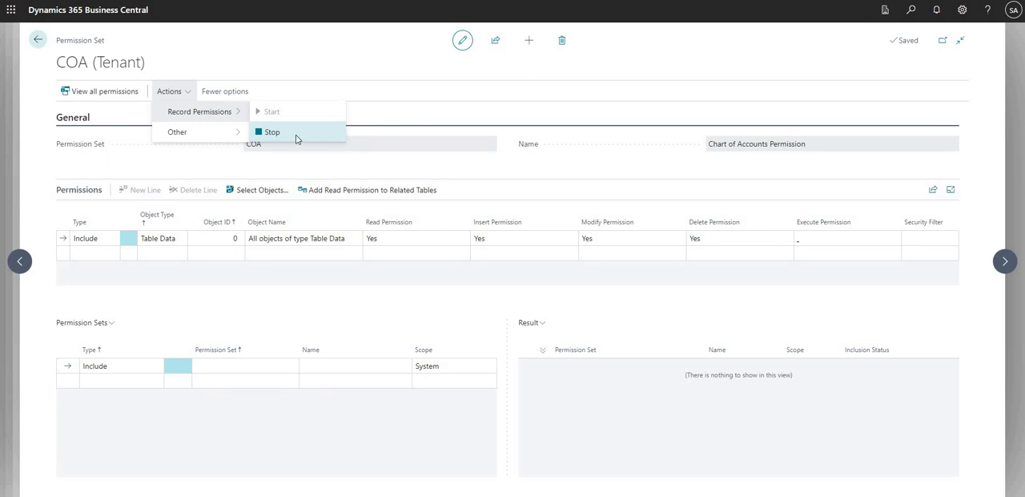
click(296, 136)
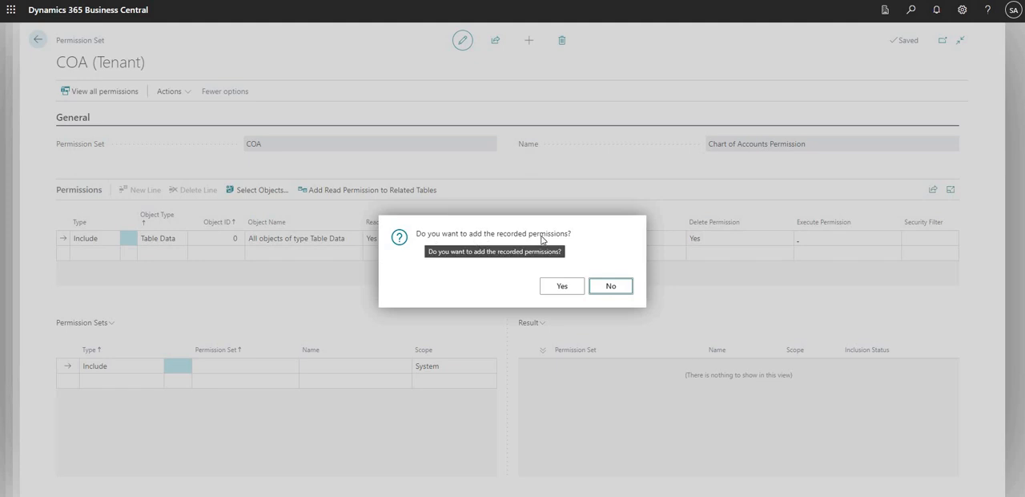
click(551, 290)
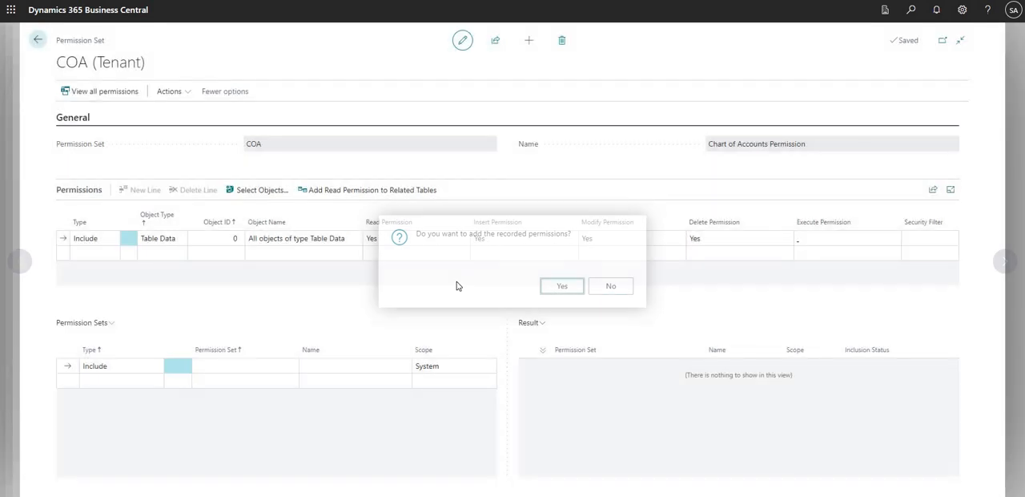
click(457, 282)
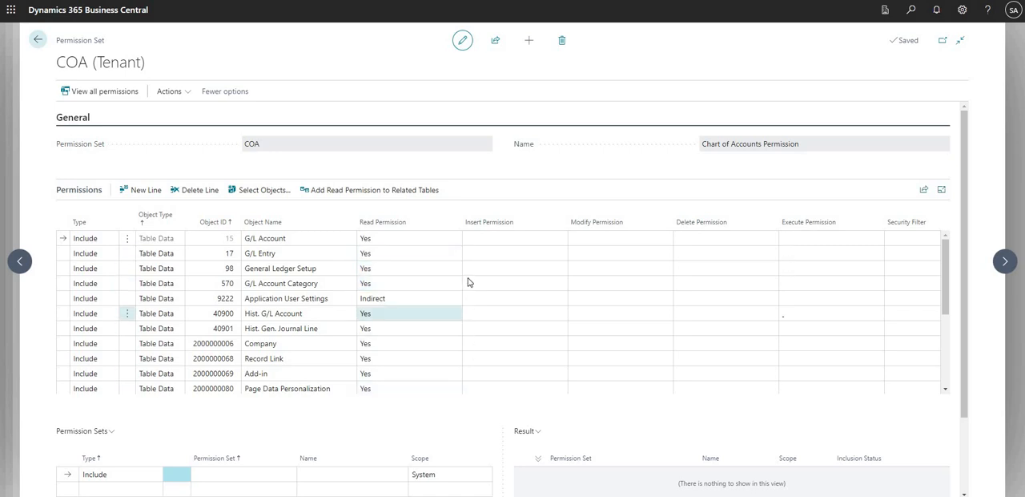
Review the recorded permission lines in the COA set, including the Read Permission of G/L Account and G/L Entry
click(468, 280)
scroll(458, 292, down, 5)
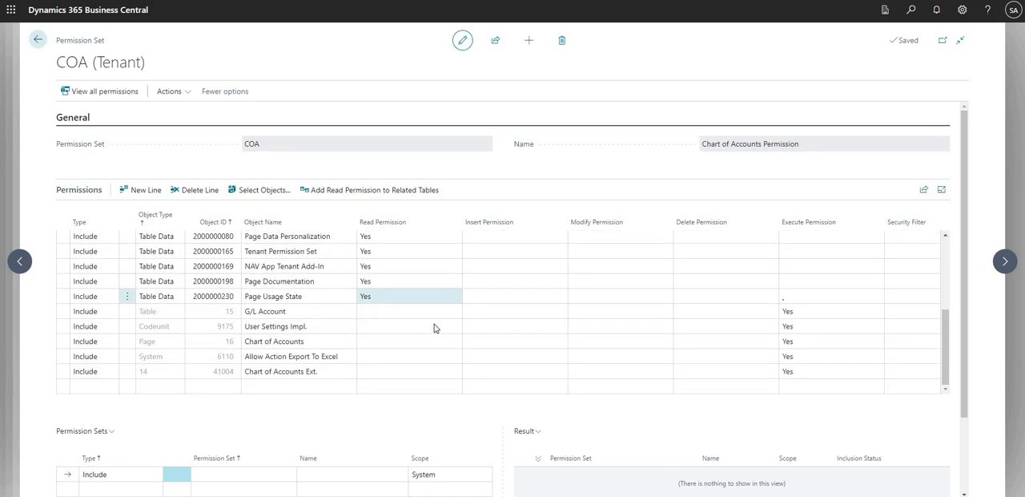
scroll(442, 336, up, 3)
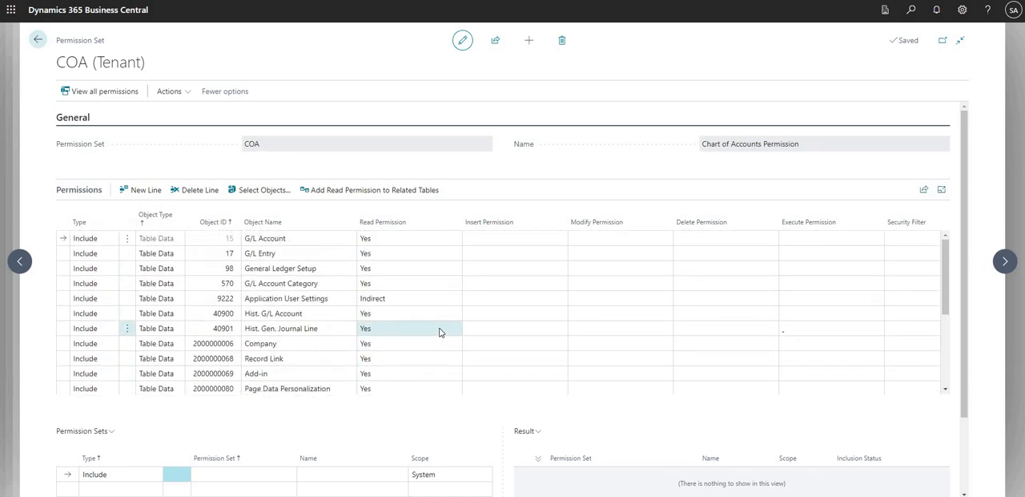
click(450, 252)
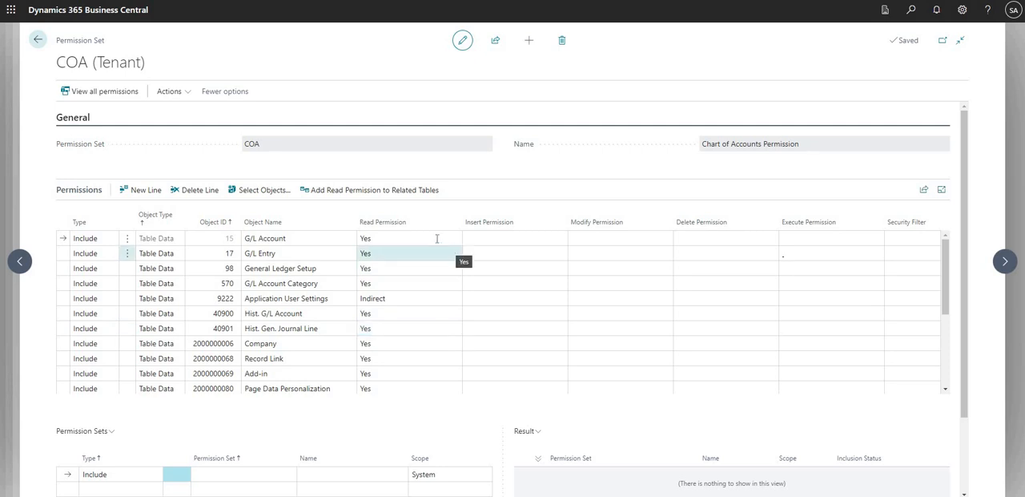
click(280, 262)
click(271, 255)
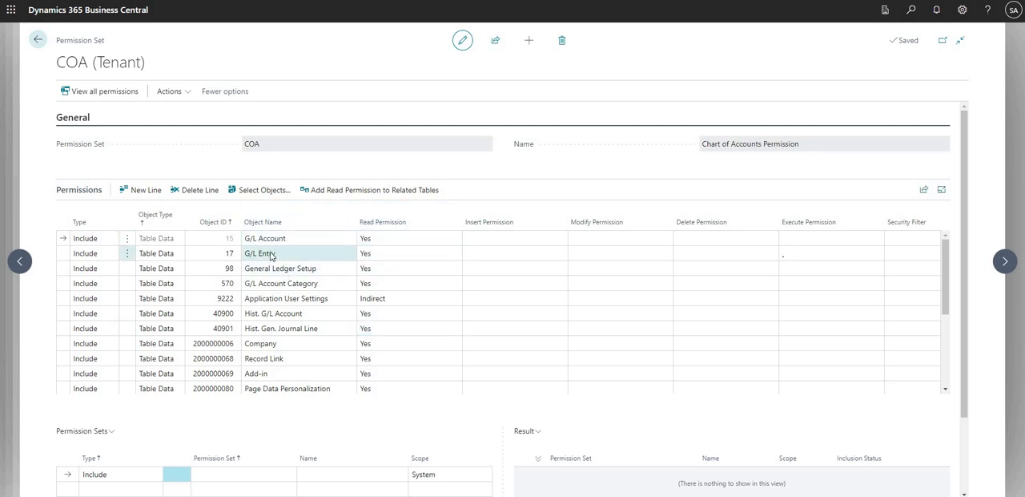
click(230, 244)
click(271, 244)
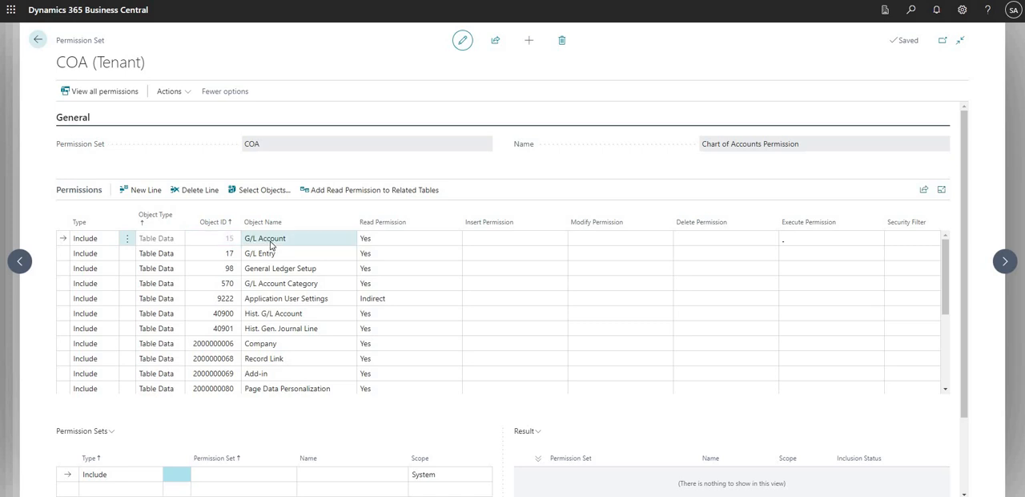
click(405, 242)
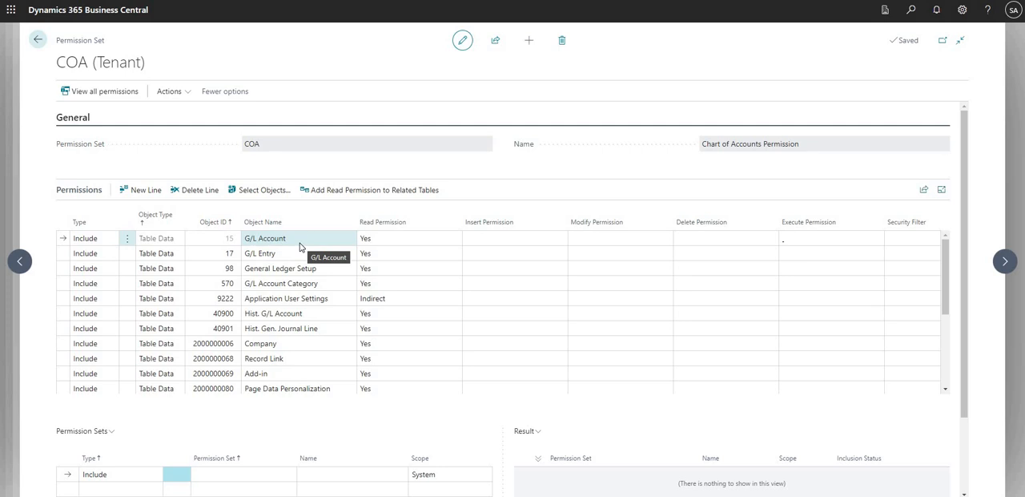
Return to the limited user's card and check the full name and the assigned COA permission set
click(38, 41)
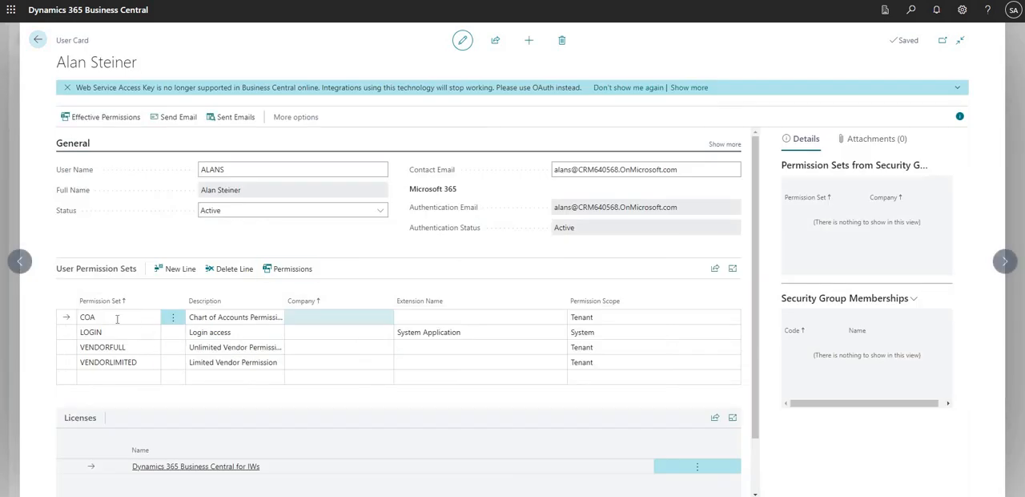
click(218, 192)
double_click(220, 192)
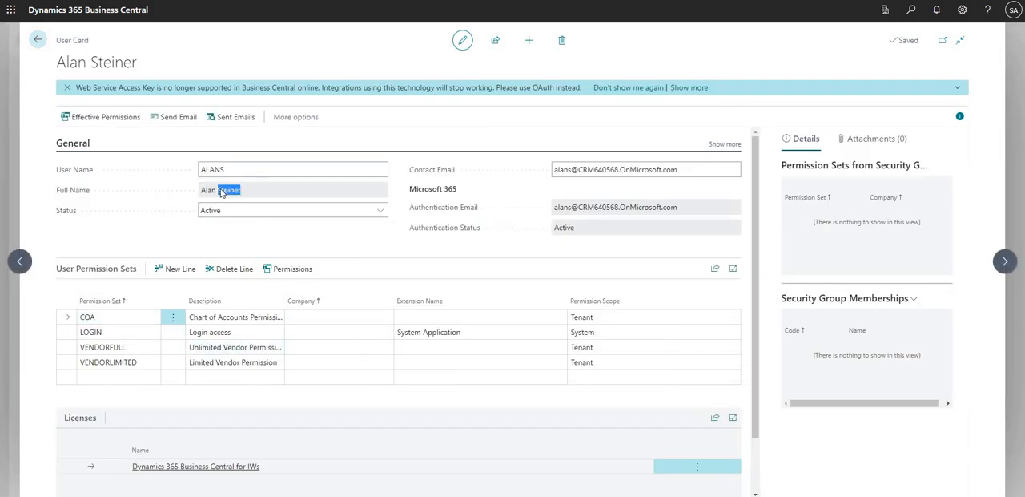
click(219, 192)
triple_click(219, 192)
click(93, 319)
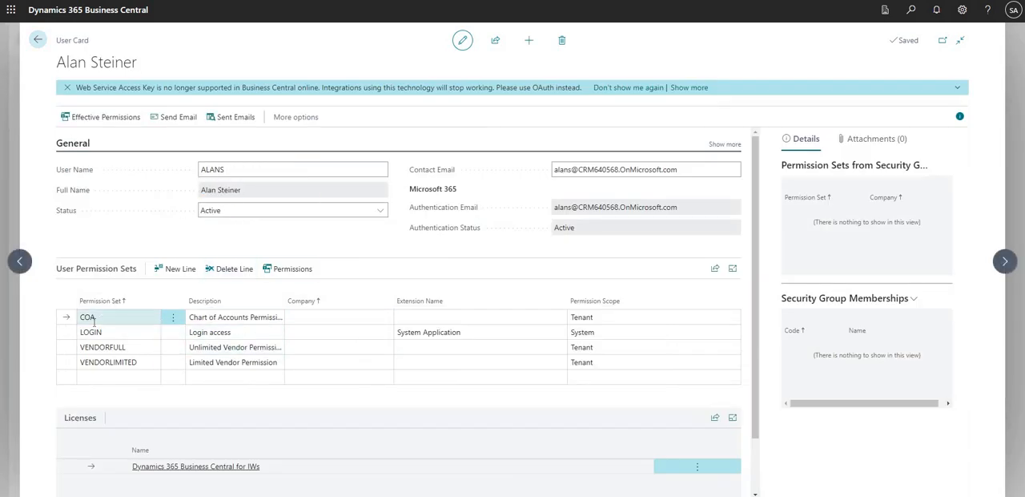
click(242, 316)
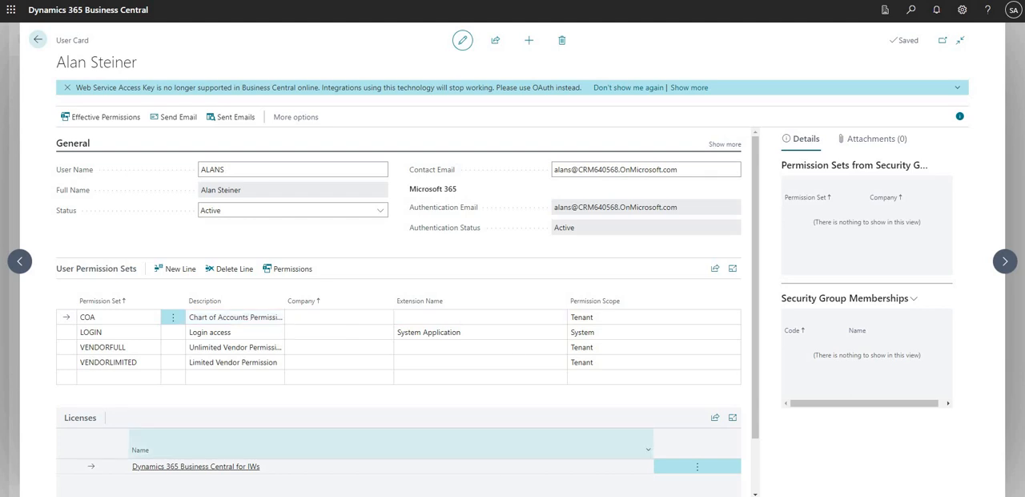
Switch to the limited user's Business Central session, go to its home page and check the signed-in account
click(545, 468)
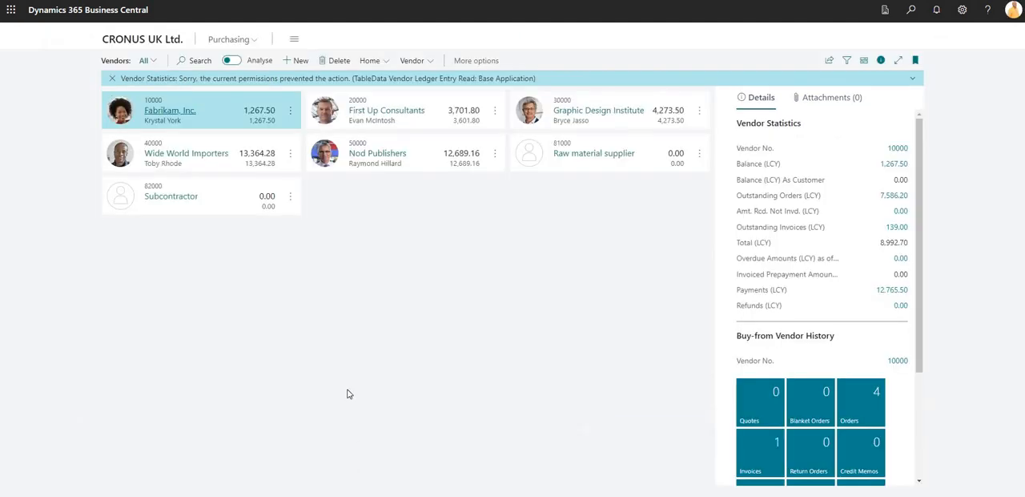
click(136, 44)
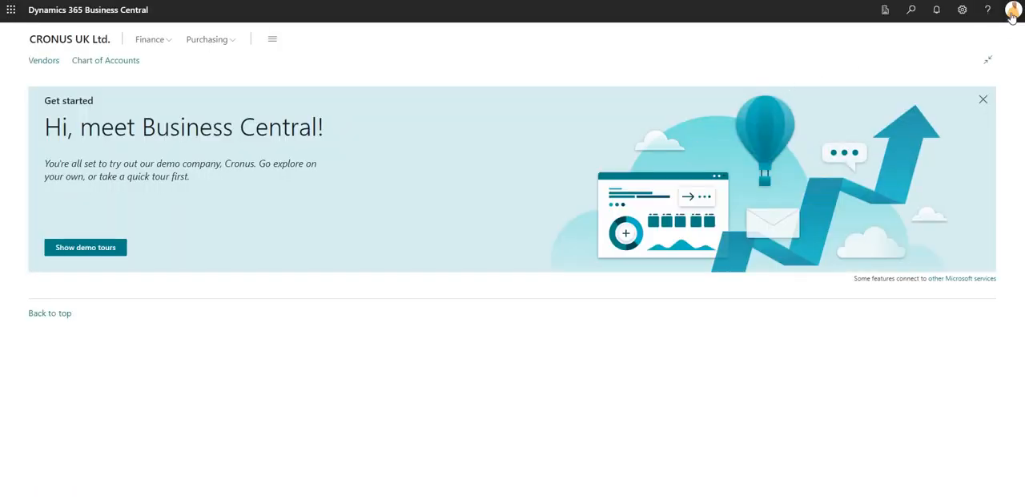
click(1012, 12)
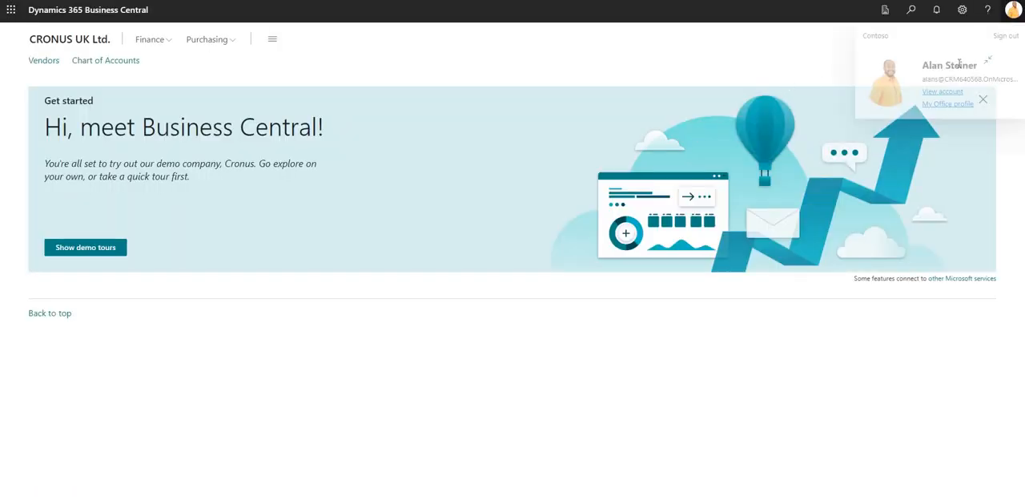
click(1013, 15)
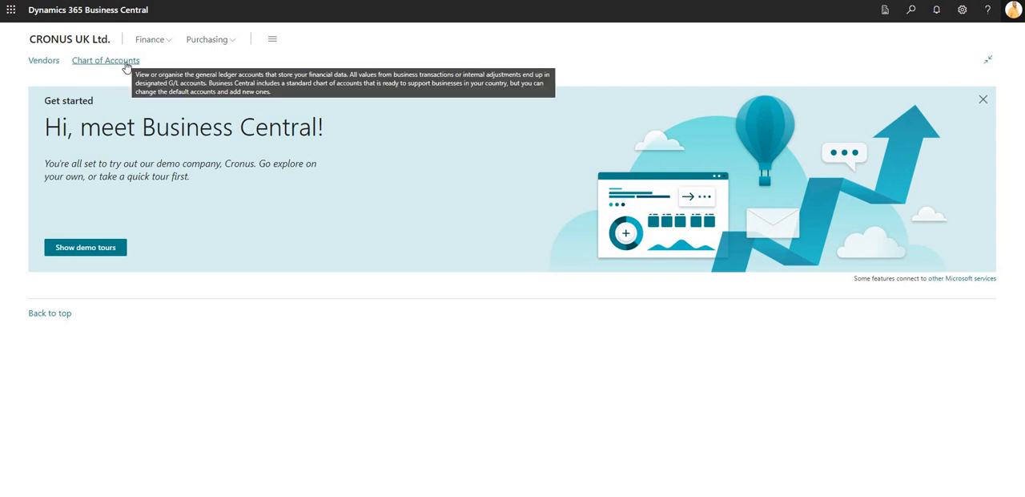
Open the Chart of Accounts as the limited user to test access, and return to the home page
click(208, 39)
click(152, 40)
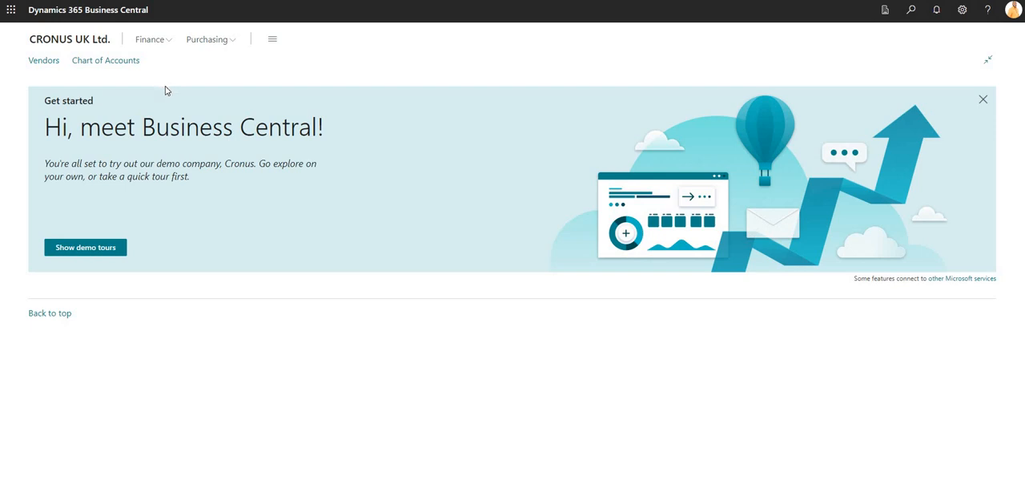
click(115, 64)
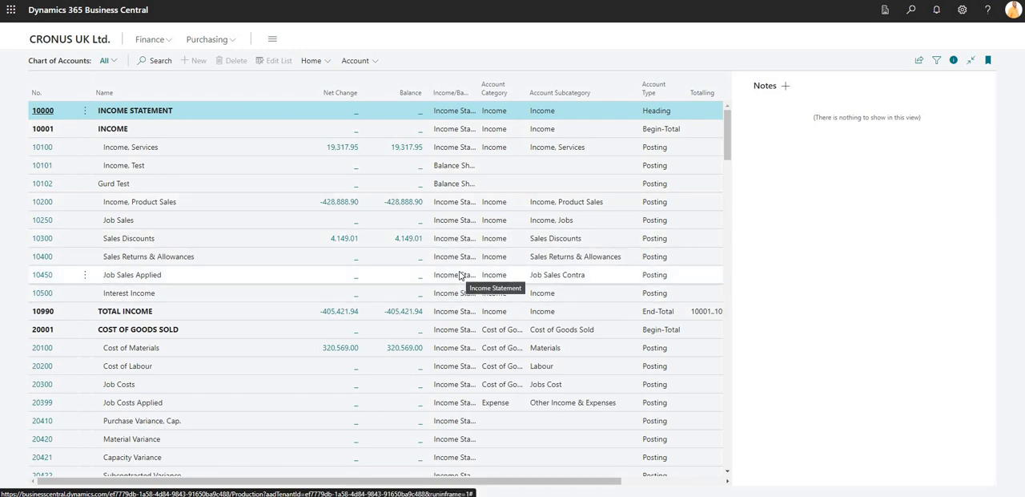
click(68, 42)
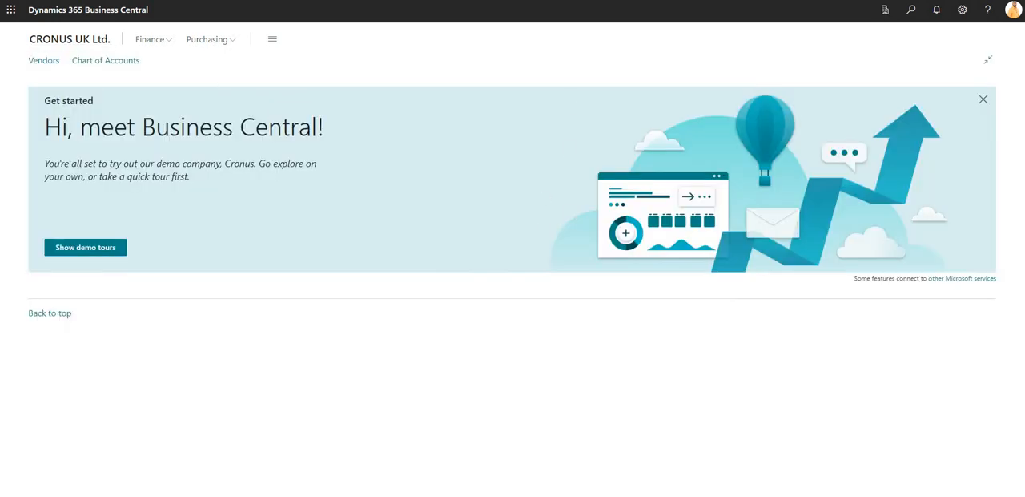
Switch back to the administrator's session on the user card and check which account is signed in
mouse_move(469, 494)
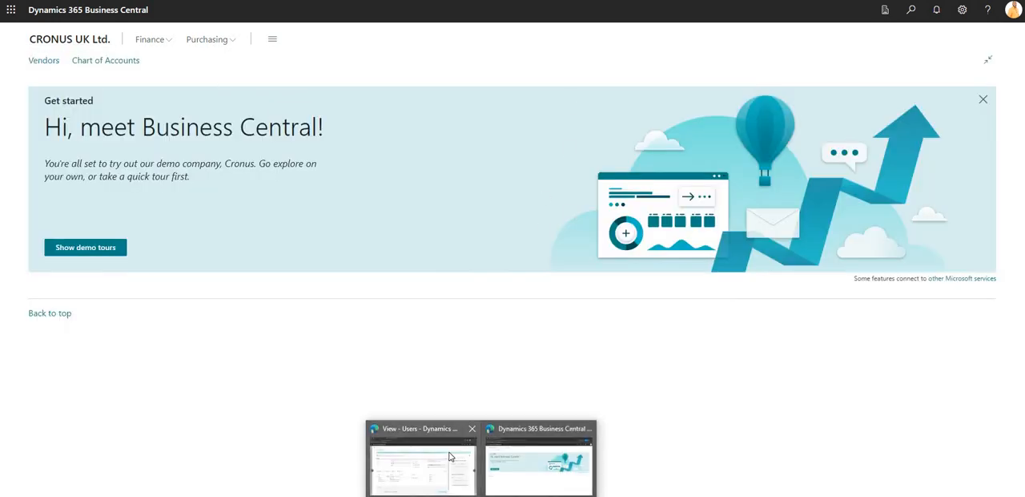
click(456, 453)
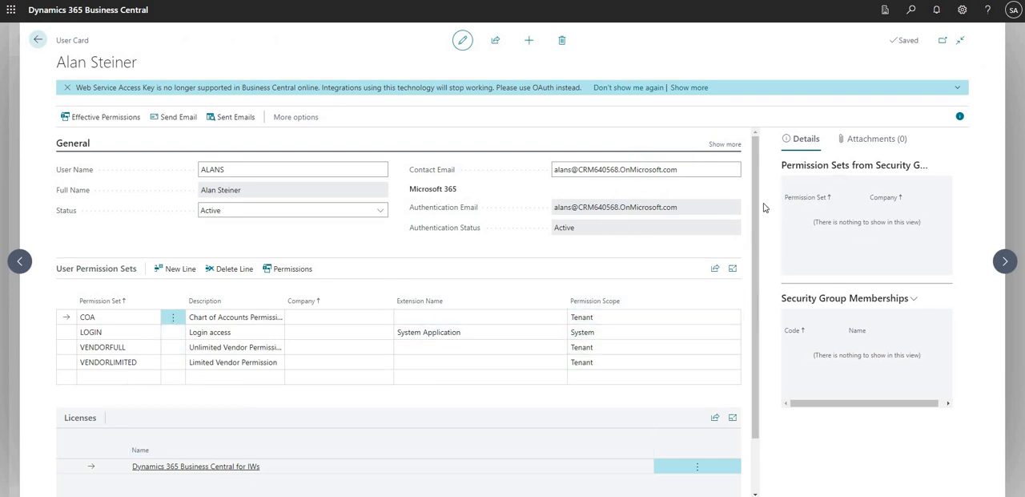
click(1013, 12)
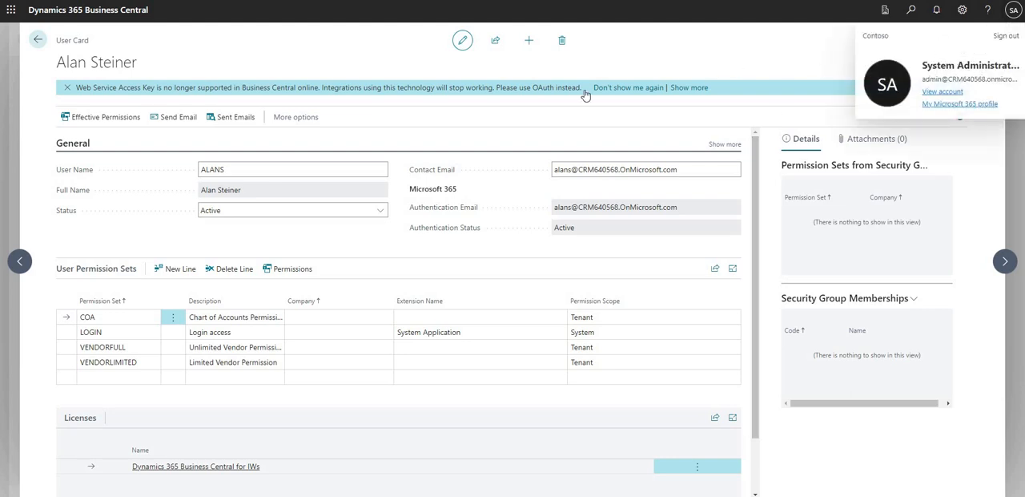
click(1010, 12)
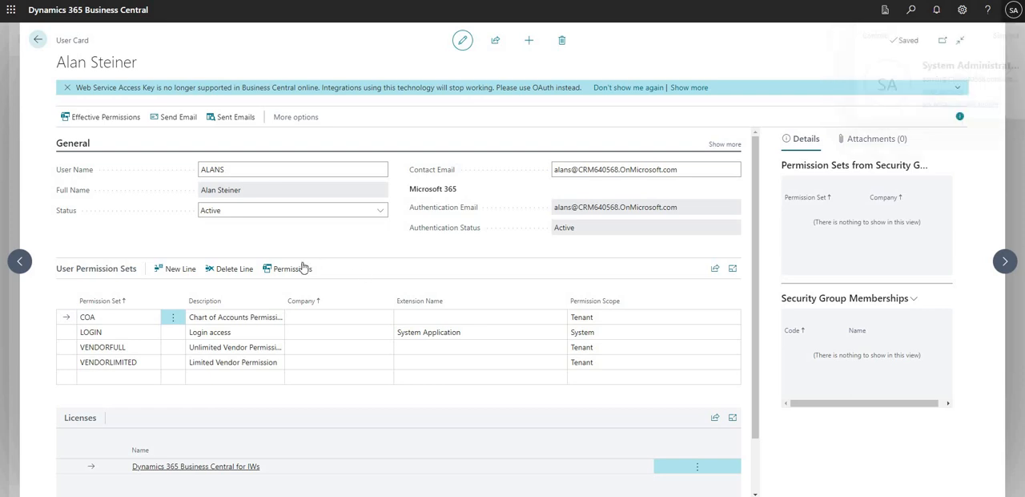
Open the permissions of the user's COA set and examine the line for the Chart of Accounts page, object ID 16
click(84, 317)
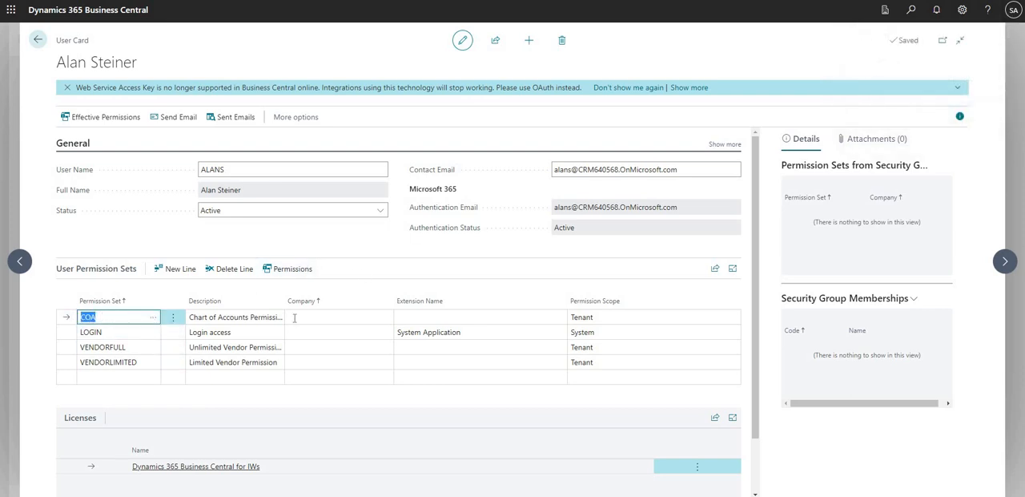
click(302, 276)
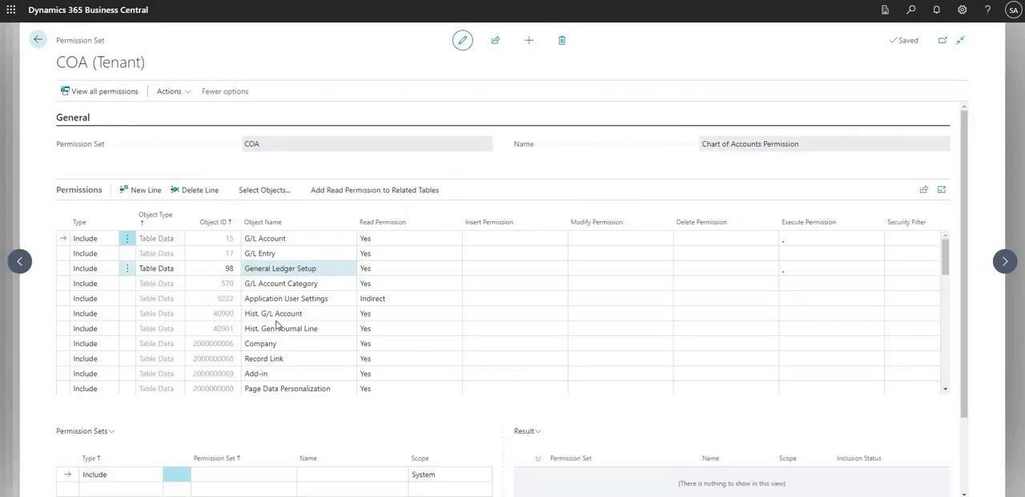
scroll(256, 344, down, 5)
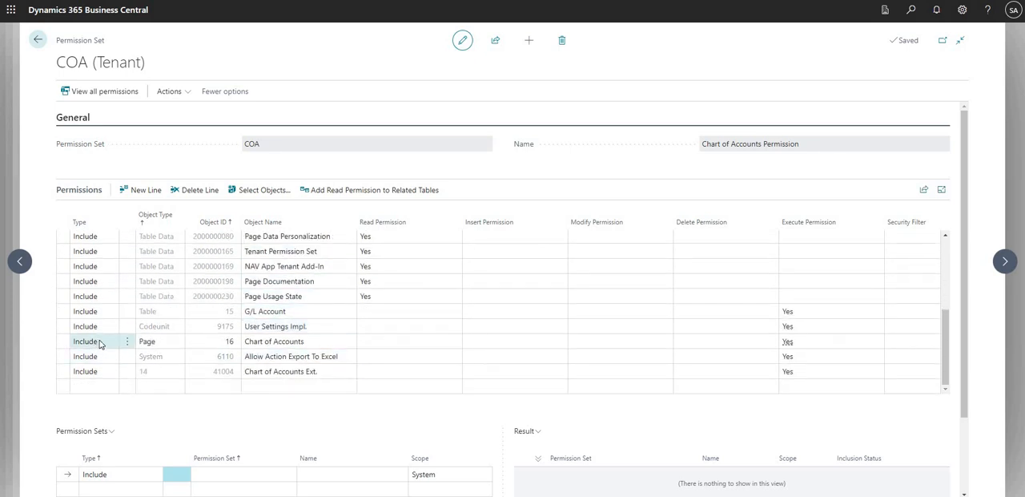
click(149, 342)
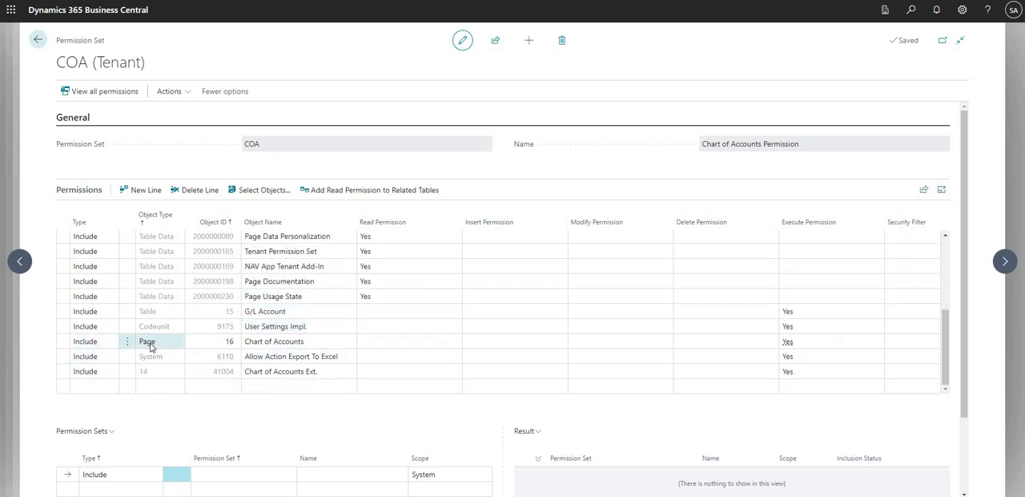
click(216, 345)
click(270, 344)
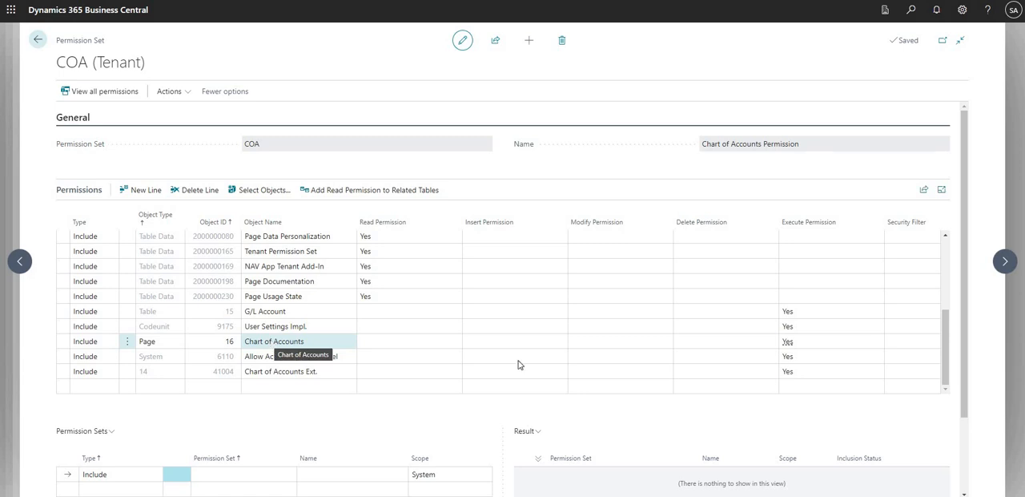
Set the type of the Chart of Accounts page line, object ID 16, to Exclude in the COA permission set and return to the user card
click(783, 345)
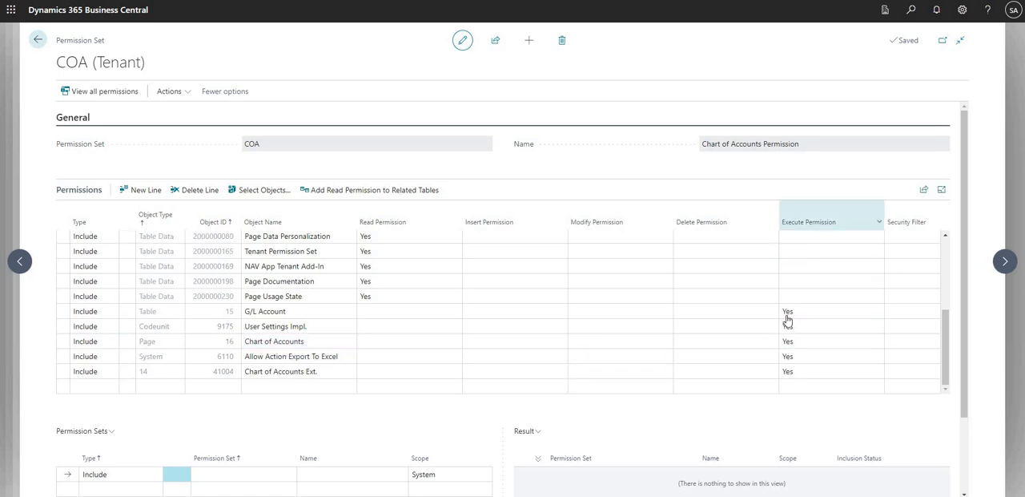
click(677, 344)
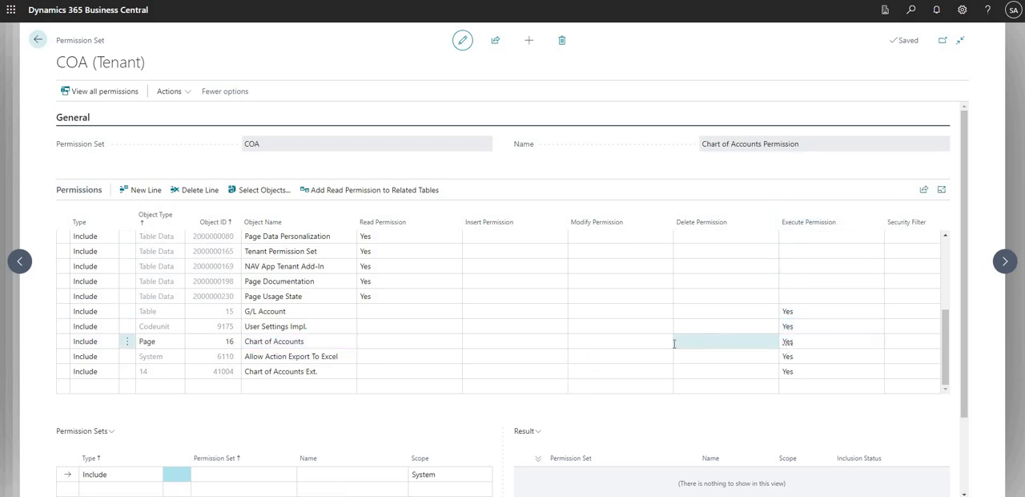
click(635, 348)
click(393, 343)
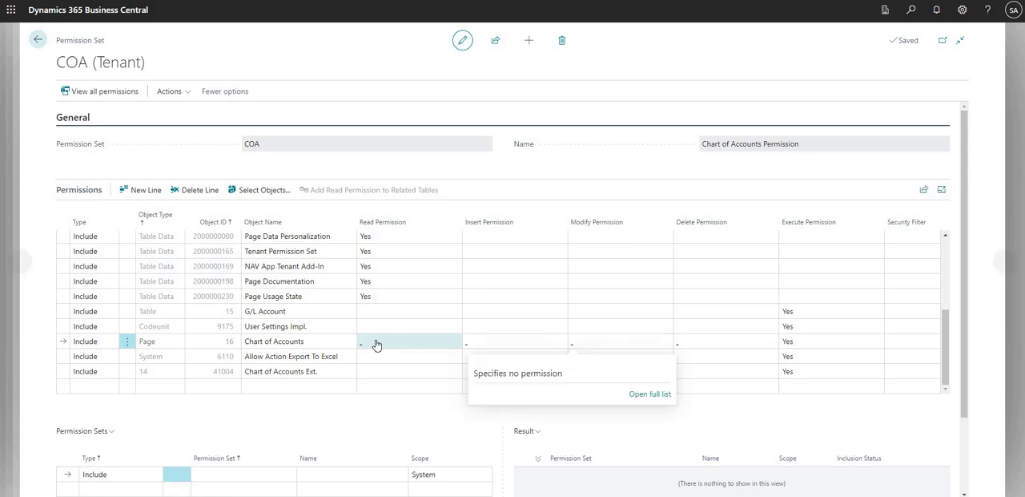
click(261, 343)
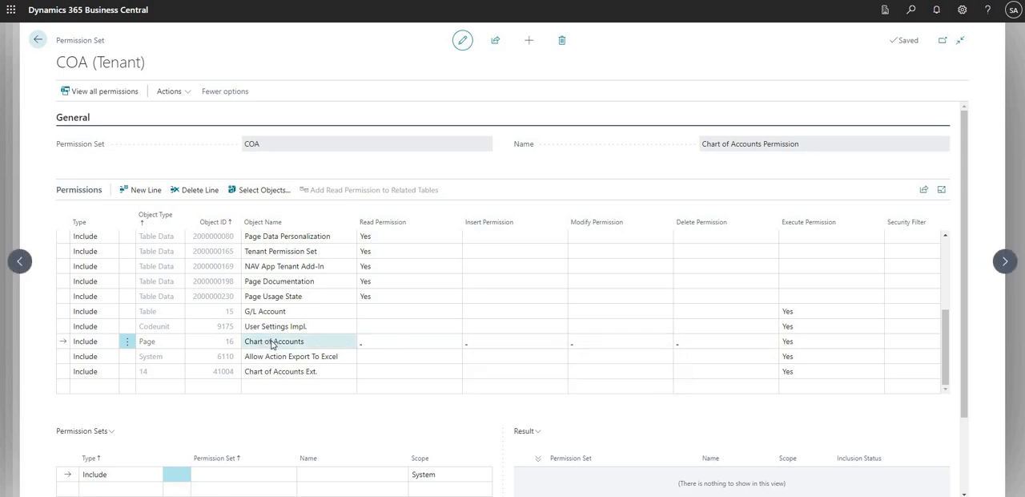
click(144, 346)
click(97, 345)
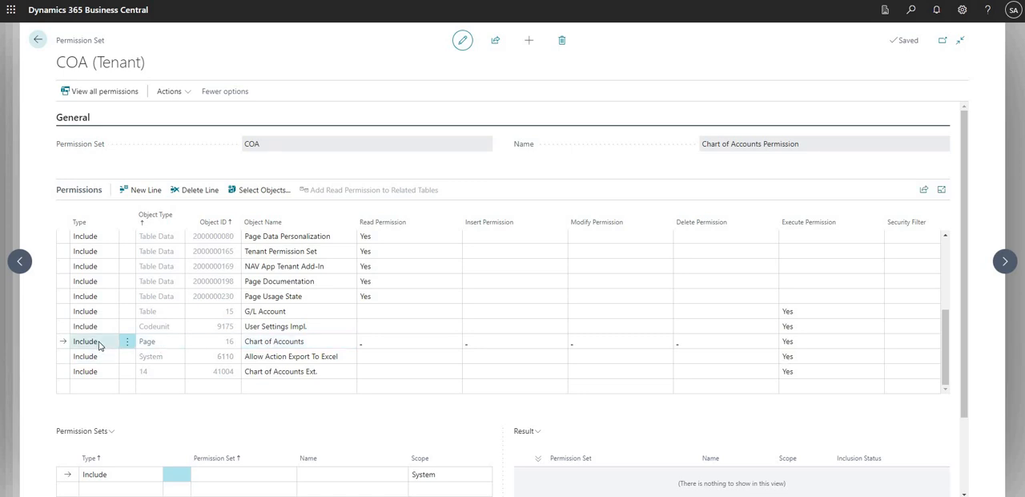
click(100, 344)
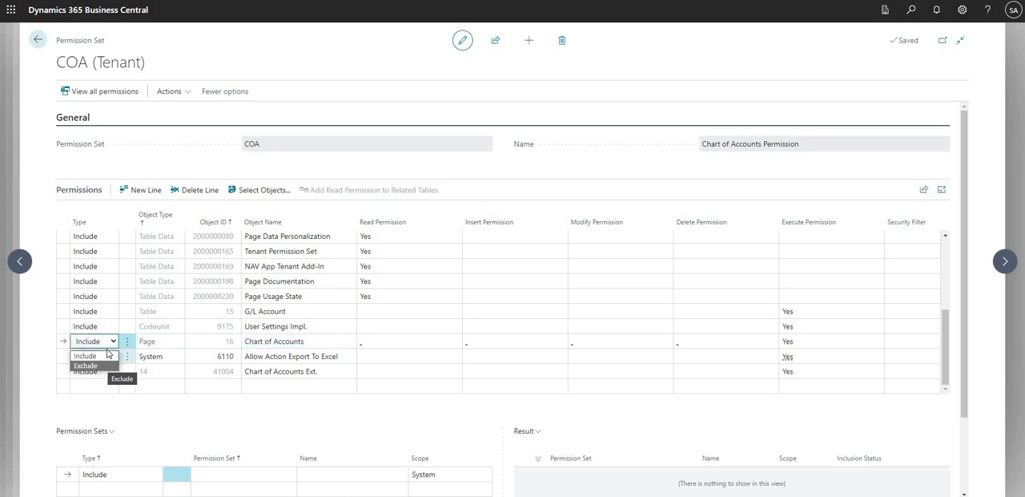
click(107, 353)
click(222, 345)
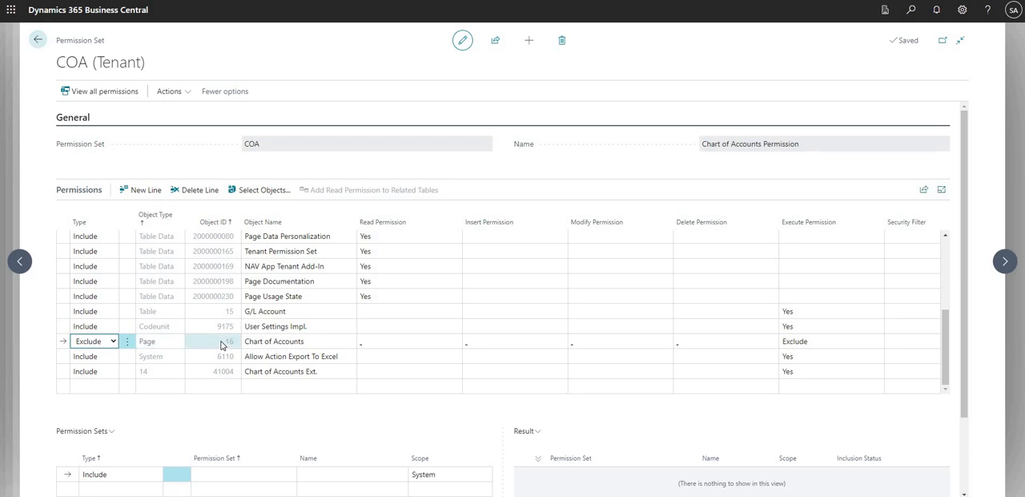
click(262, 162)
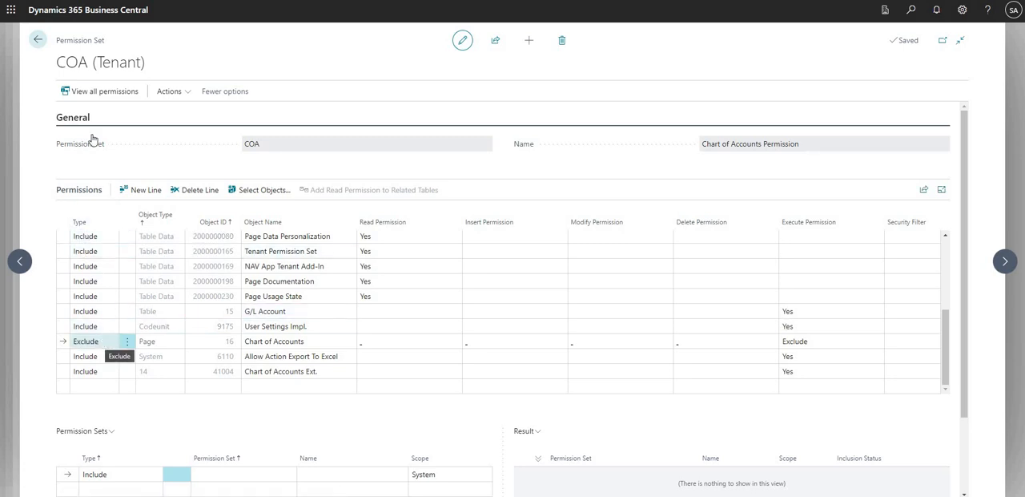
click(37, 43)
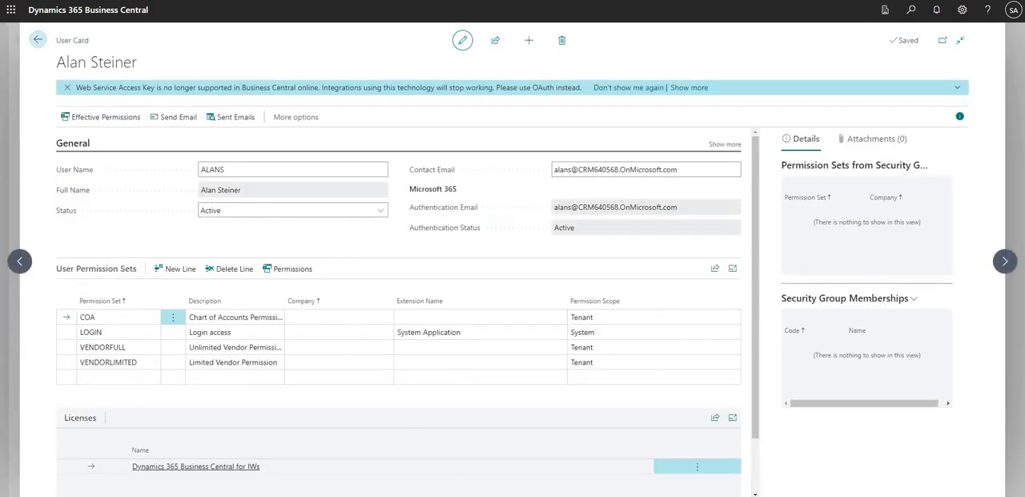
Switch to the limited user's session, check the signed-in account and reload the home page to apply the changed permissions
click(520, 479)
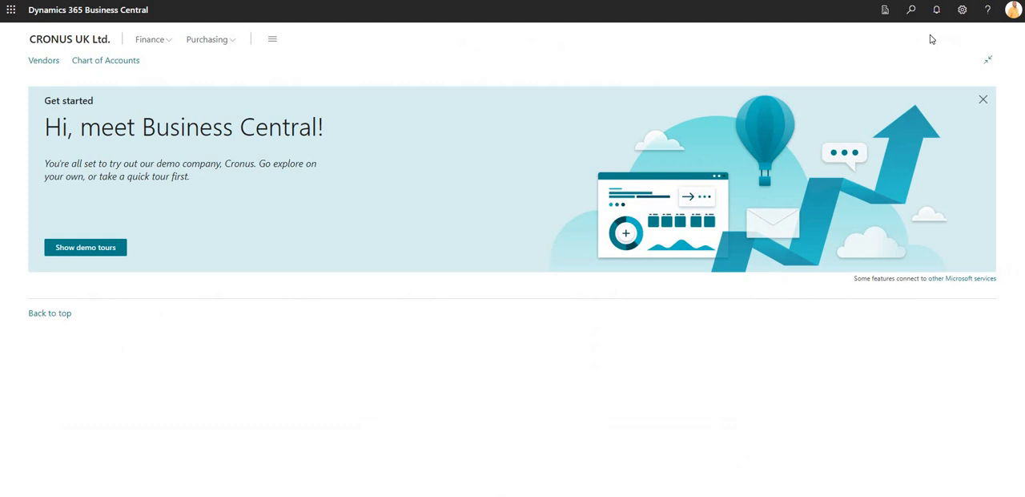
click(1014, 11)
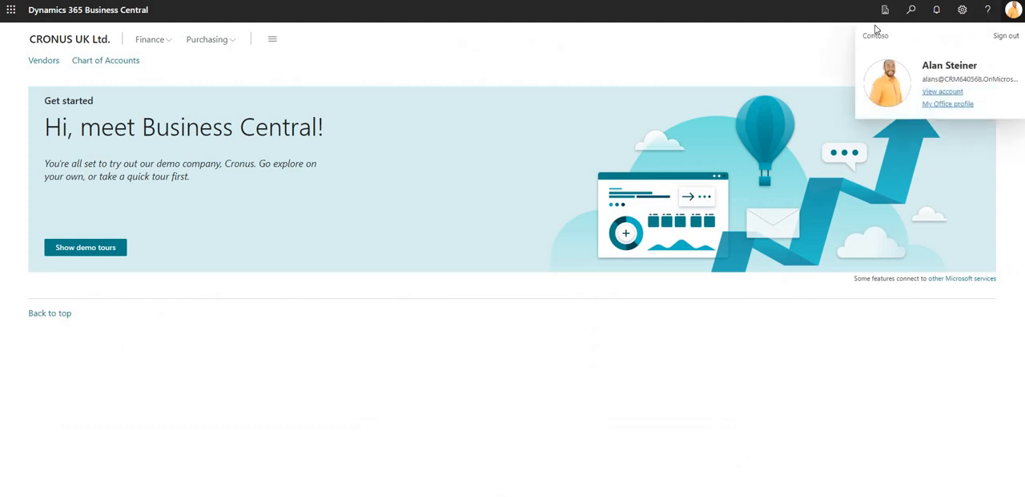
key(F5)
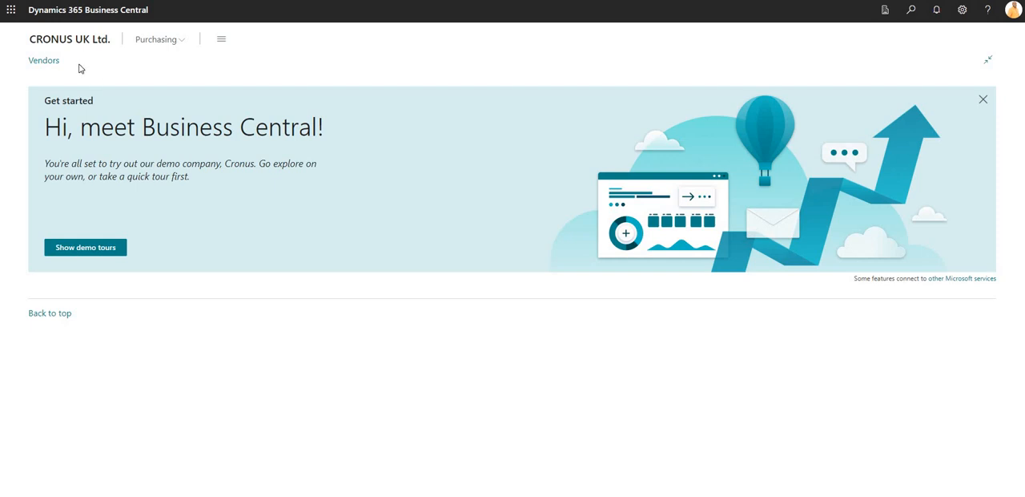
Search for "chart of accounts" as the limited user, and check which features the role overview offers
click(885, 11)
text(ch)
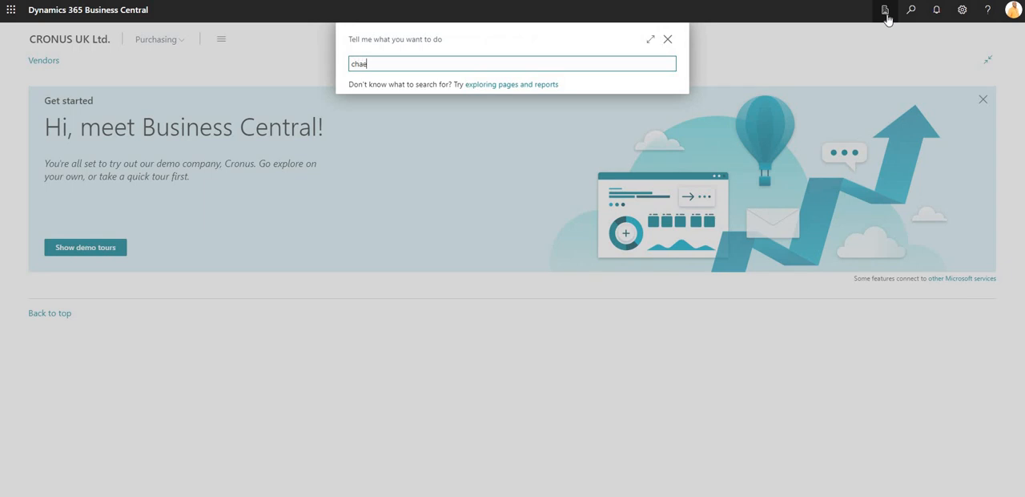
text(art of accounts)
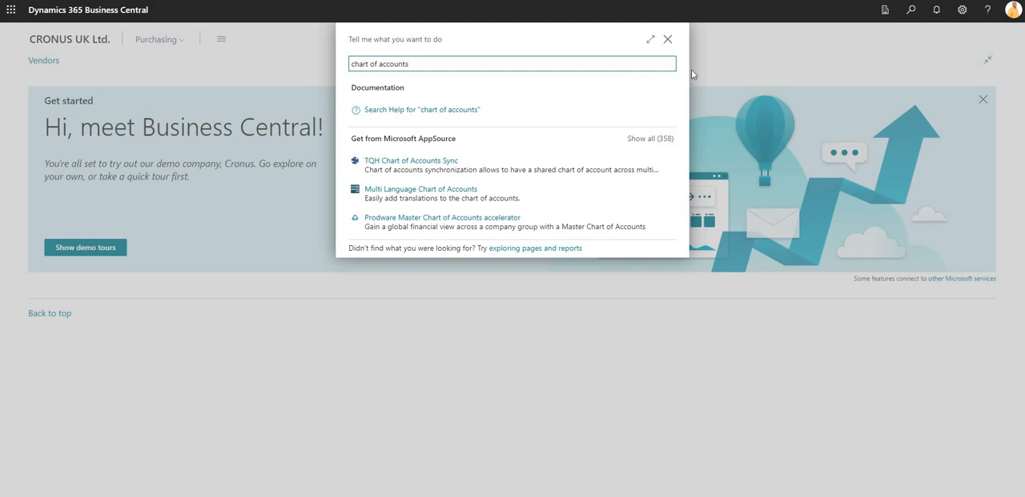
click(669, 41)
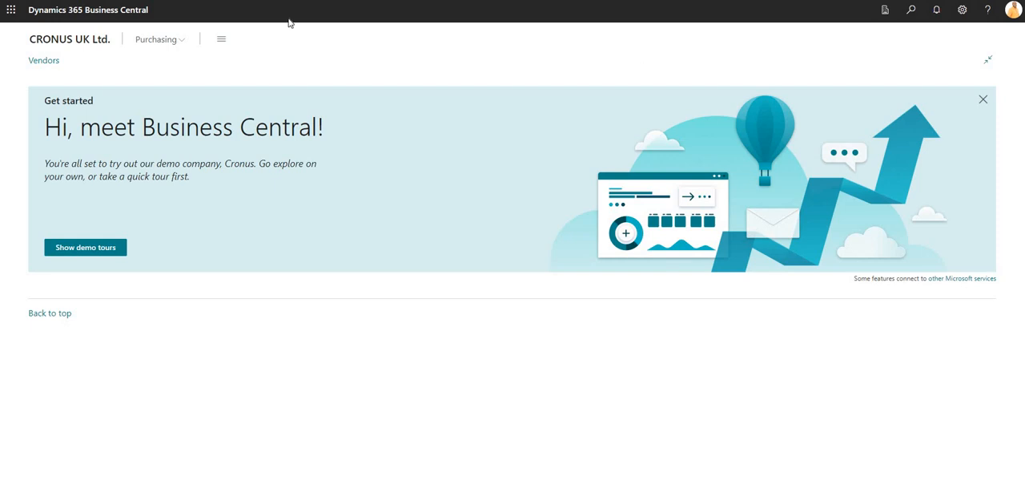
click(223, 42)
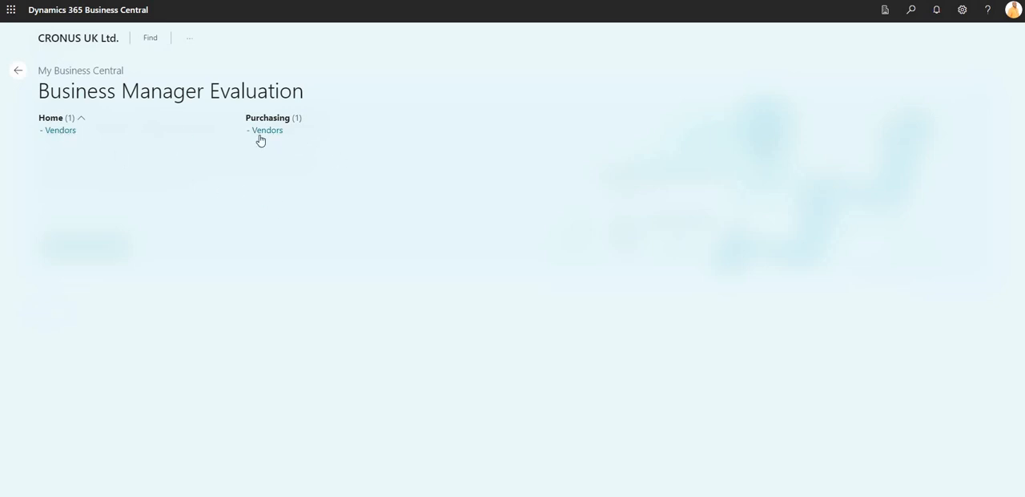
click(20, 76)
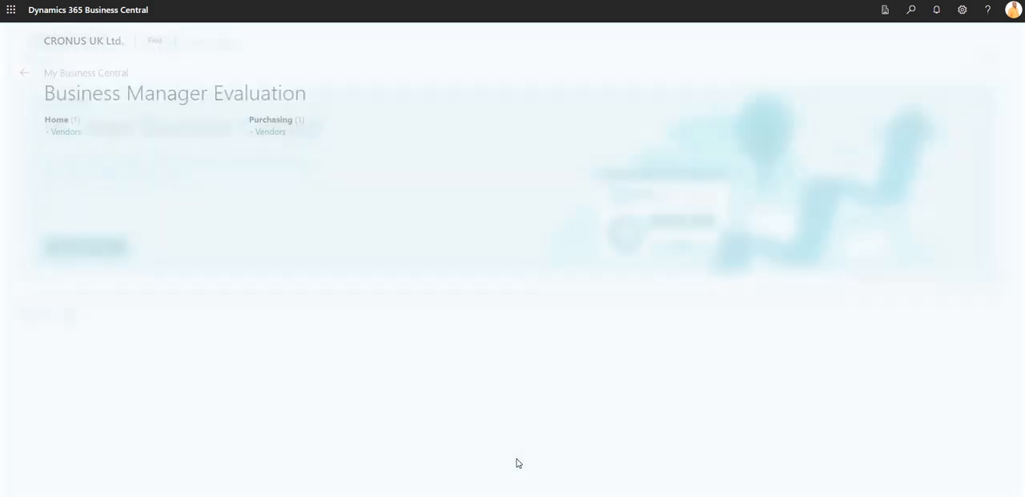
Switch back to the administrator's session, return to its home page and check the signed-in account
click(448, 464)
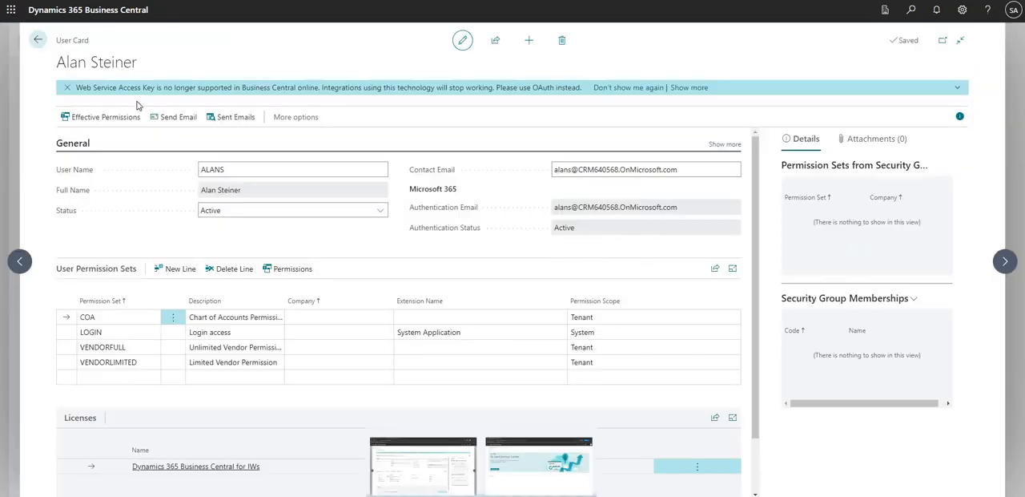
click(42, 45)
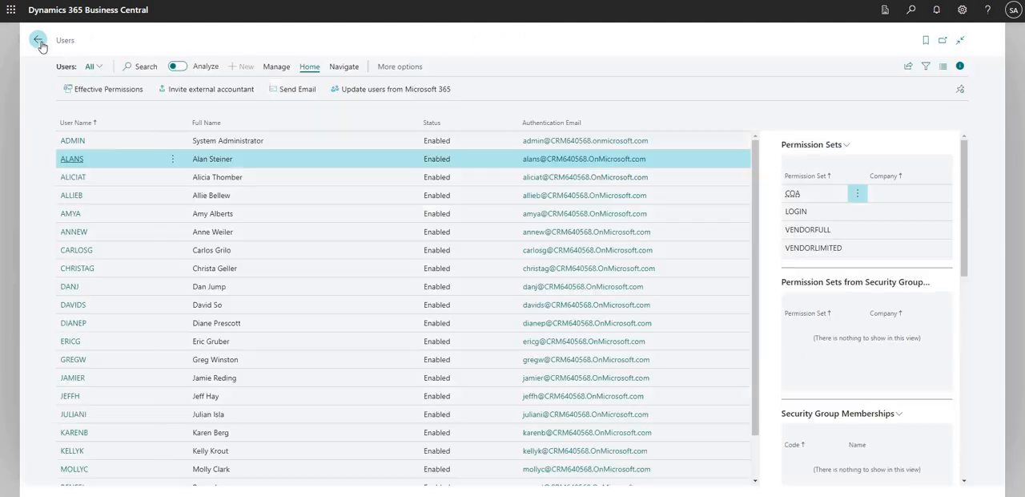
click(40, 45)
click(1013, 10)
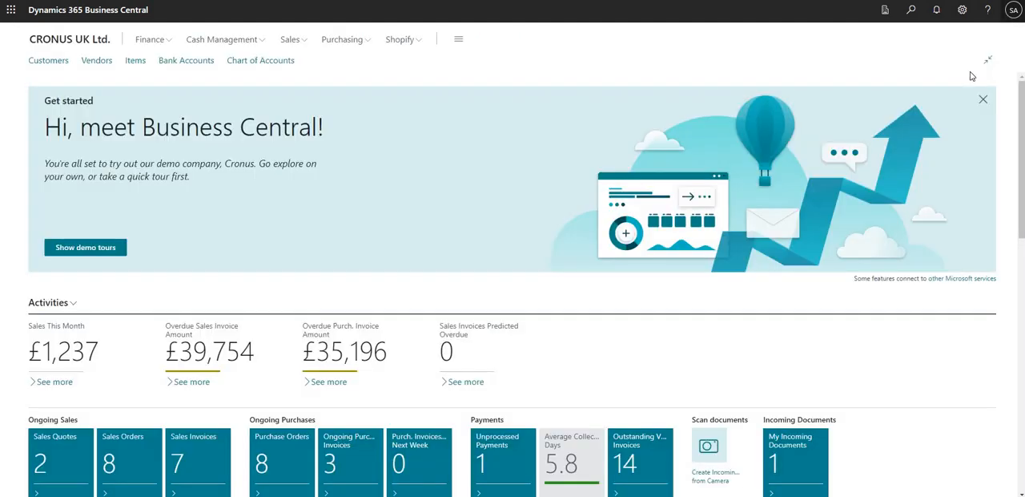
click(1014, 10)
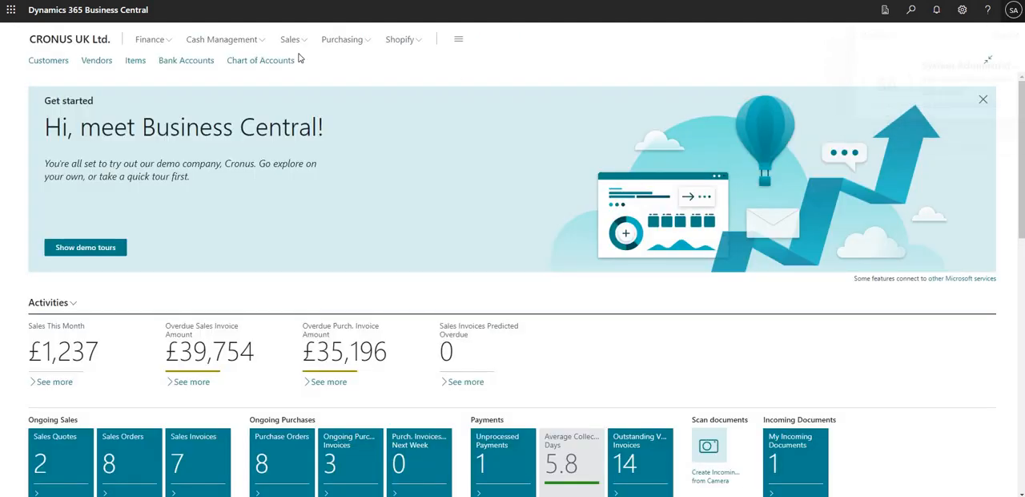
Open the administrator's role overview, extend it to all roles and find "vendors" in it
click(458, 40)
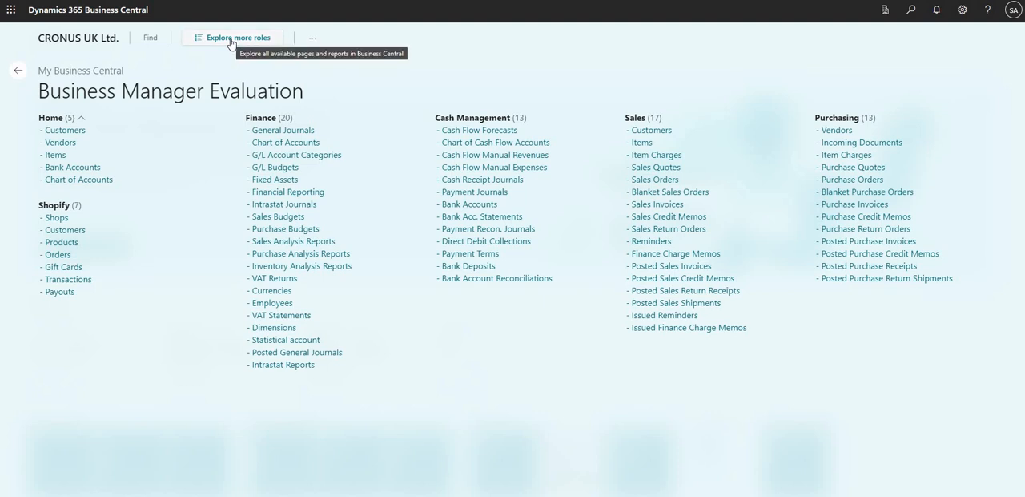
click(232, 40)
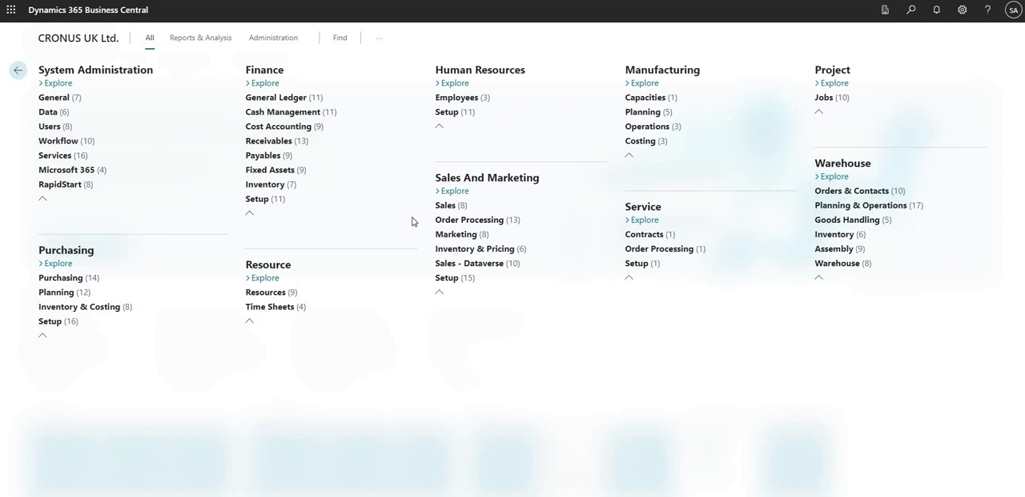
click(346, 39)
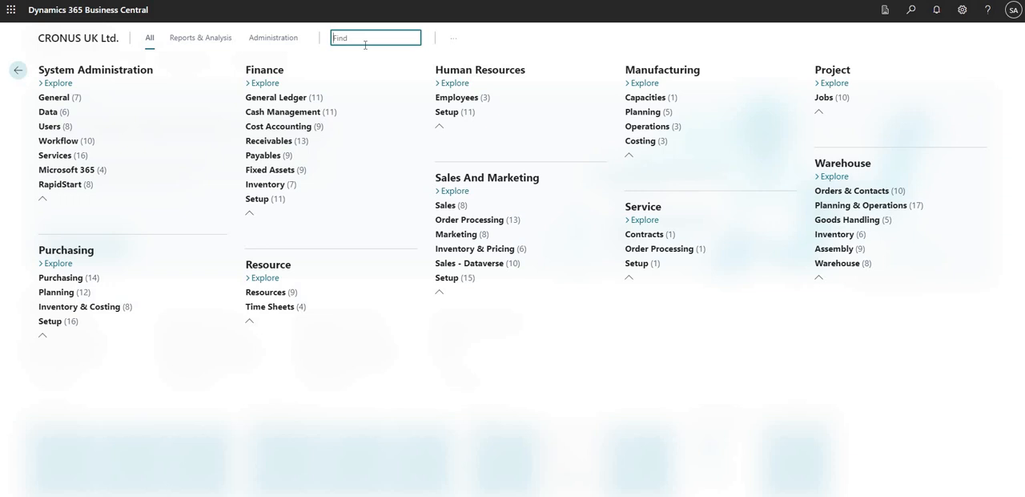
text(vendors)
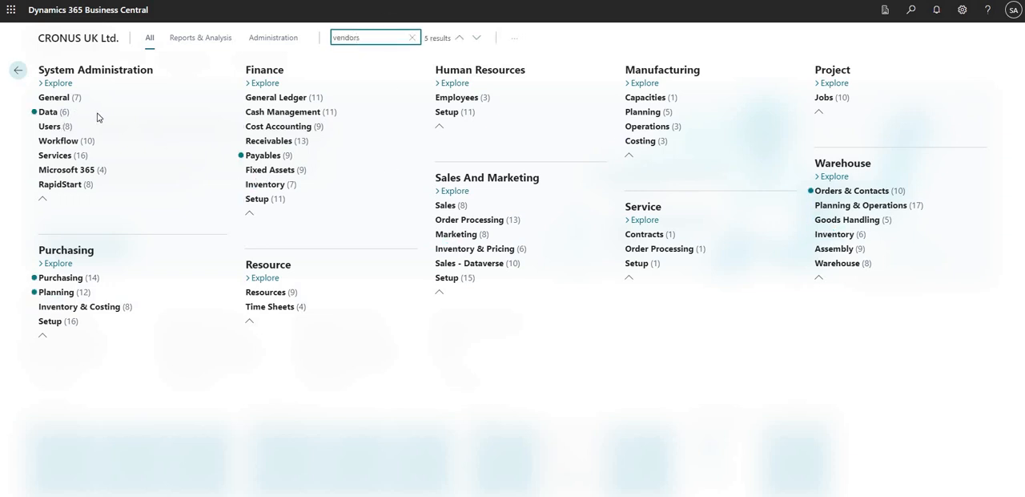
Expand the vendor matches under Contact Creation, Payables and Orders & Contacts, and return to the home page
click(43, 113)
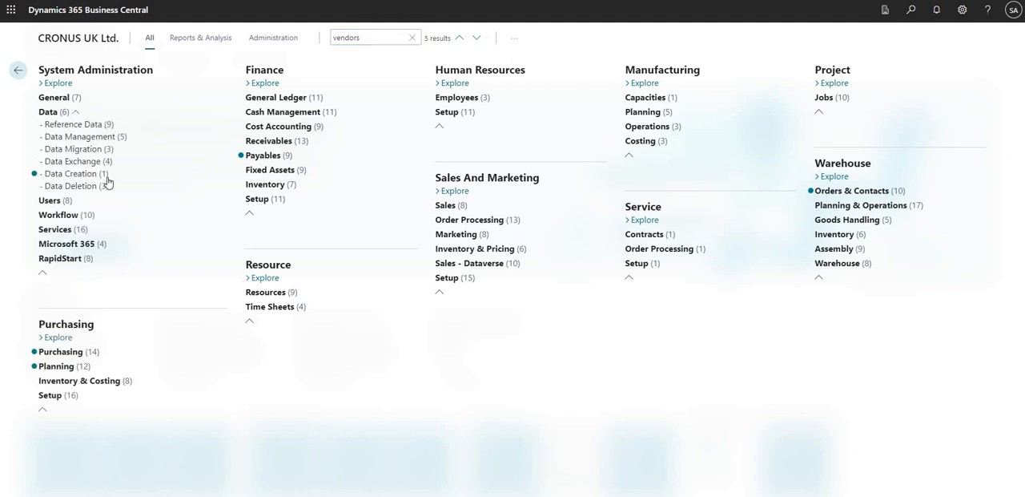
click(114, 175)
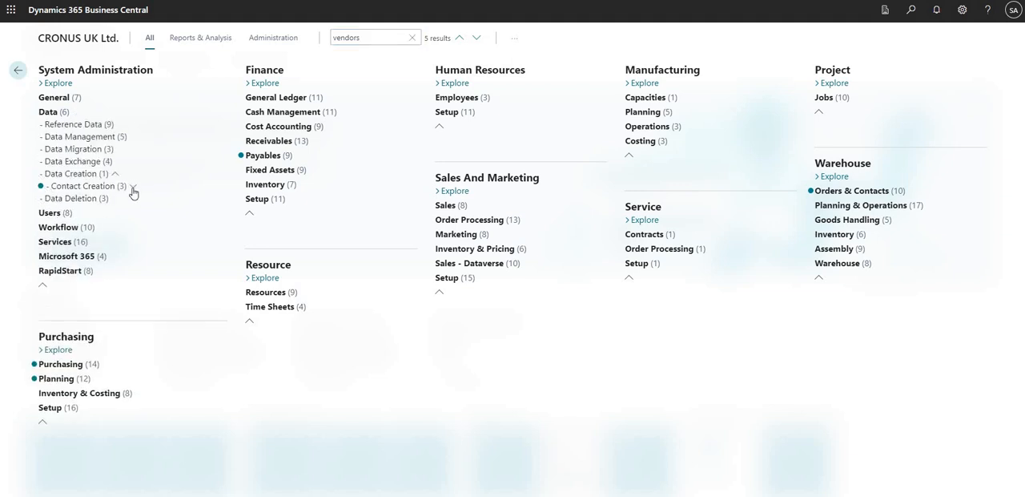
click(133, 189)
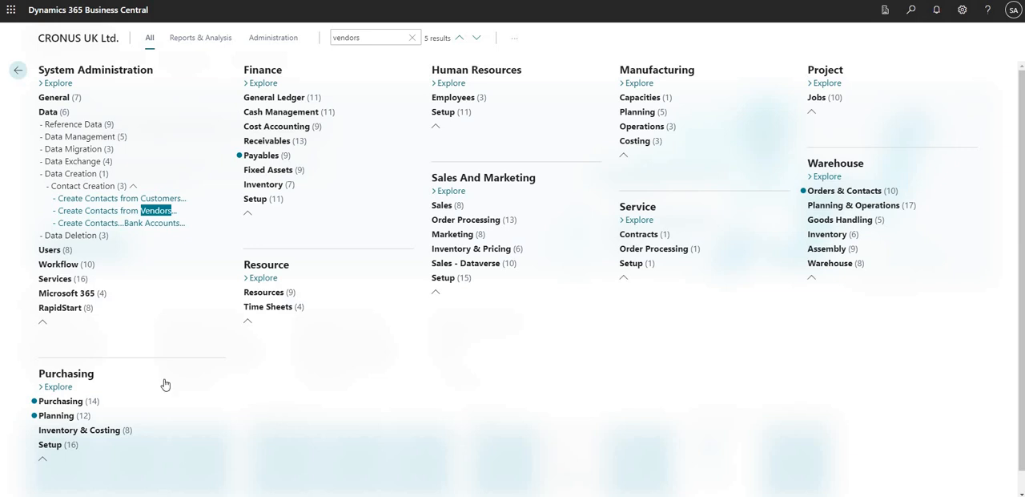
click(297, 157)
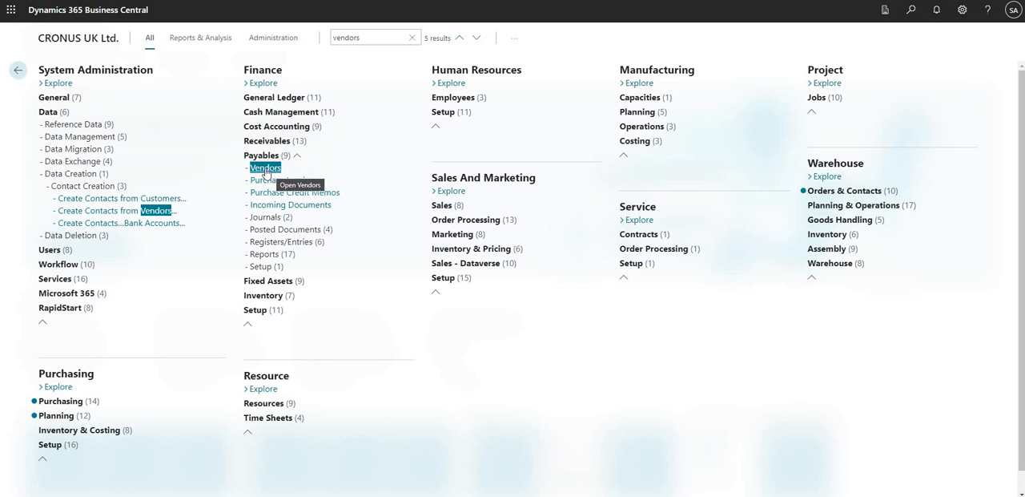
click(905, 191)
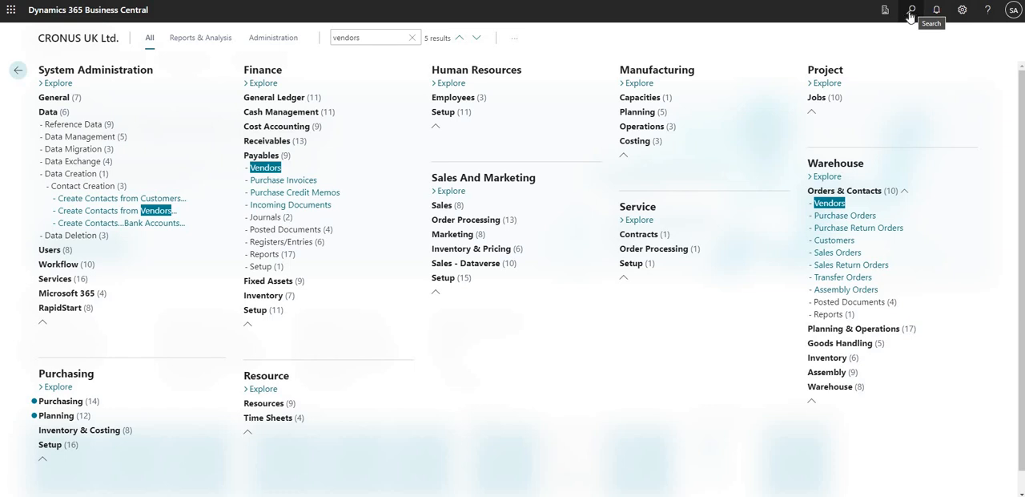
click(67, 40)
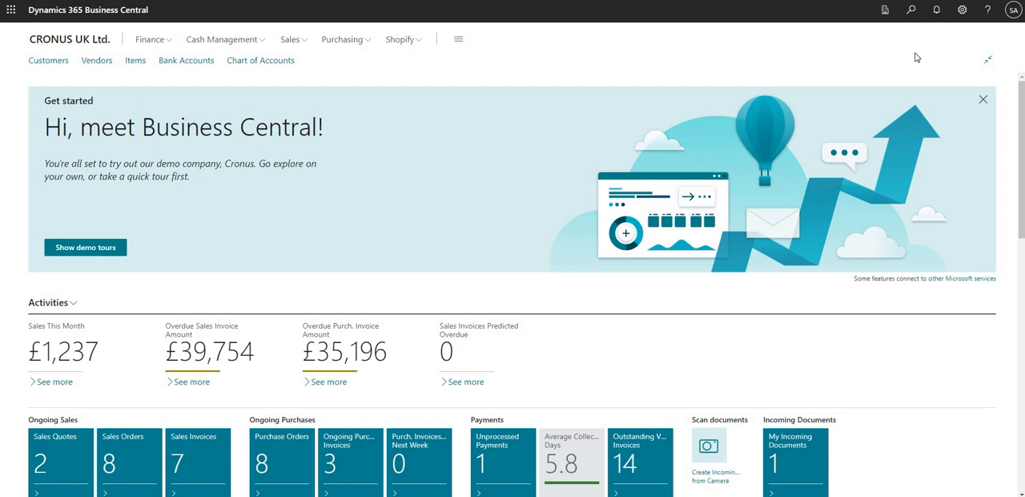
Search for "security grou" and open the Security Groups list
click(912, 11)
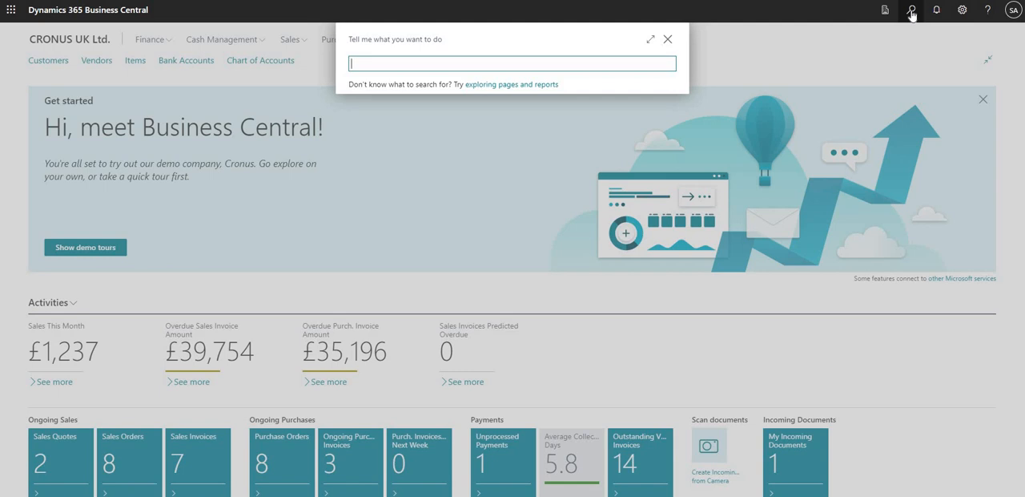
text(security grou)
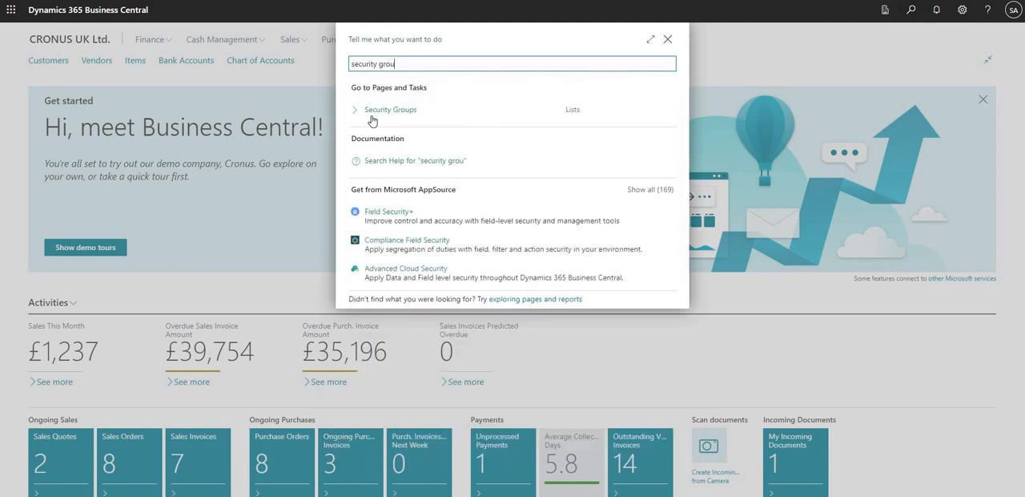
click(386, 110)
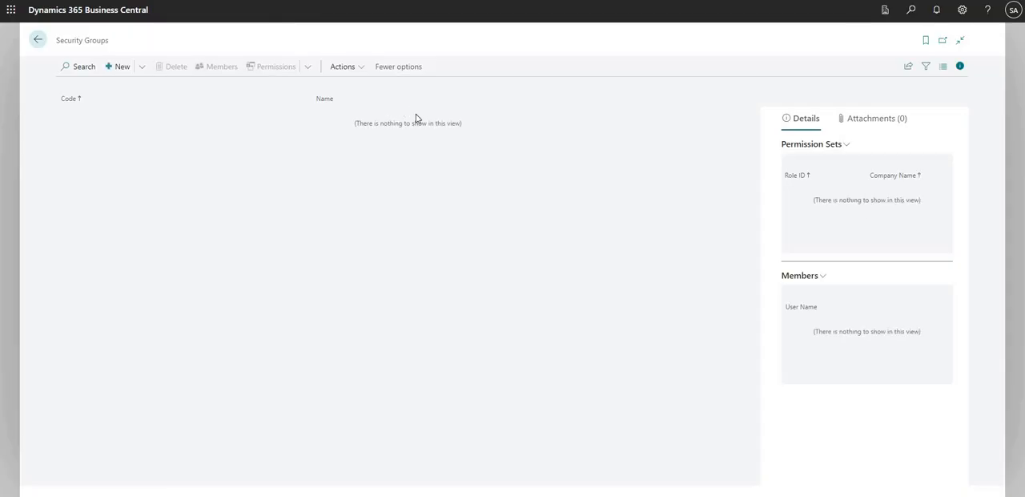
Create a new security group linked to the AAD security group All Employees, with the code ALL EMPLOYEES
click(141, 70)
click(133, 87)
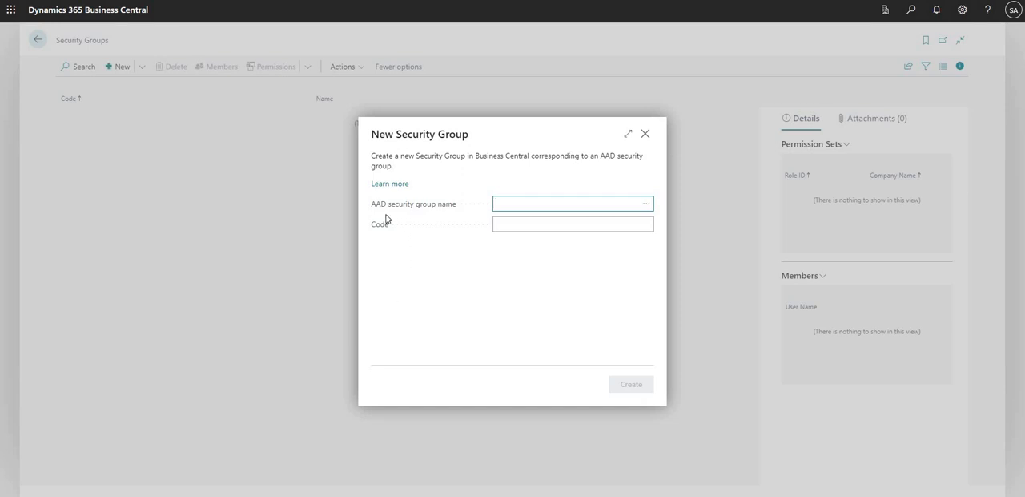
mouse_move(414, 218)
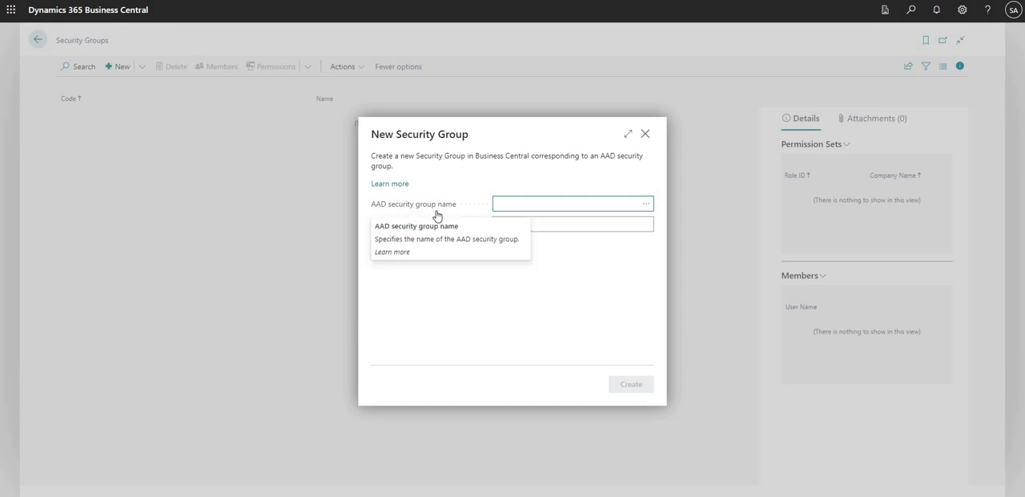
click(642, 204)
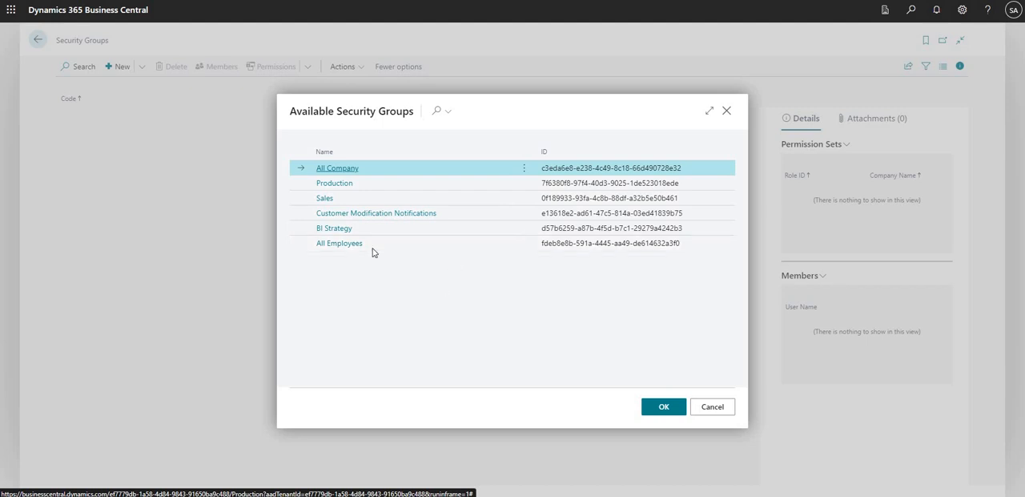
click(353, 251)
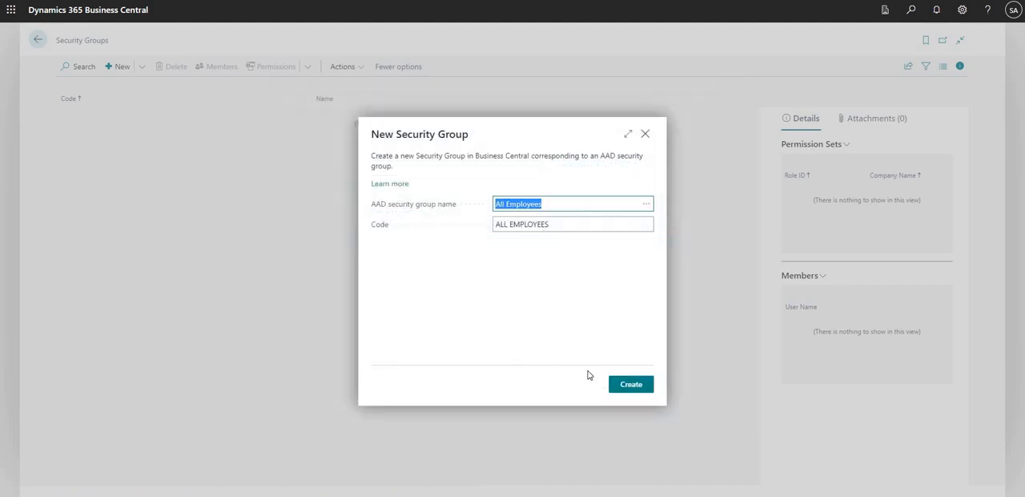
click(505, 225)
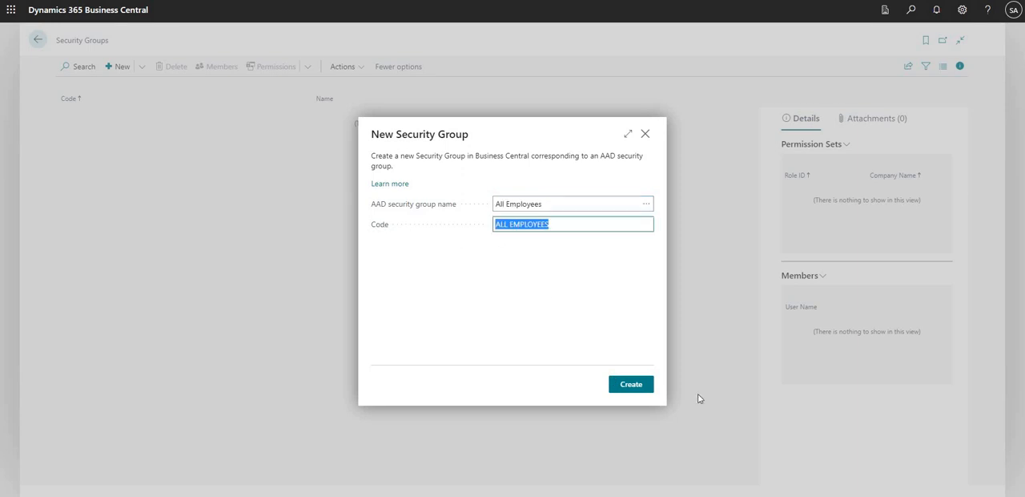
click(629, 386)
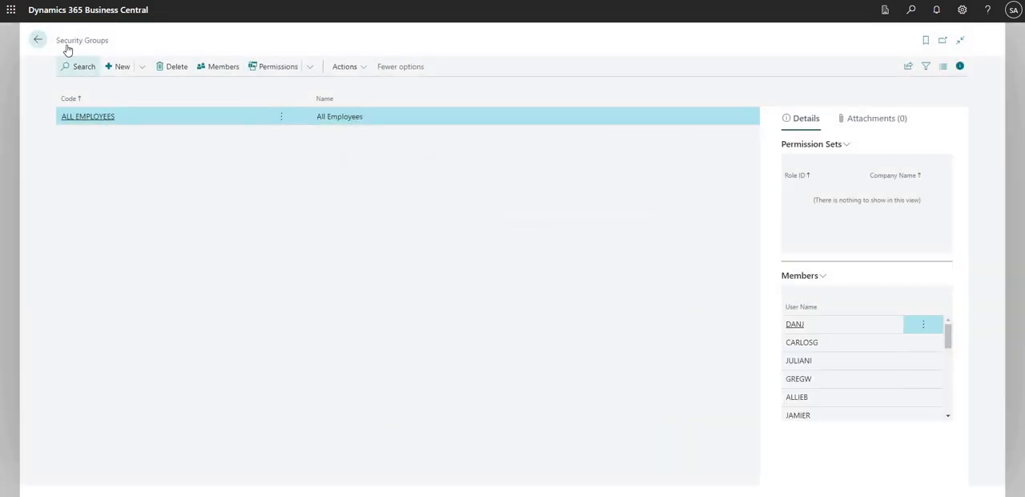
Review the member list of the ALL EMPLOYEES security group and return to the Security Groups list
drag(60, 41, 130, 46)
click(106, 123)
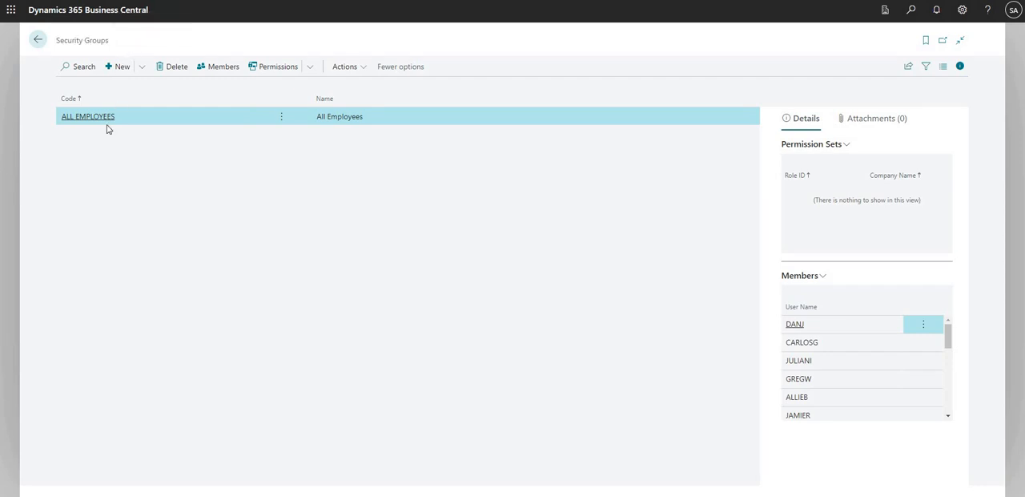
click(204, 71)
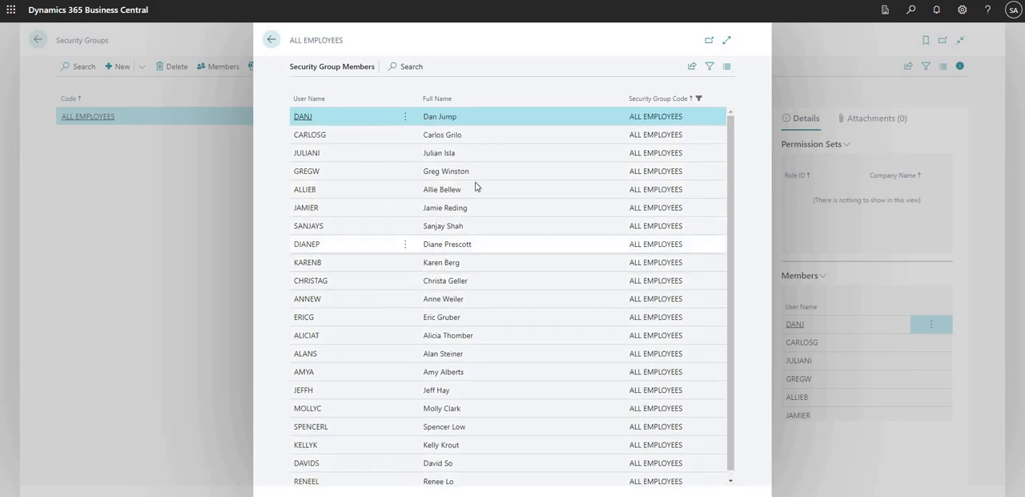
click(406, 116)
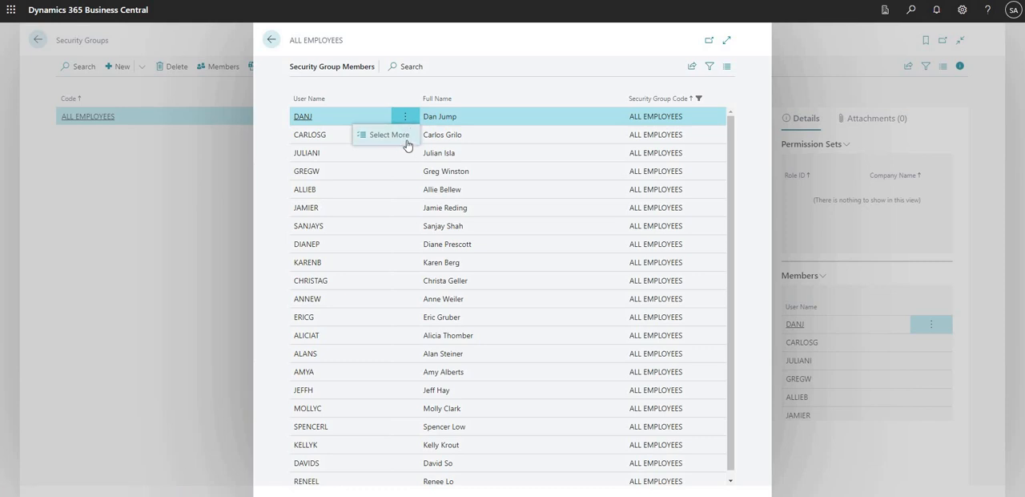
click(457, 120)
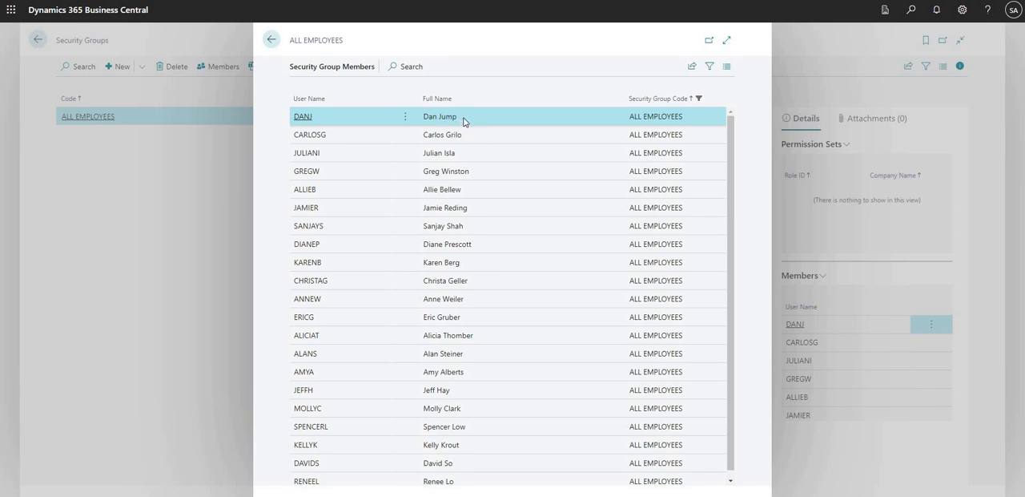
click(272, 39)
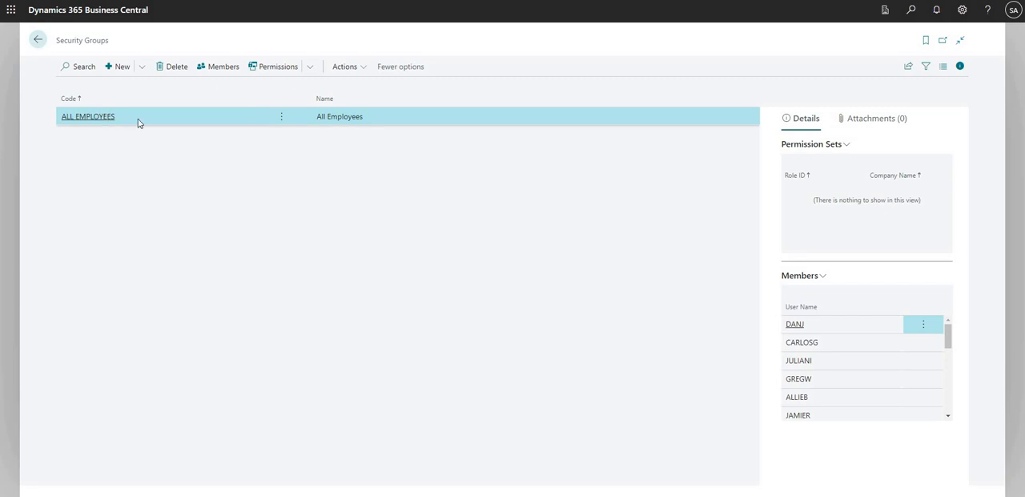
Look up "super" among the permission sets and assign SUPER to the ALL EMPLOYEES security group
click(282, 70)
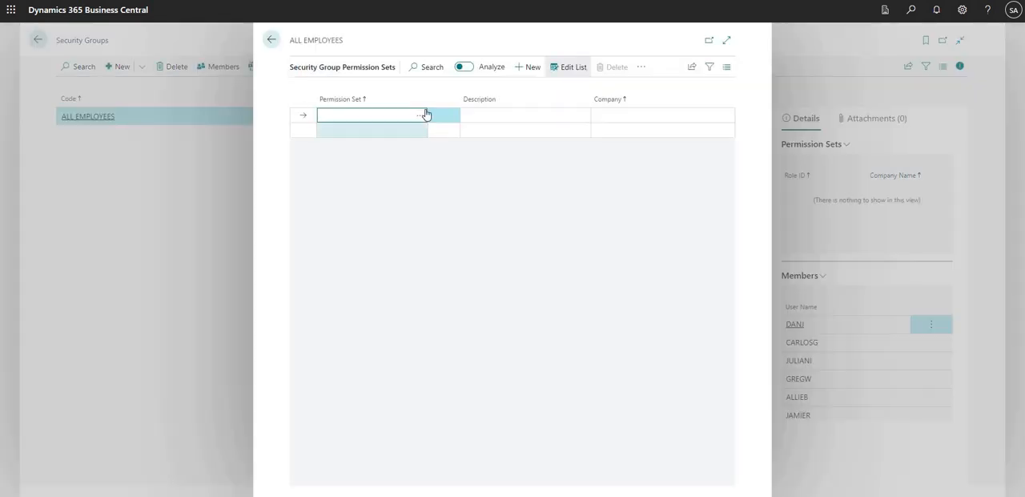
click(420, 117)
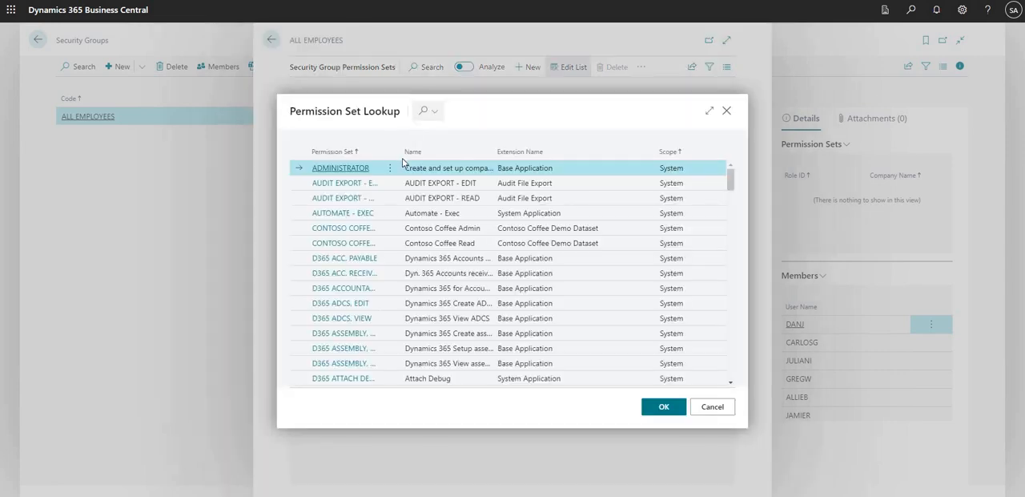
click(426, 112)
text(super)
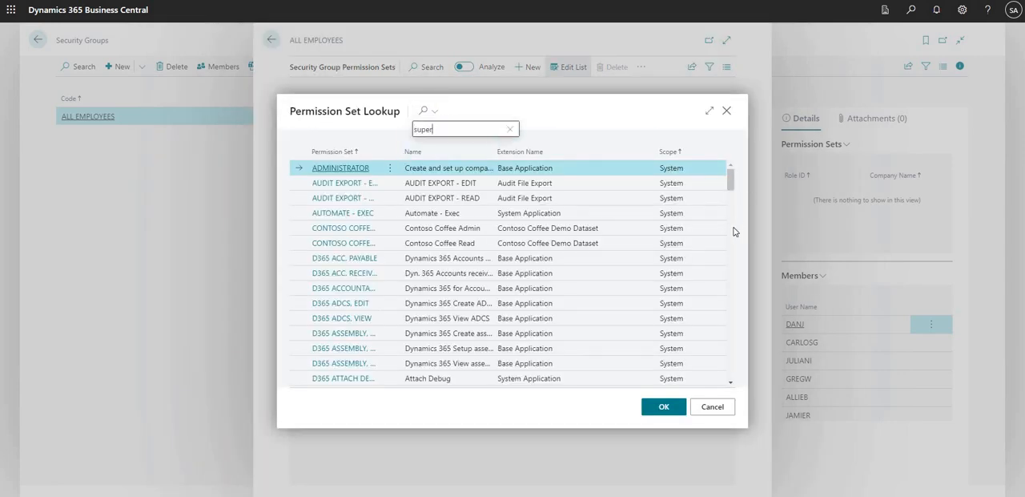
click(664, 406)
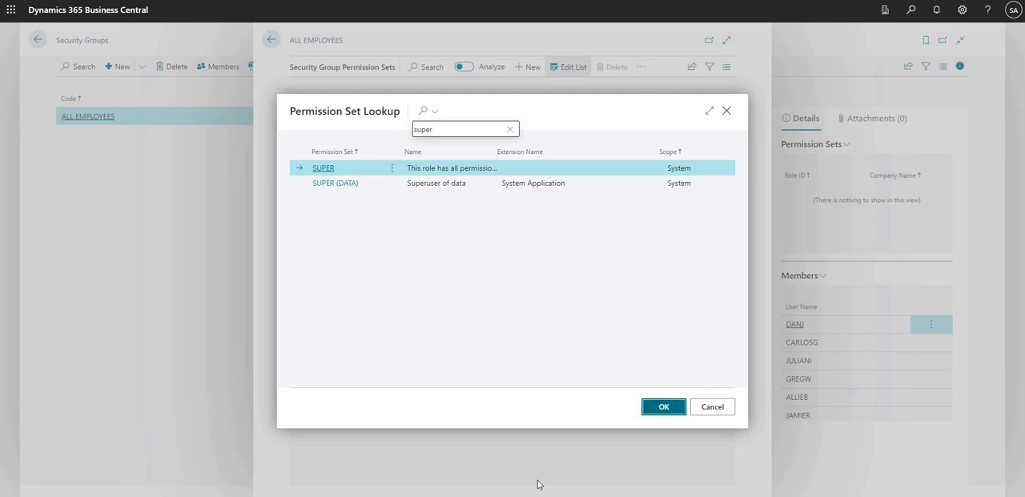
click(271, 39)
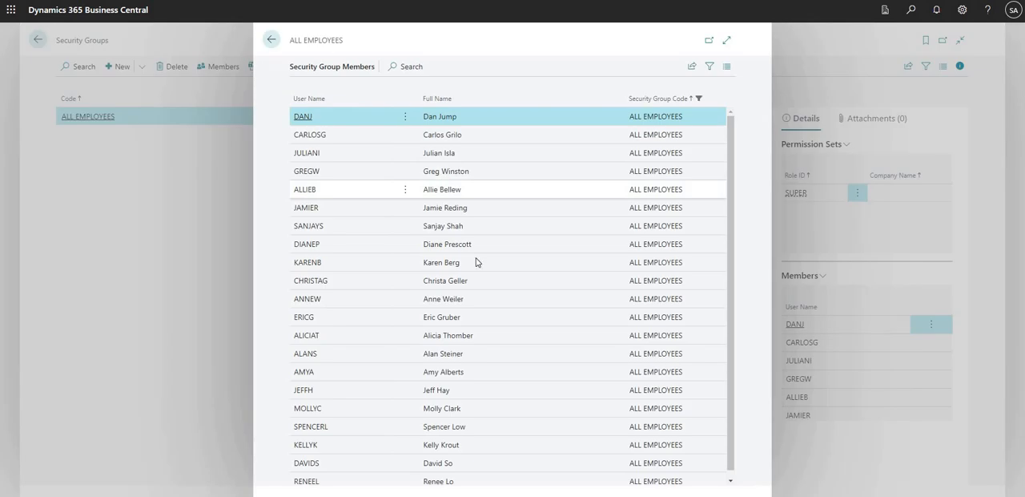
Recheck the ALL EMPLOYEES group's members, and review its assigned permission set and the companies available to restrict it to
drag(435, 153, 489, 302)
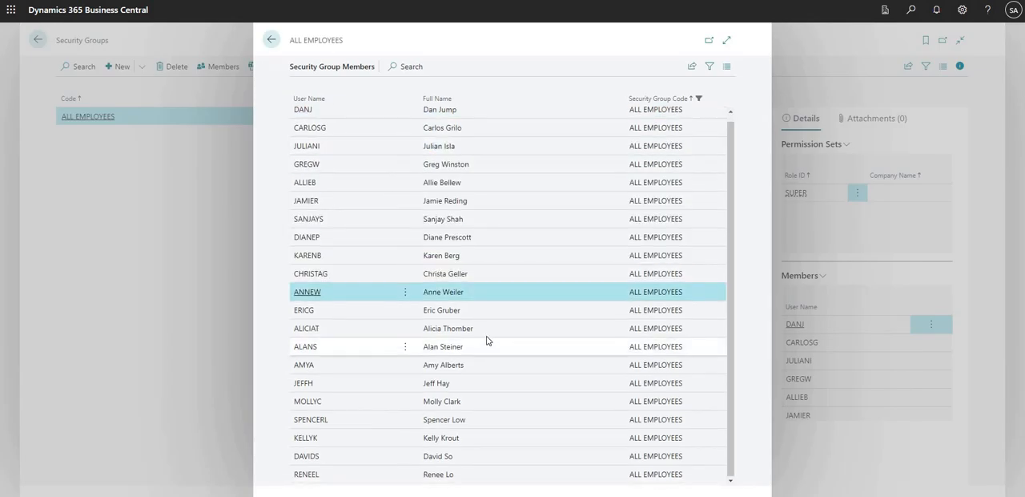
click(271, 39)
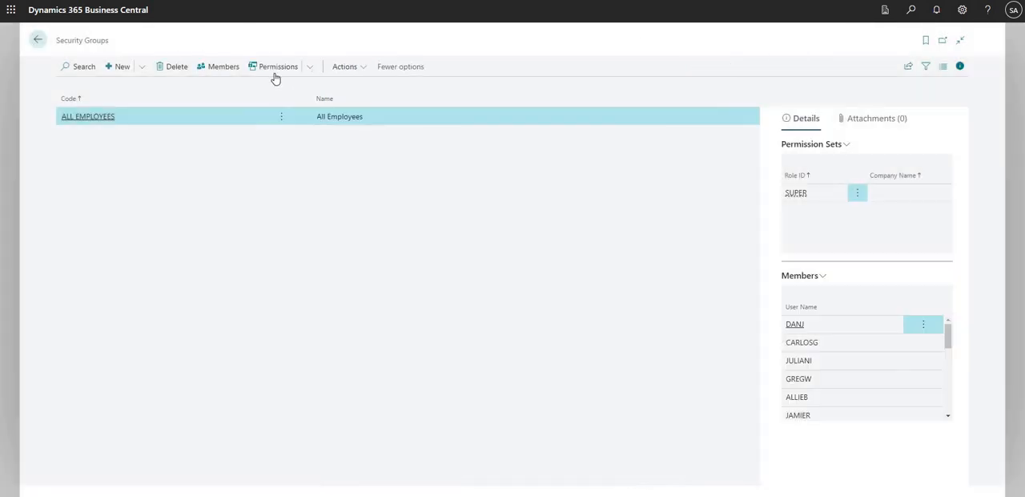
click(276, 71)
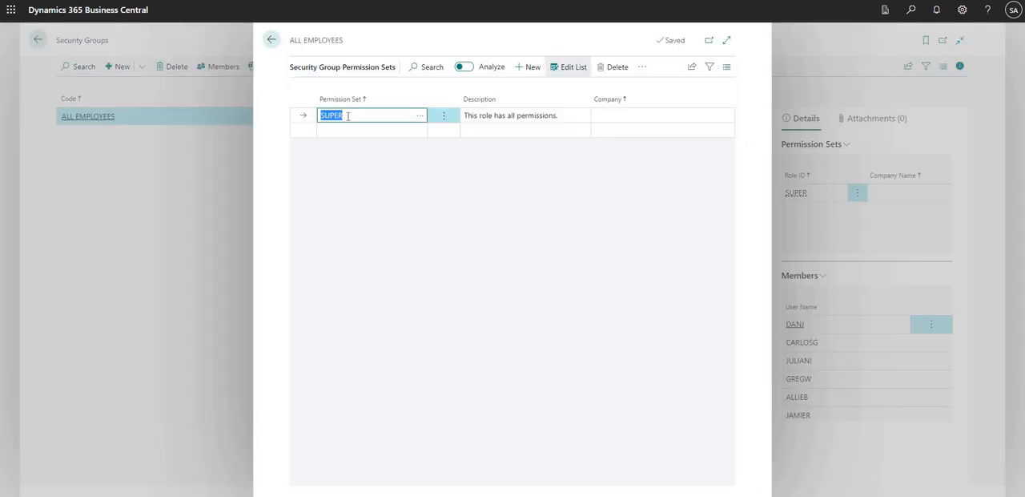
click(354, 116)
drag(325, 116, 366, 119)
click(621, 117)
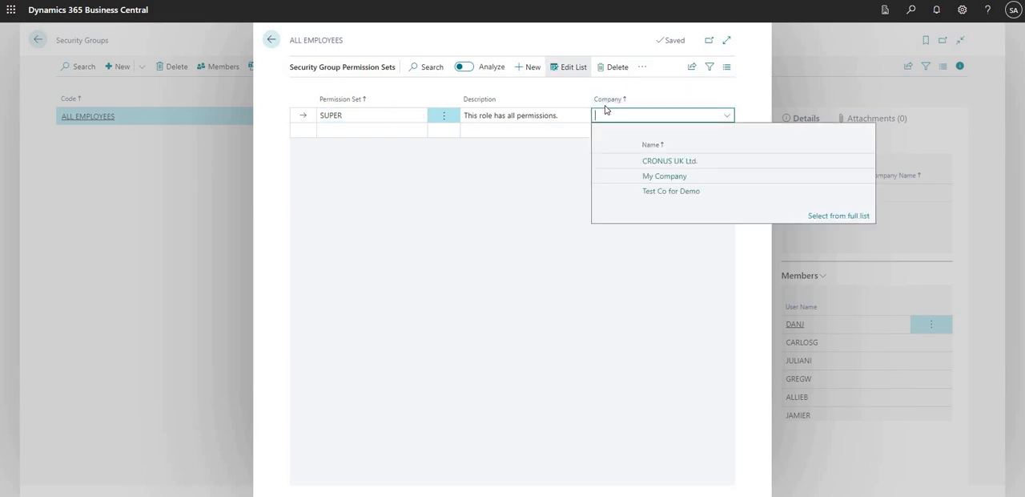
click(542, 178)
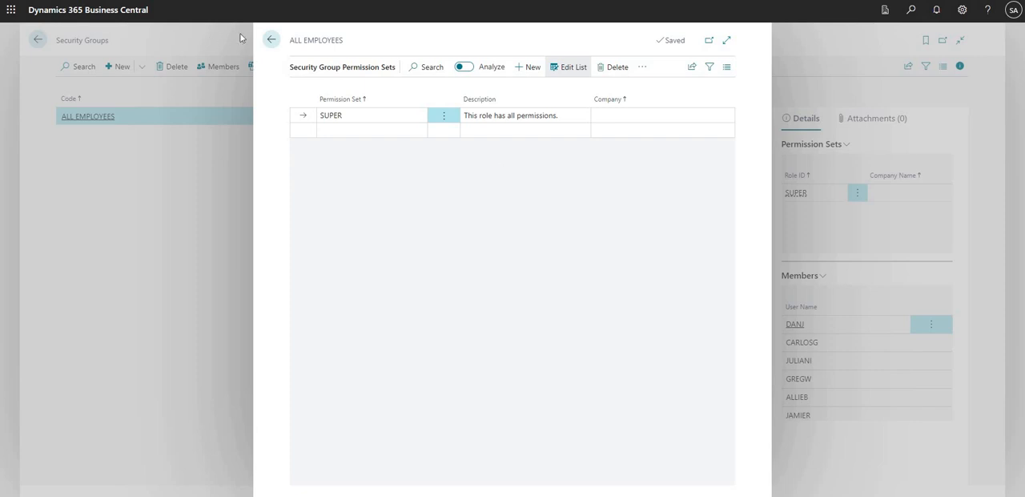
click(270, 41)
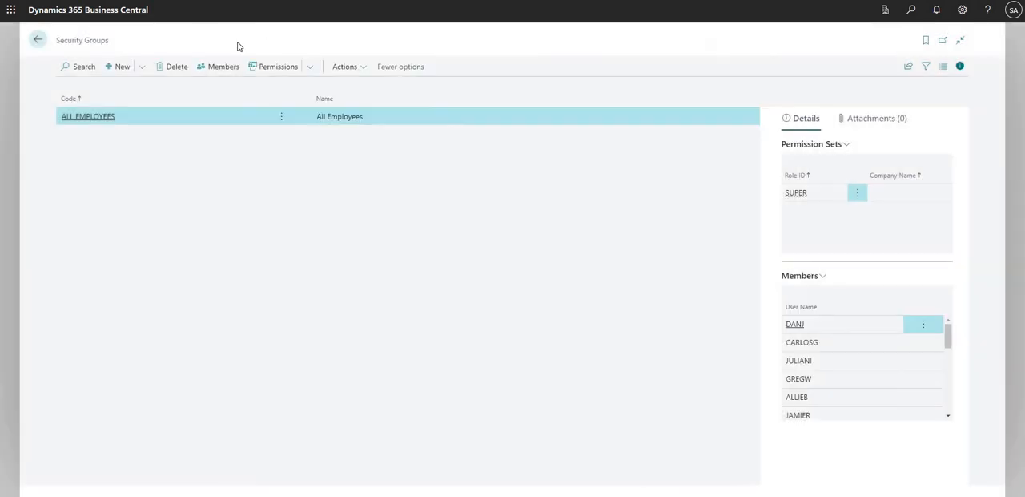
click(40, 42)
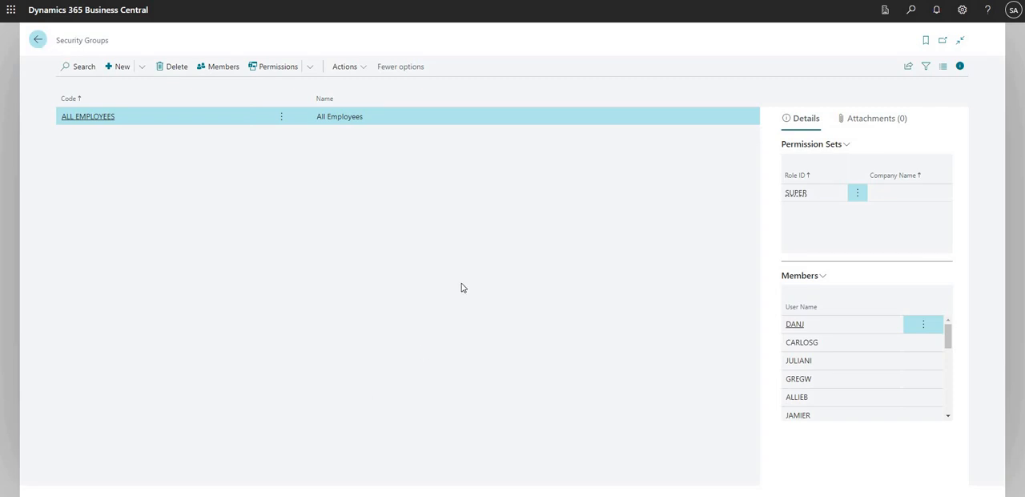